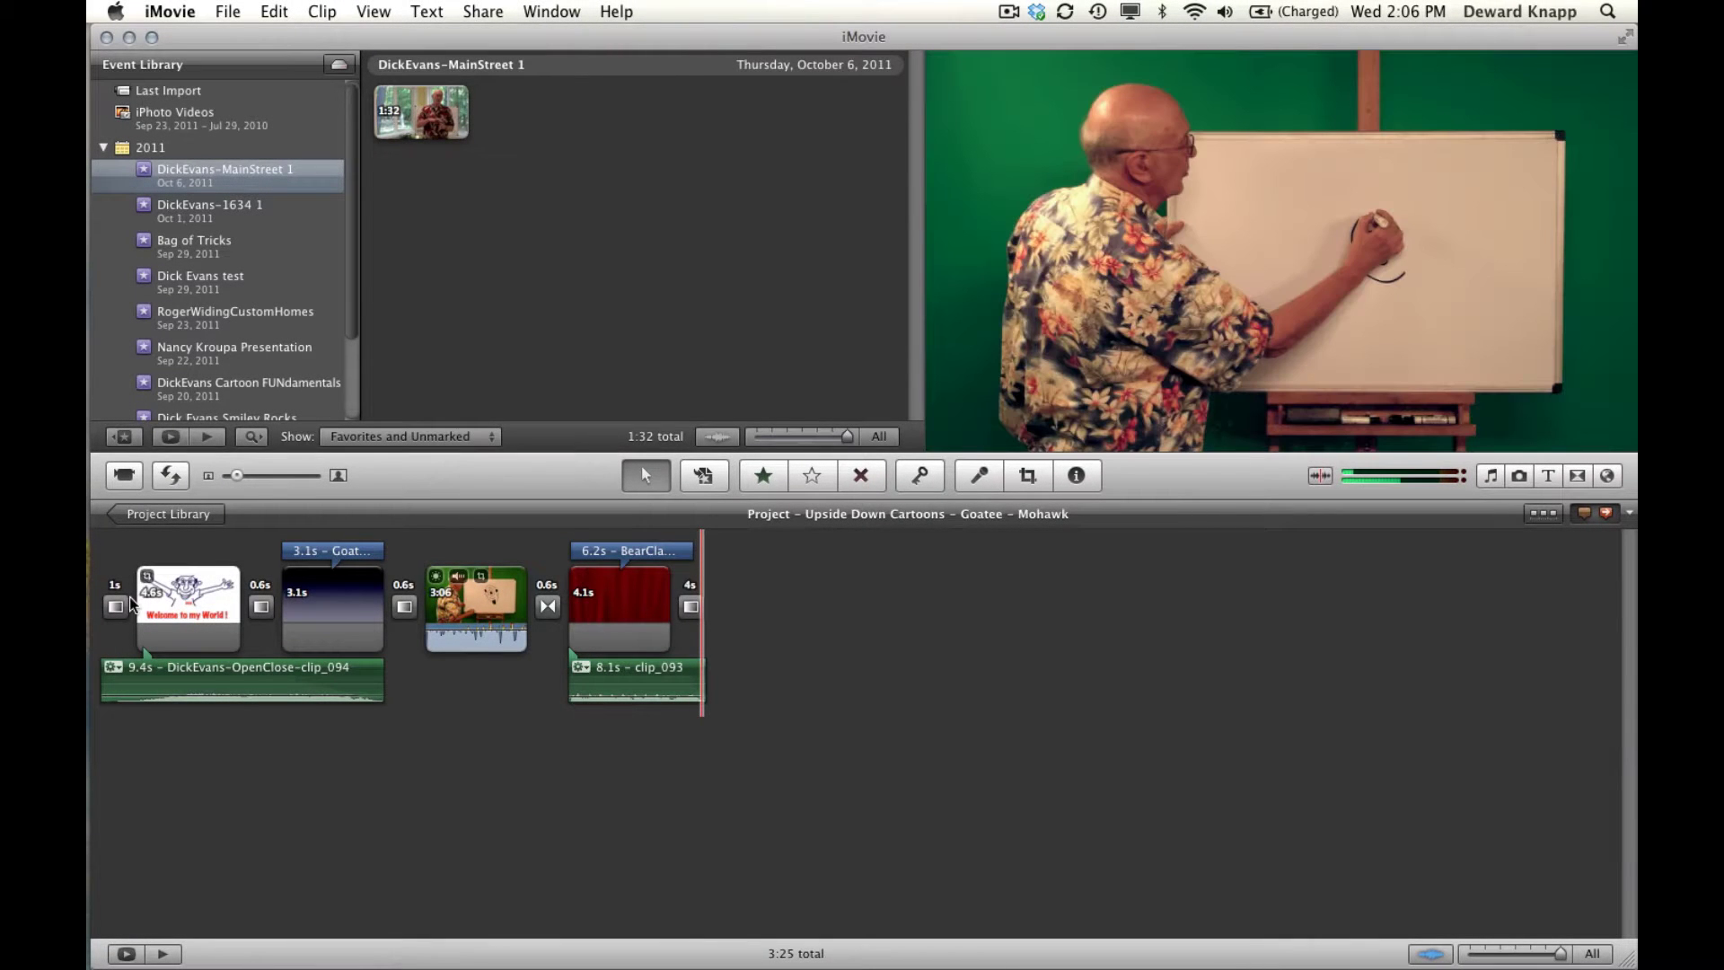
Step: Preview the project, then start a QuickTime export into a new folder named Audacity
key(backslash)
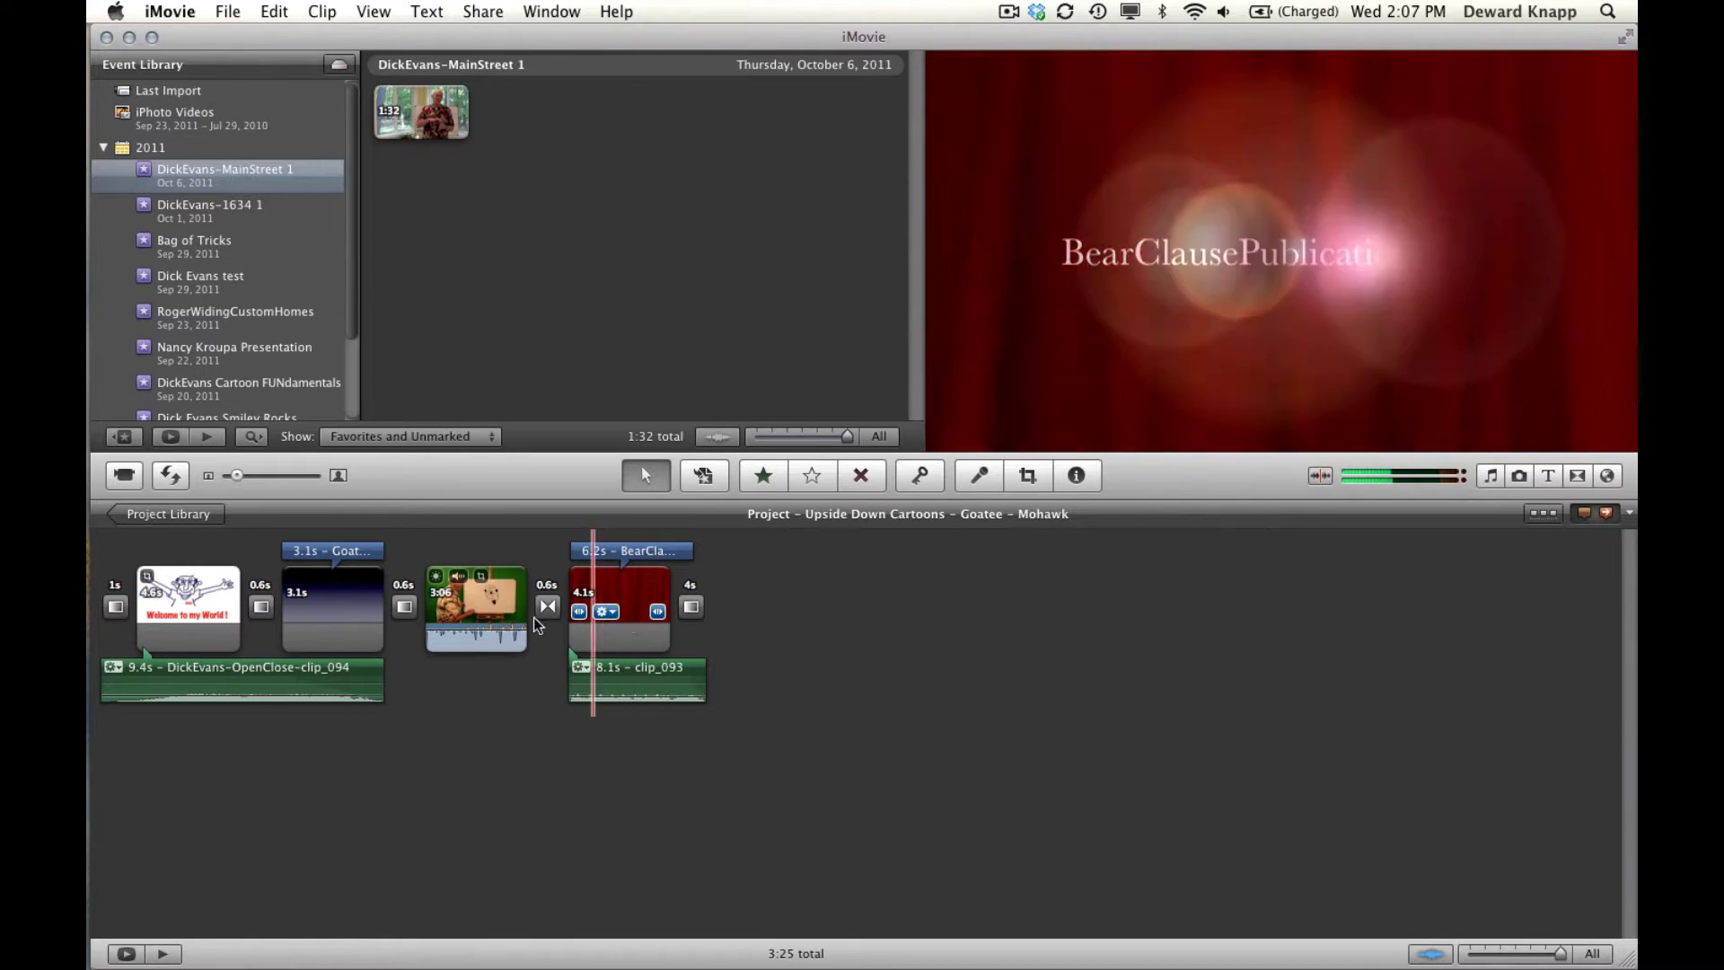
click(308, 758)
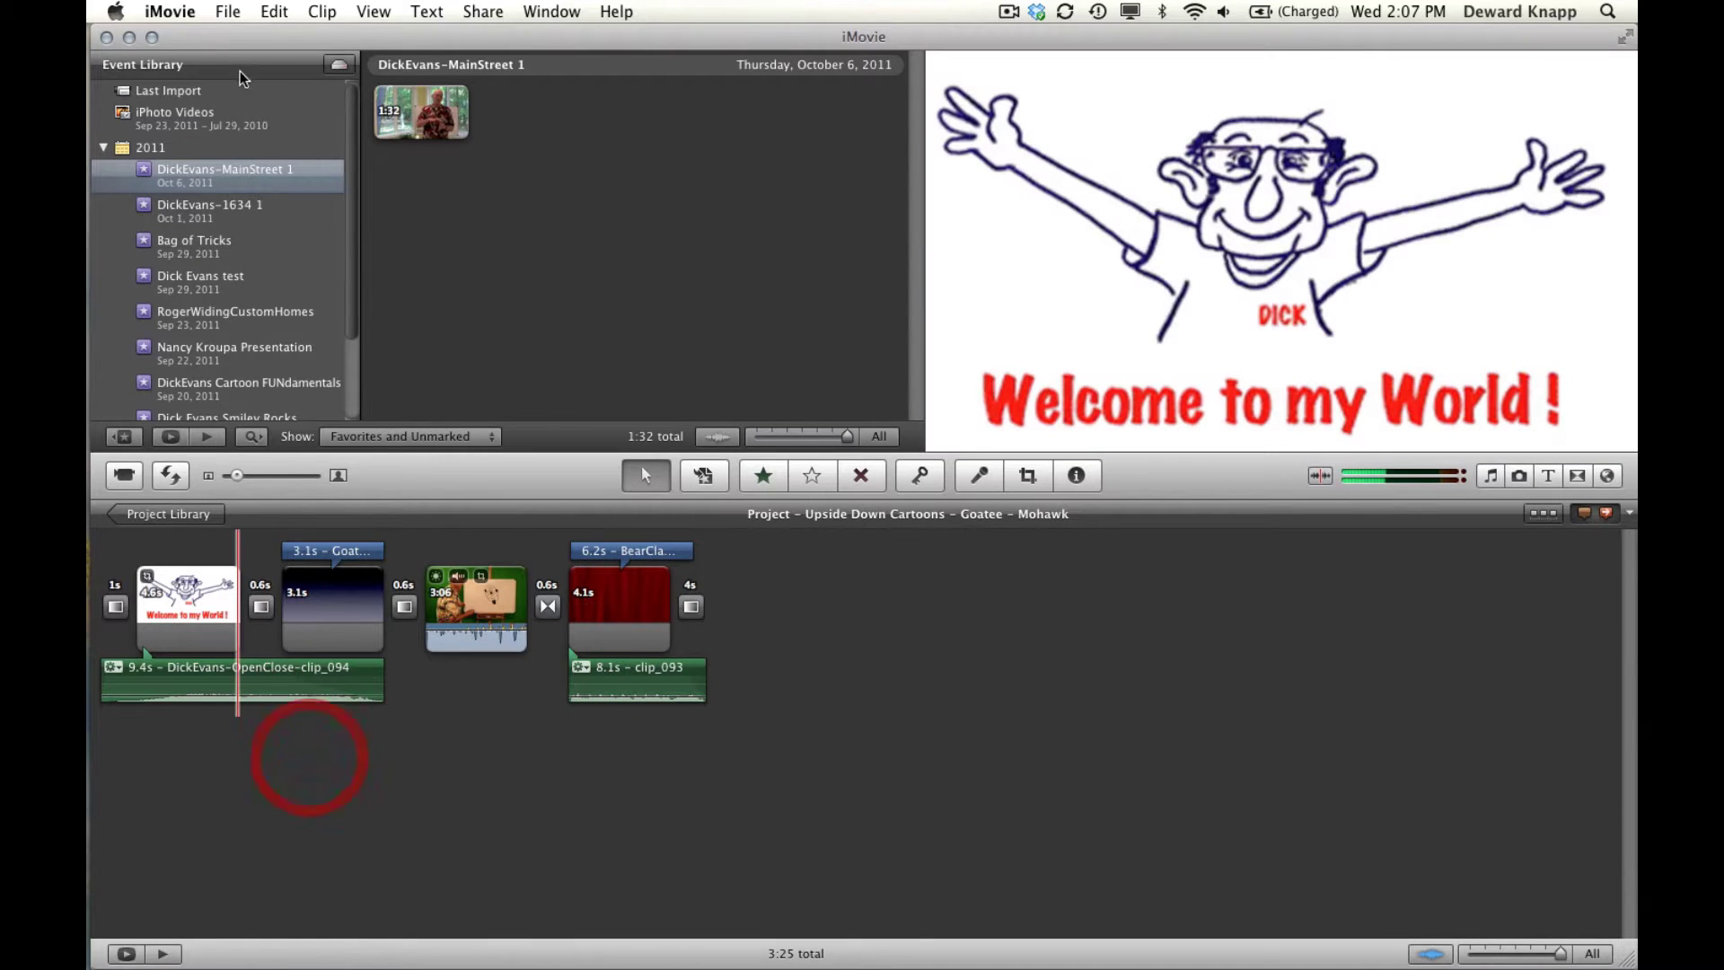
click(484, 12)
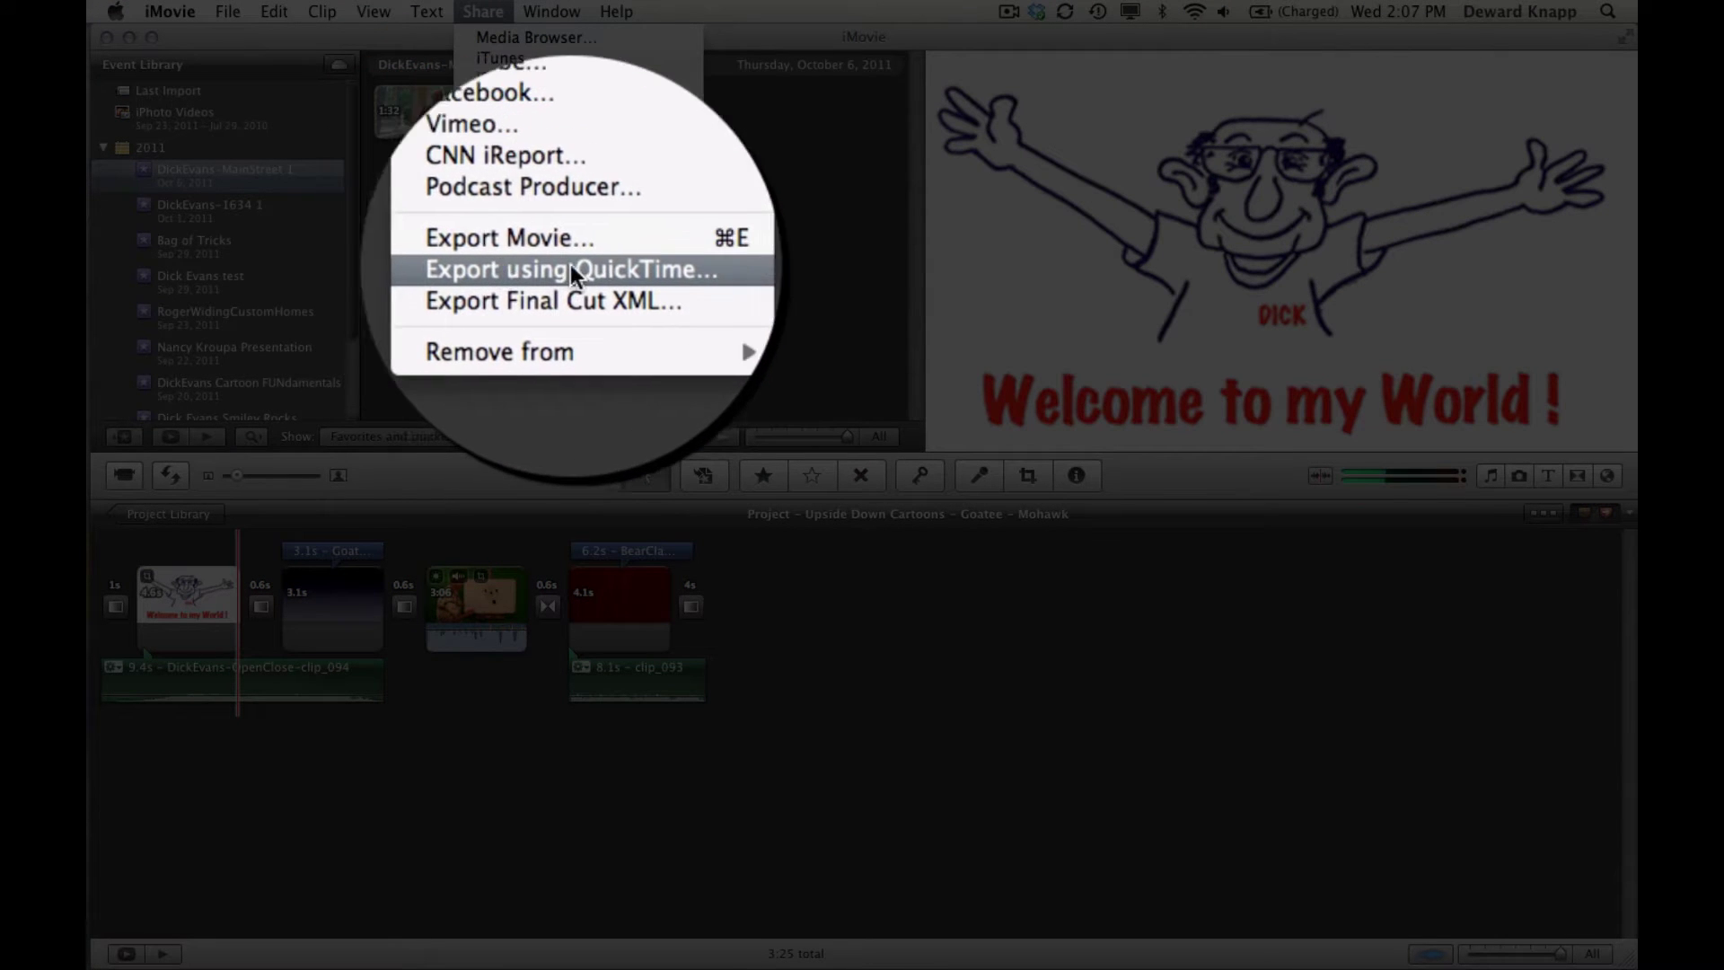
click(586, 262)
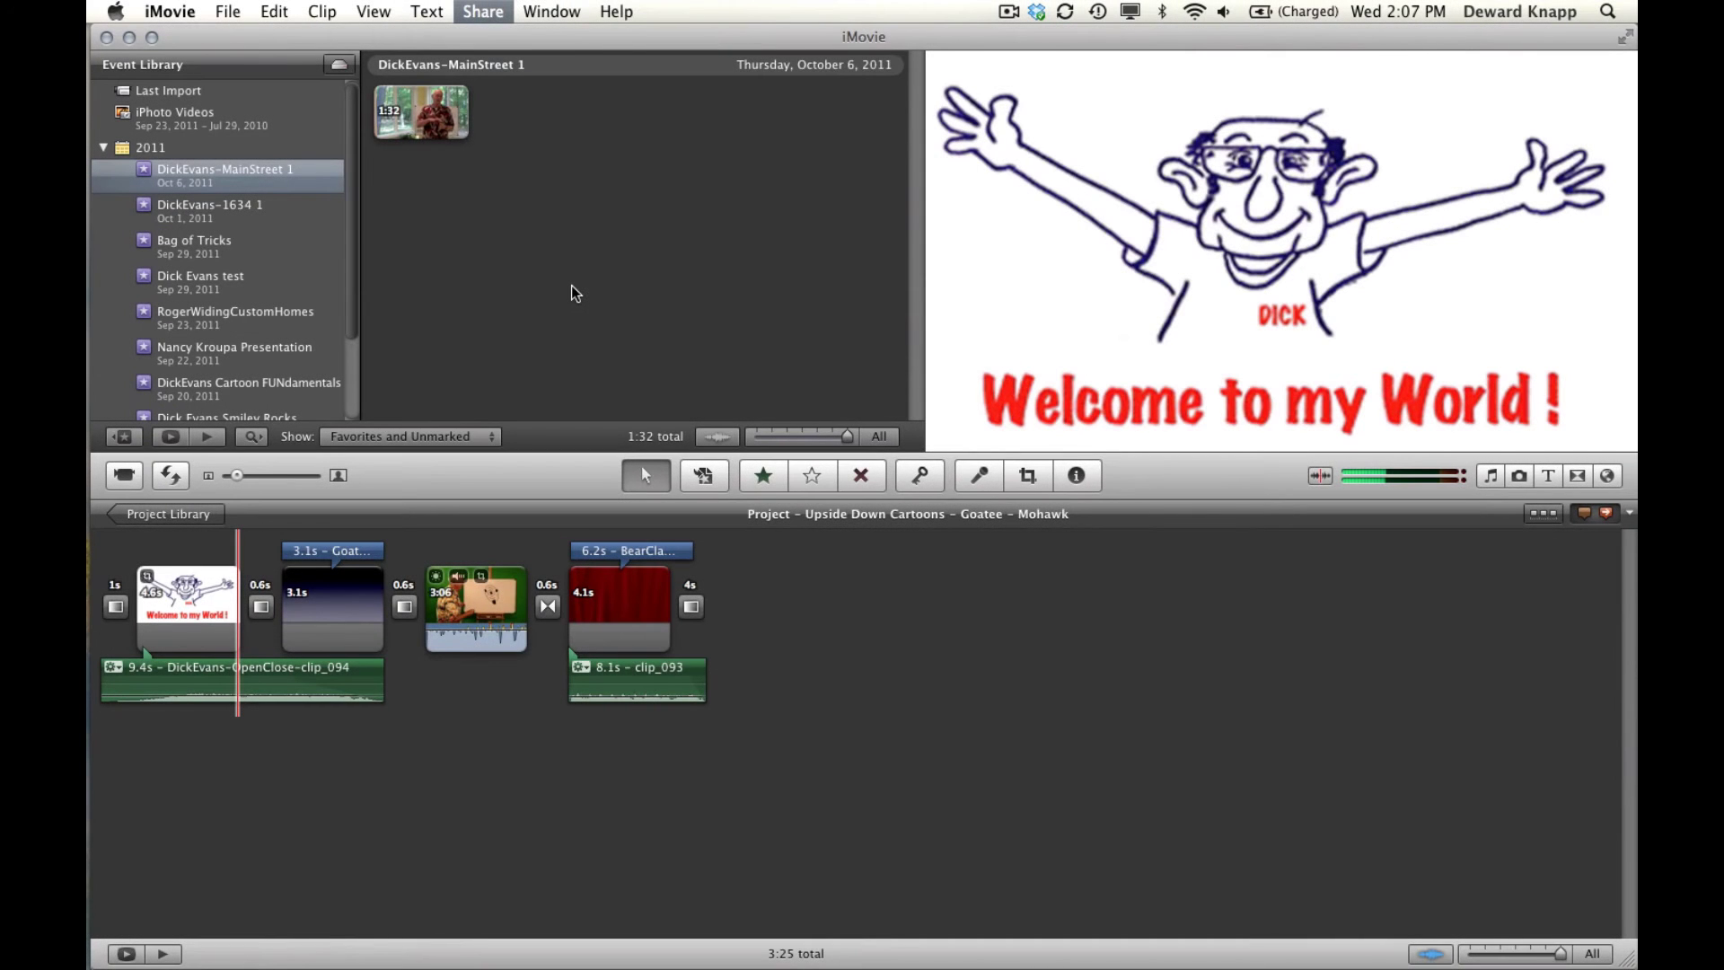
click(626, 321)
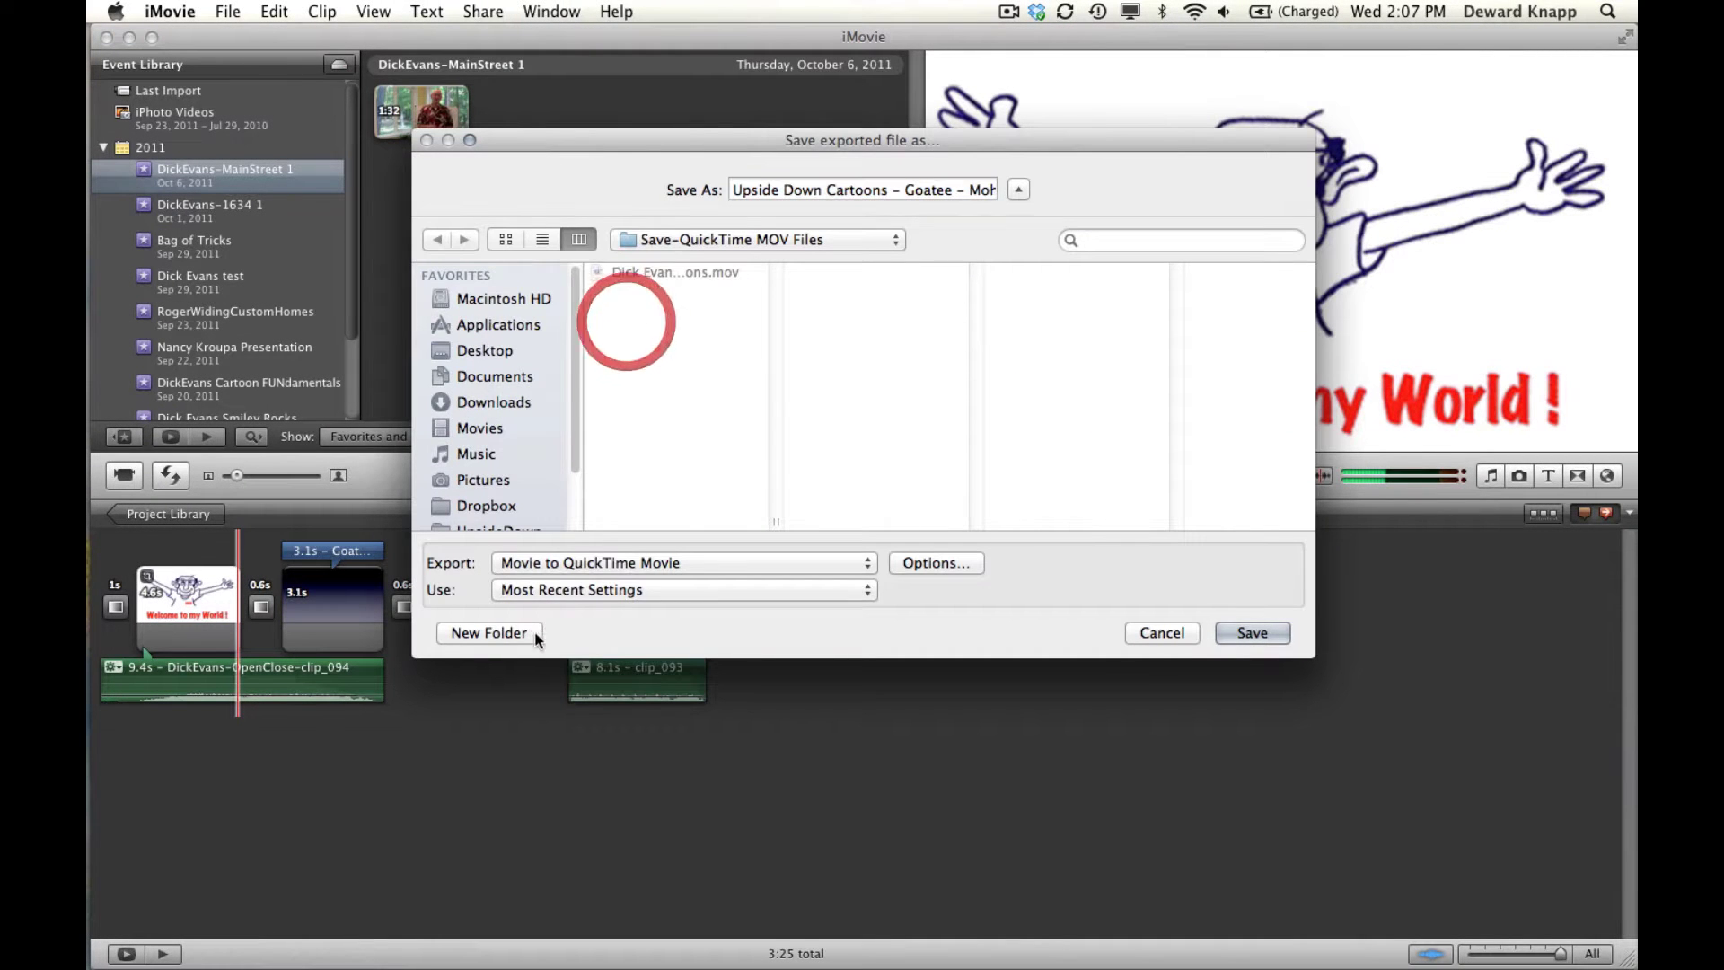
click(517, 632)
text(Au)
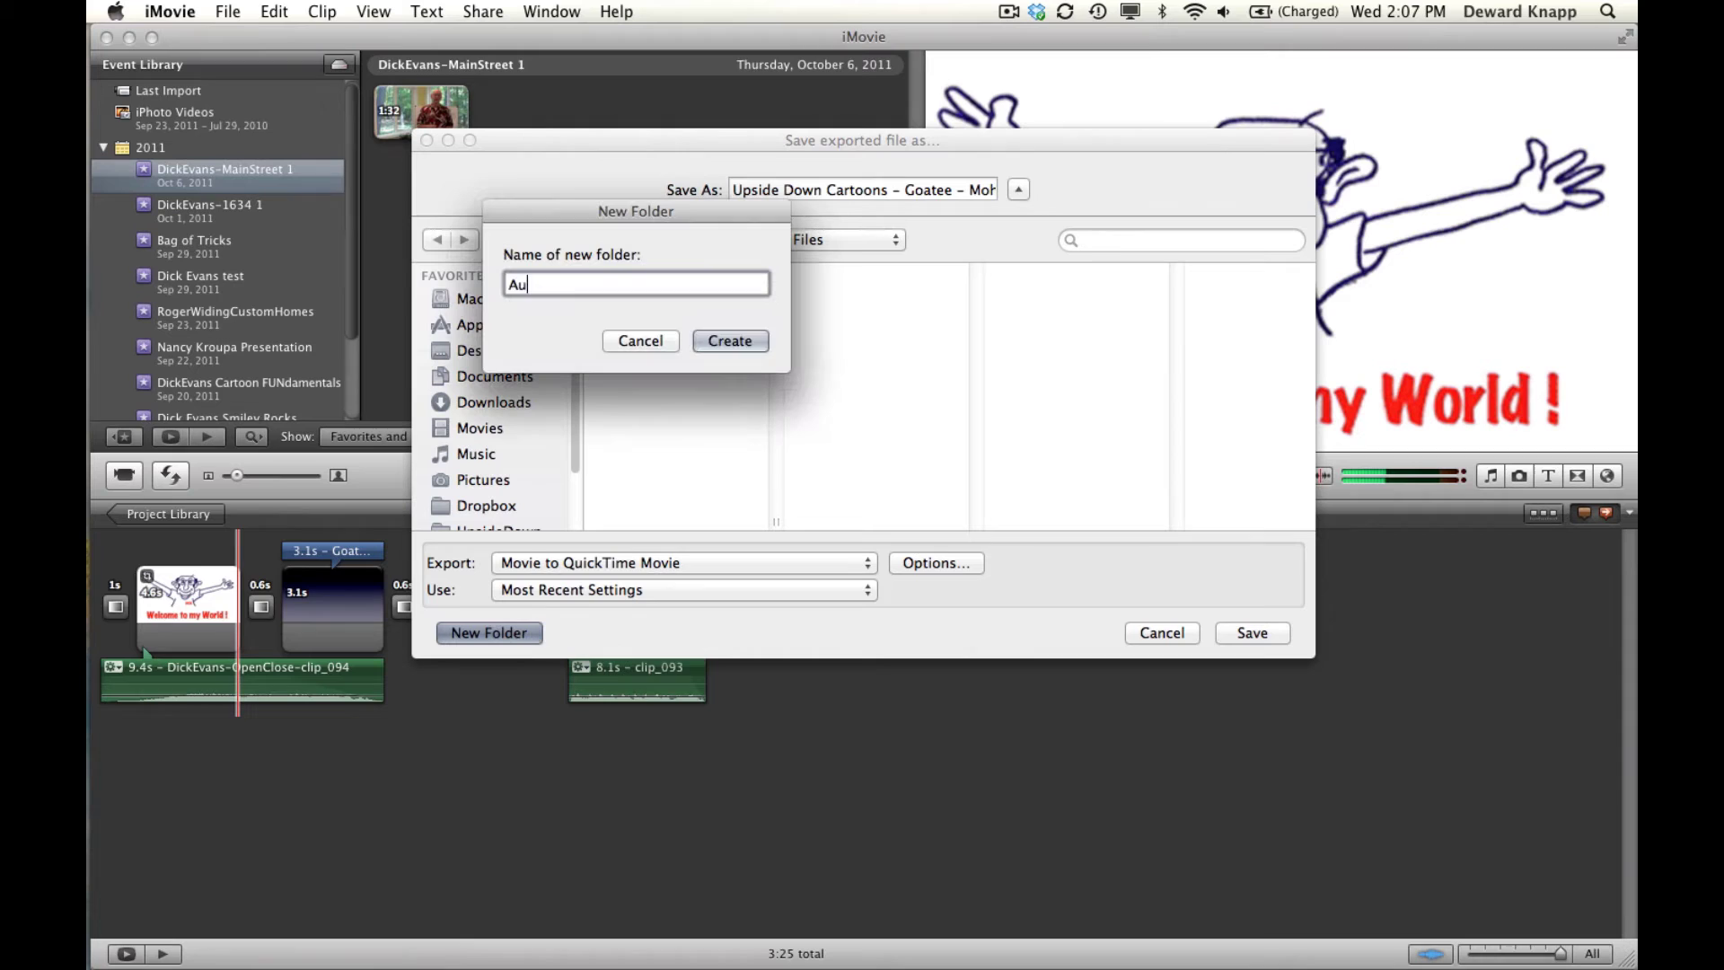
text(dacity)
key(Return)
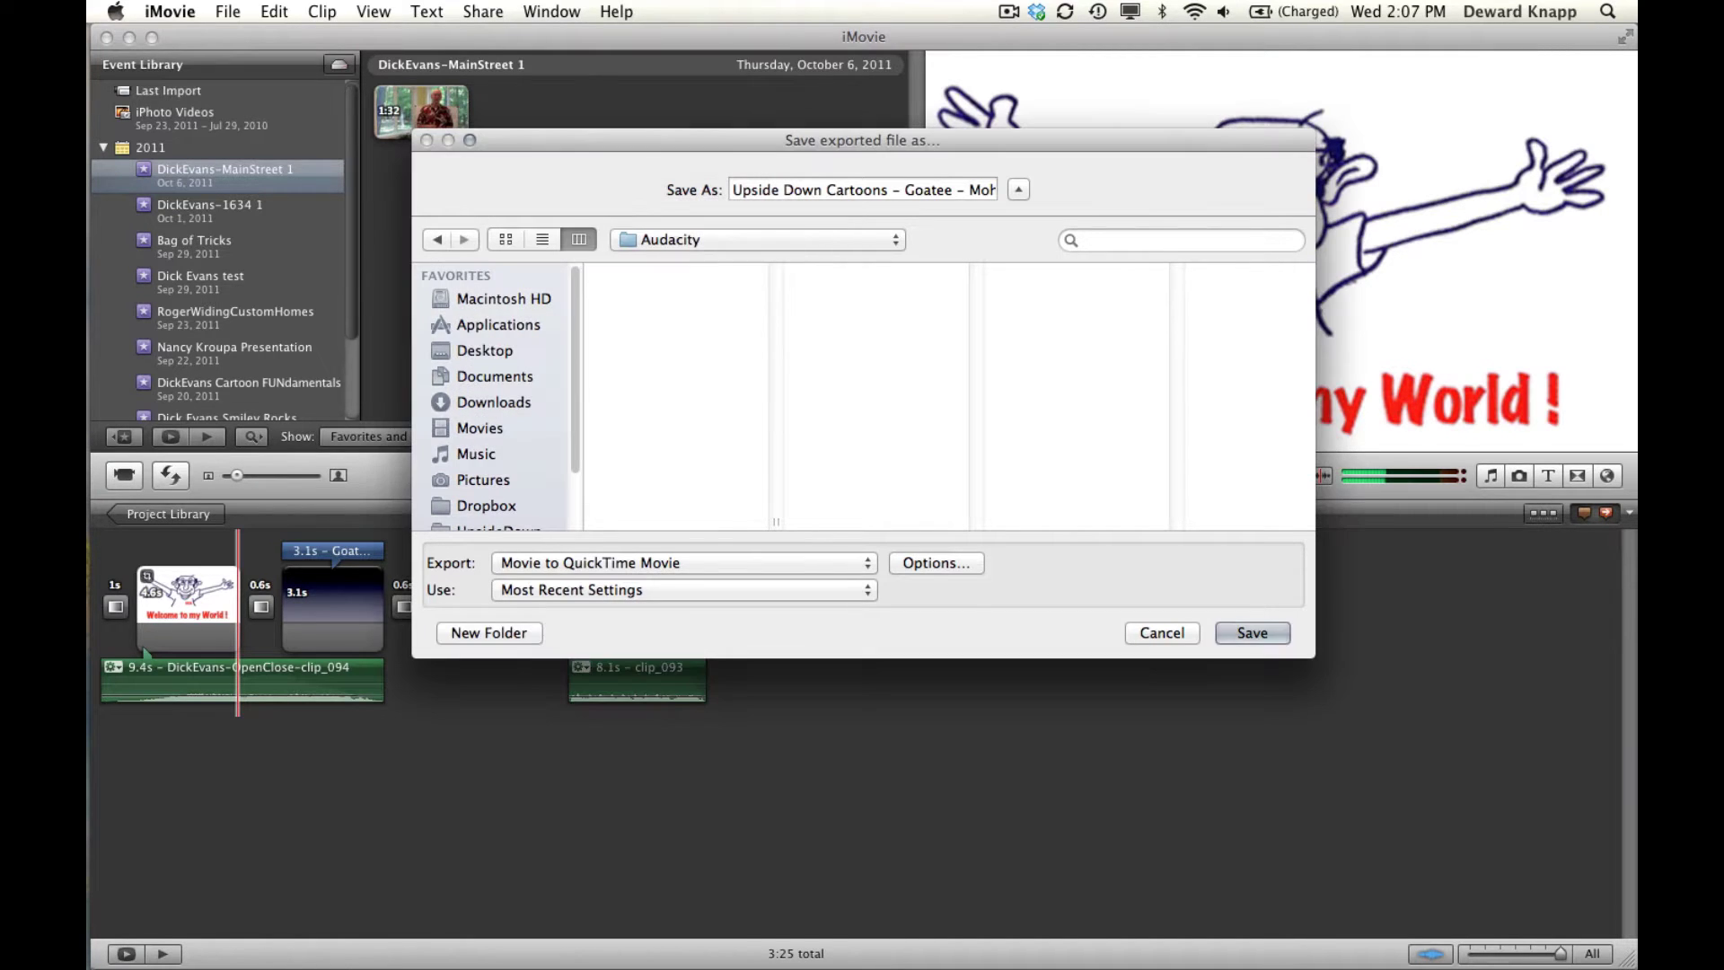
Step: Save the export as Example-Mono with Export set to Sound to AIFF
triple_click(772, 196)
key(BackSpace)
text(Exam)
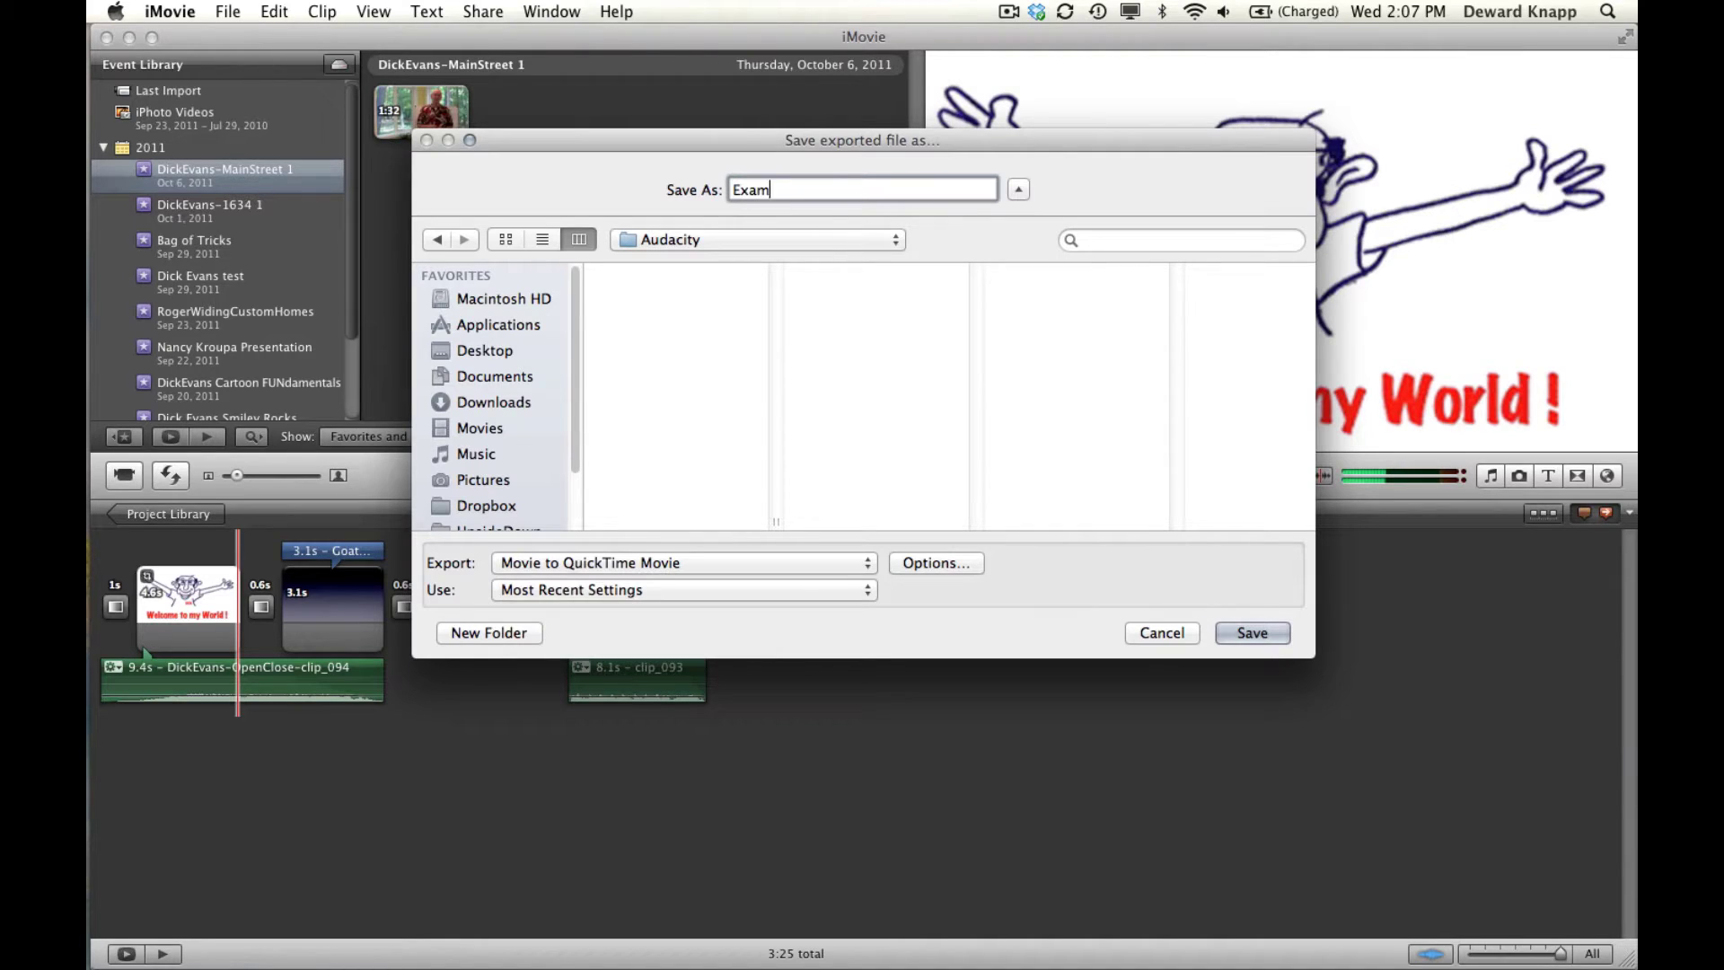
text(ple-Mono)
click(860, 564)
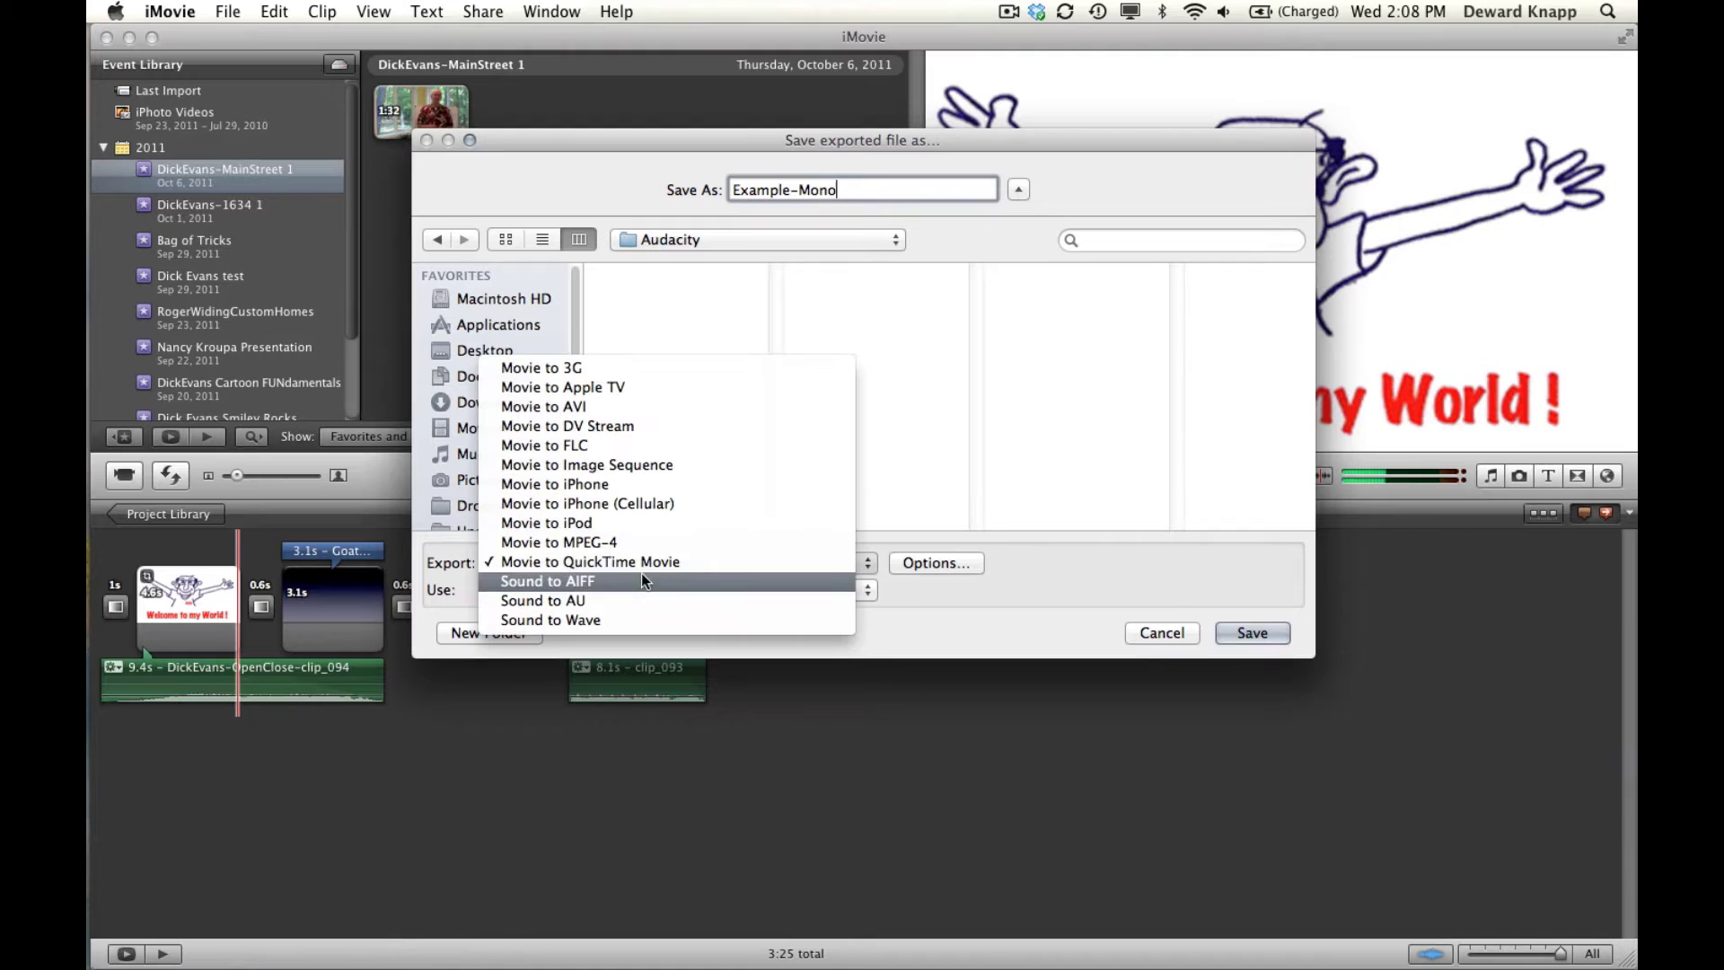
click(558, 584)
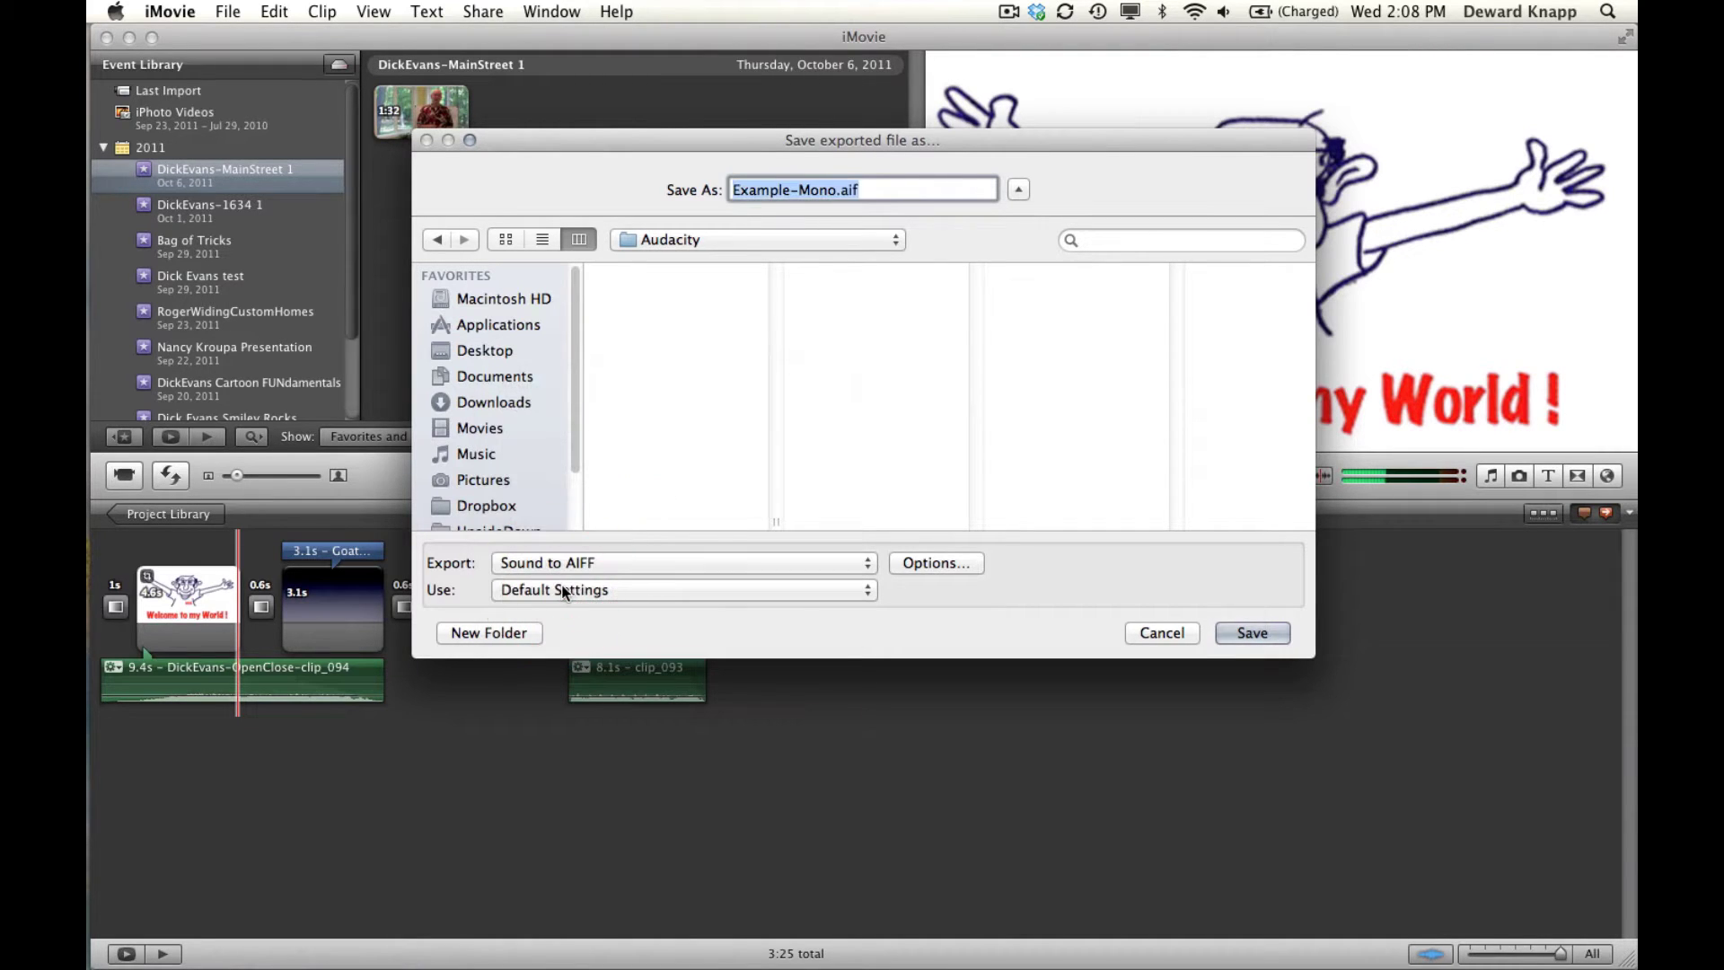
click(1253, 633)
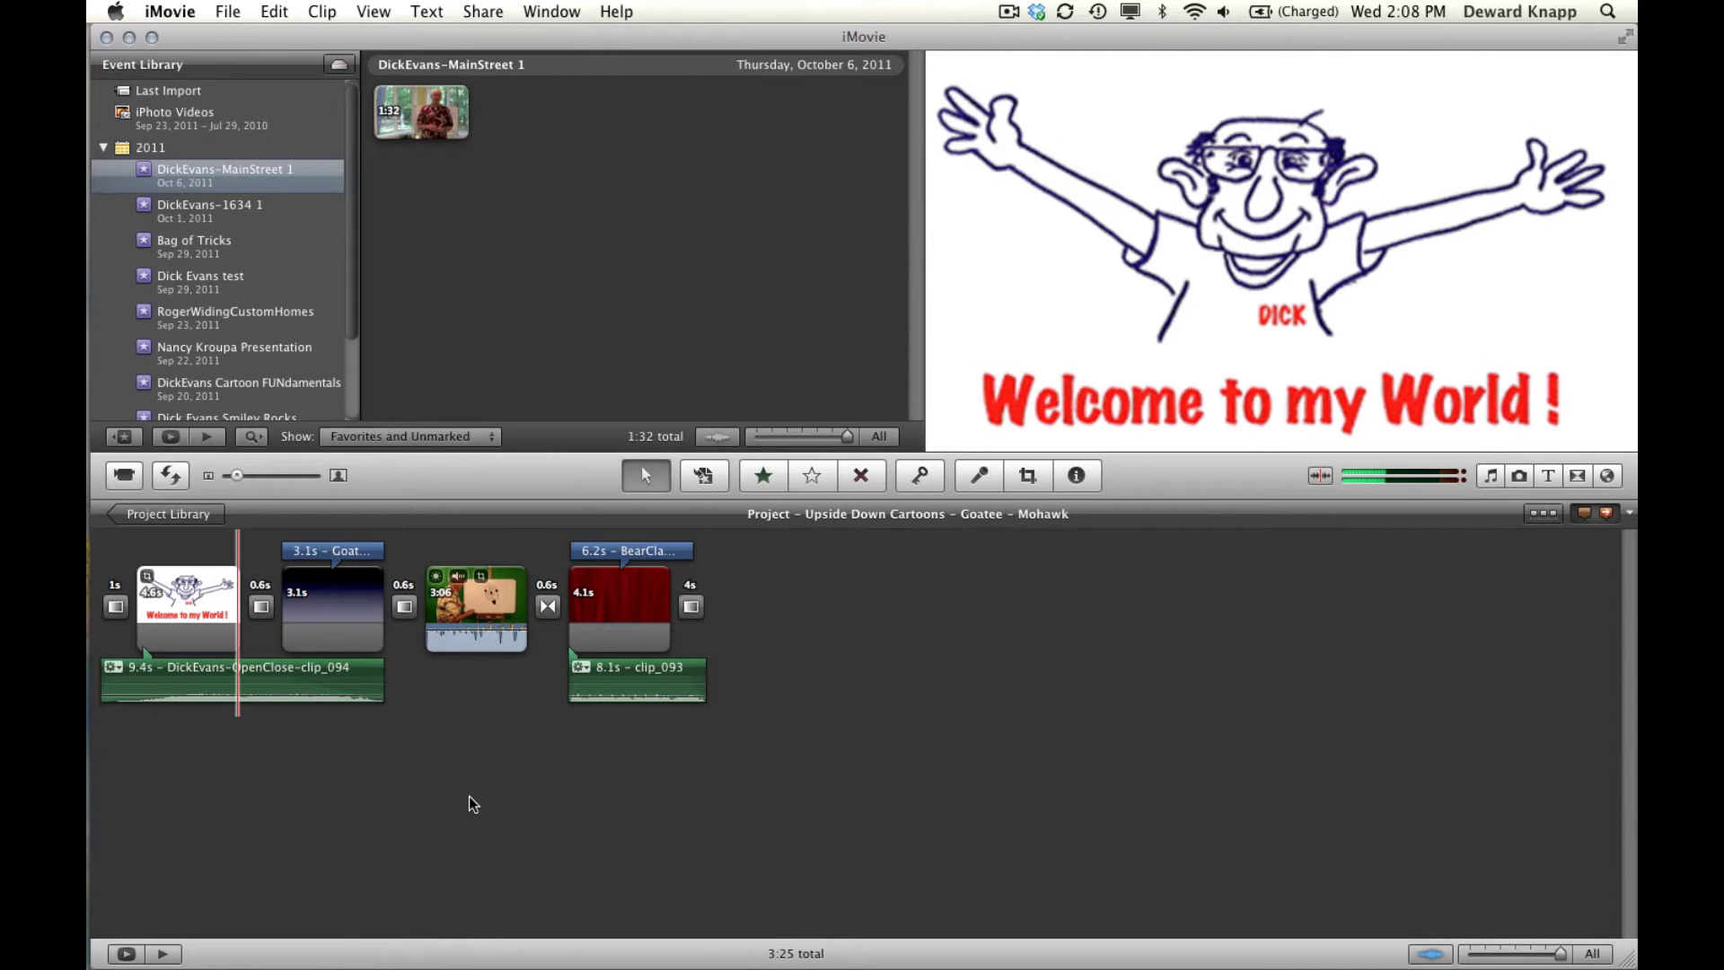
Step: Launch Audacity from the Dock, then search Google for 'audacity' in Firefox
mouse_move(89, 461)
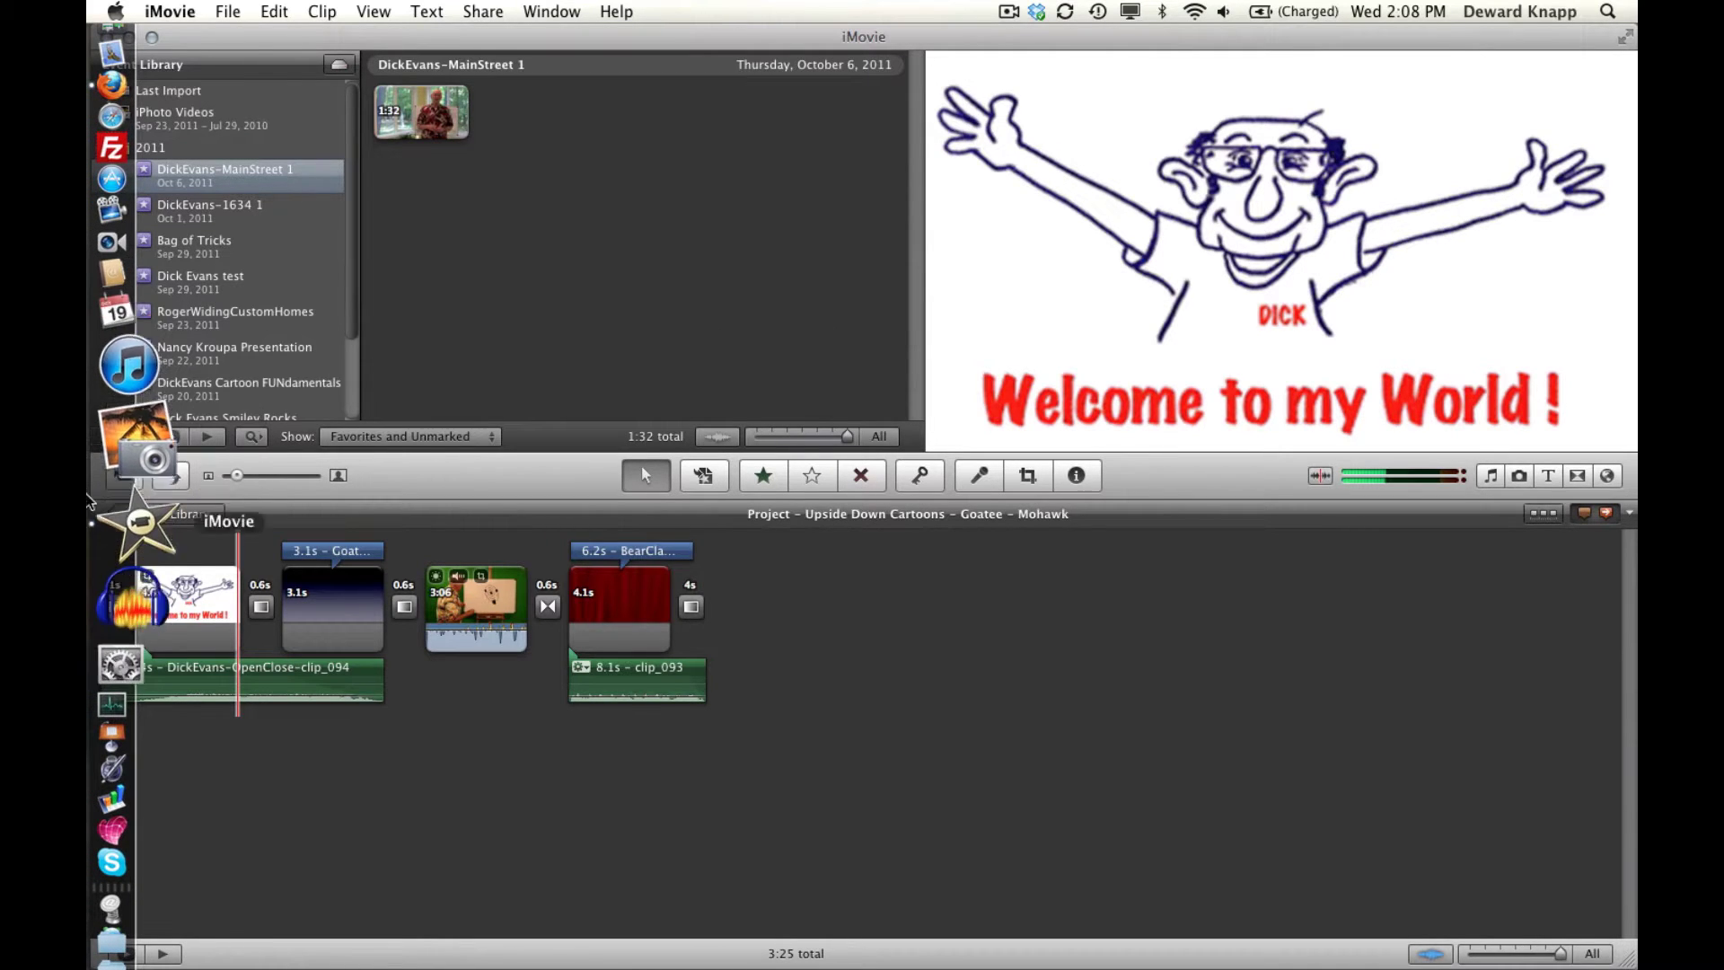
click(97, 539)
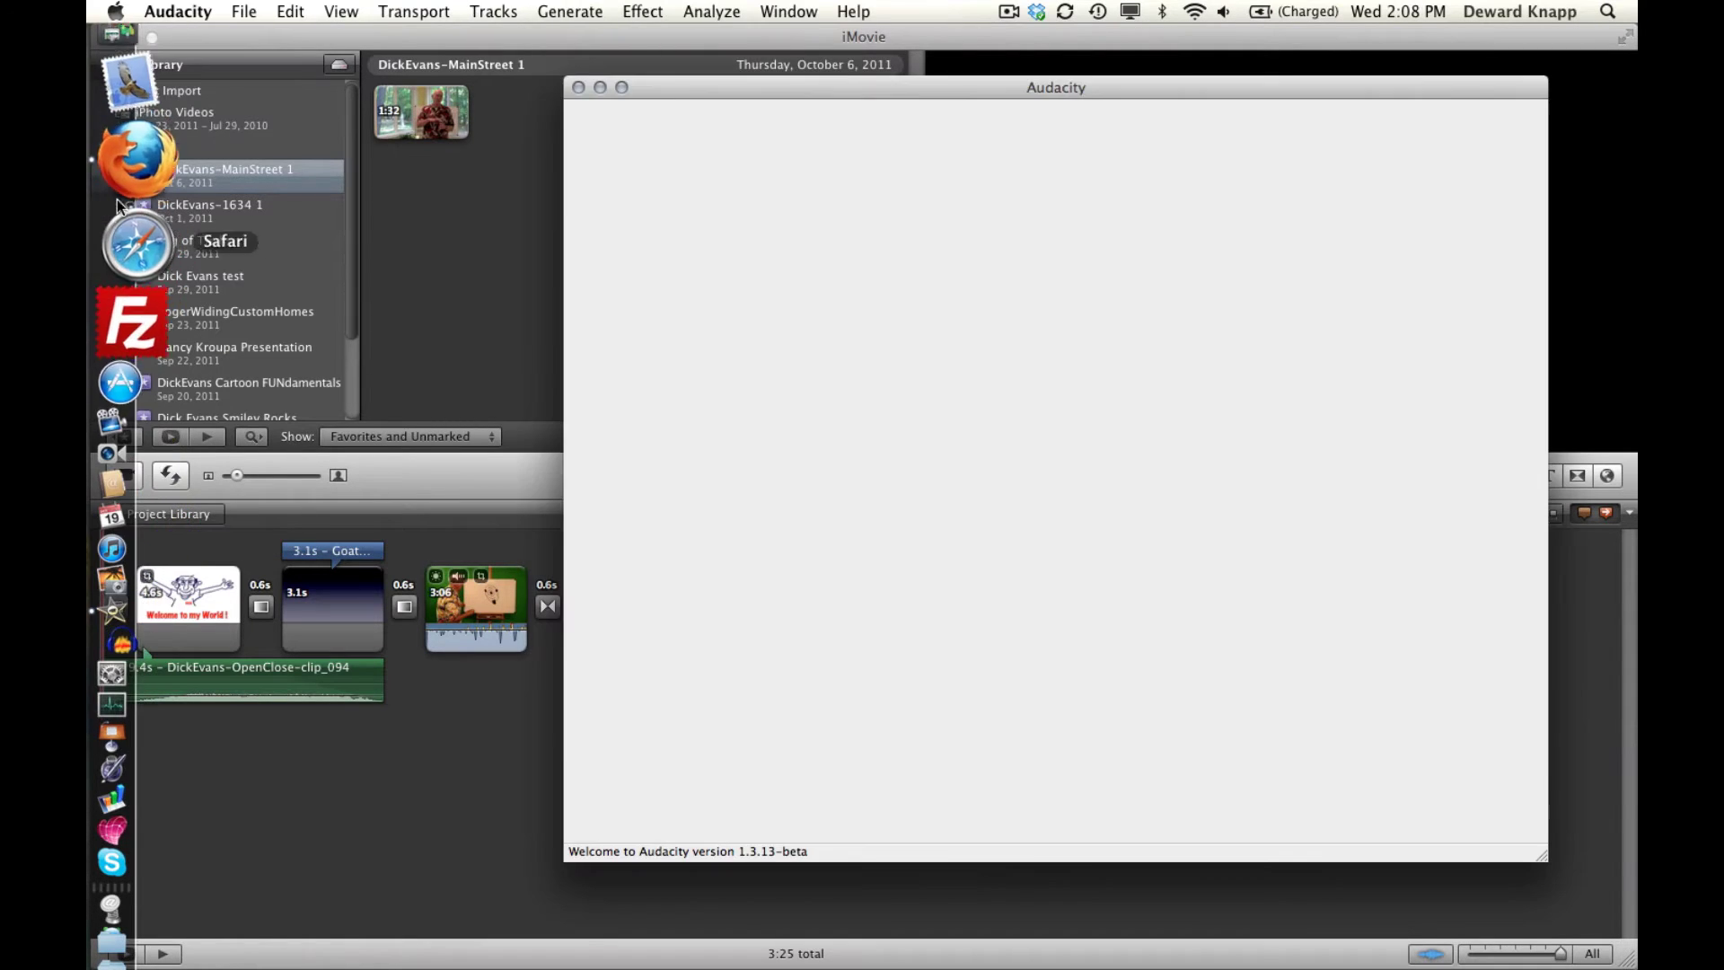
click(126, 193)
click(916, 68)
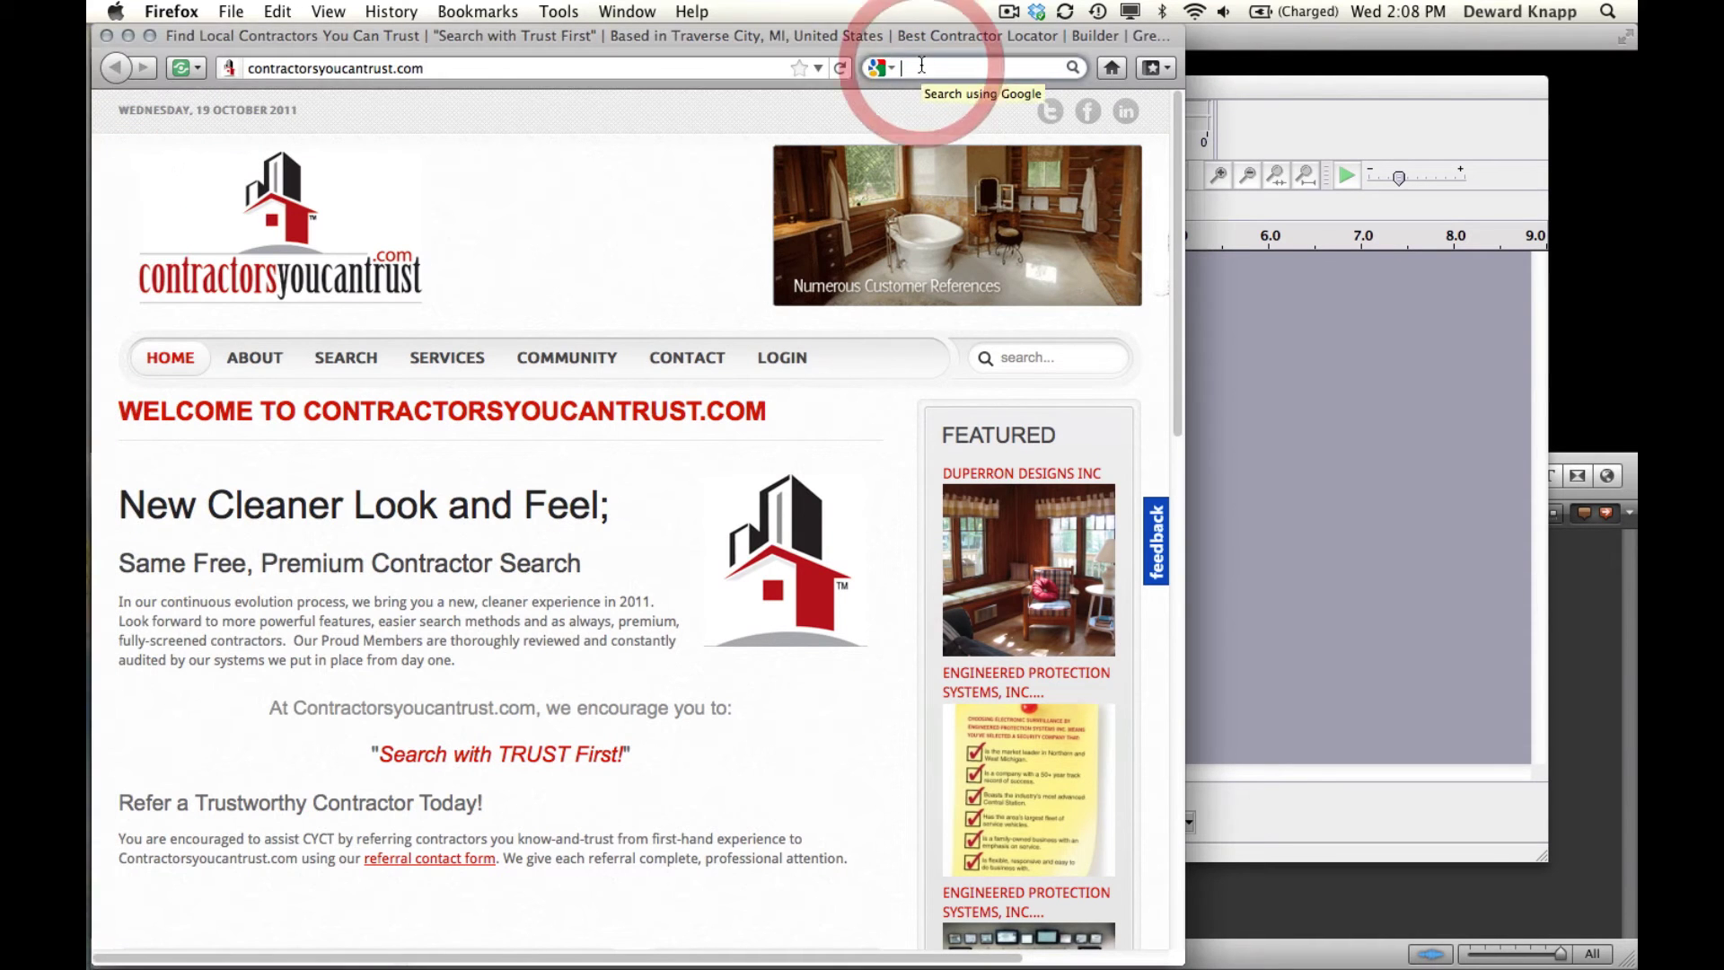
text(aud)
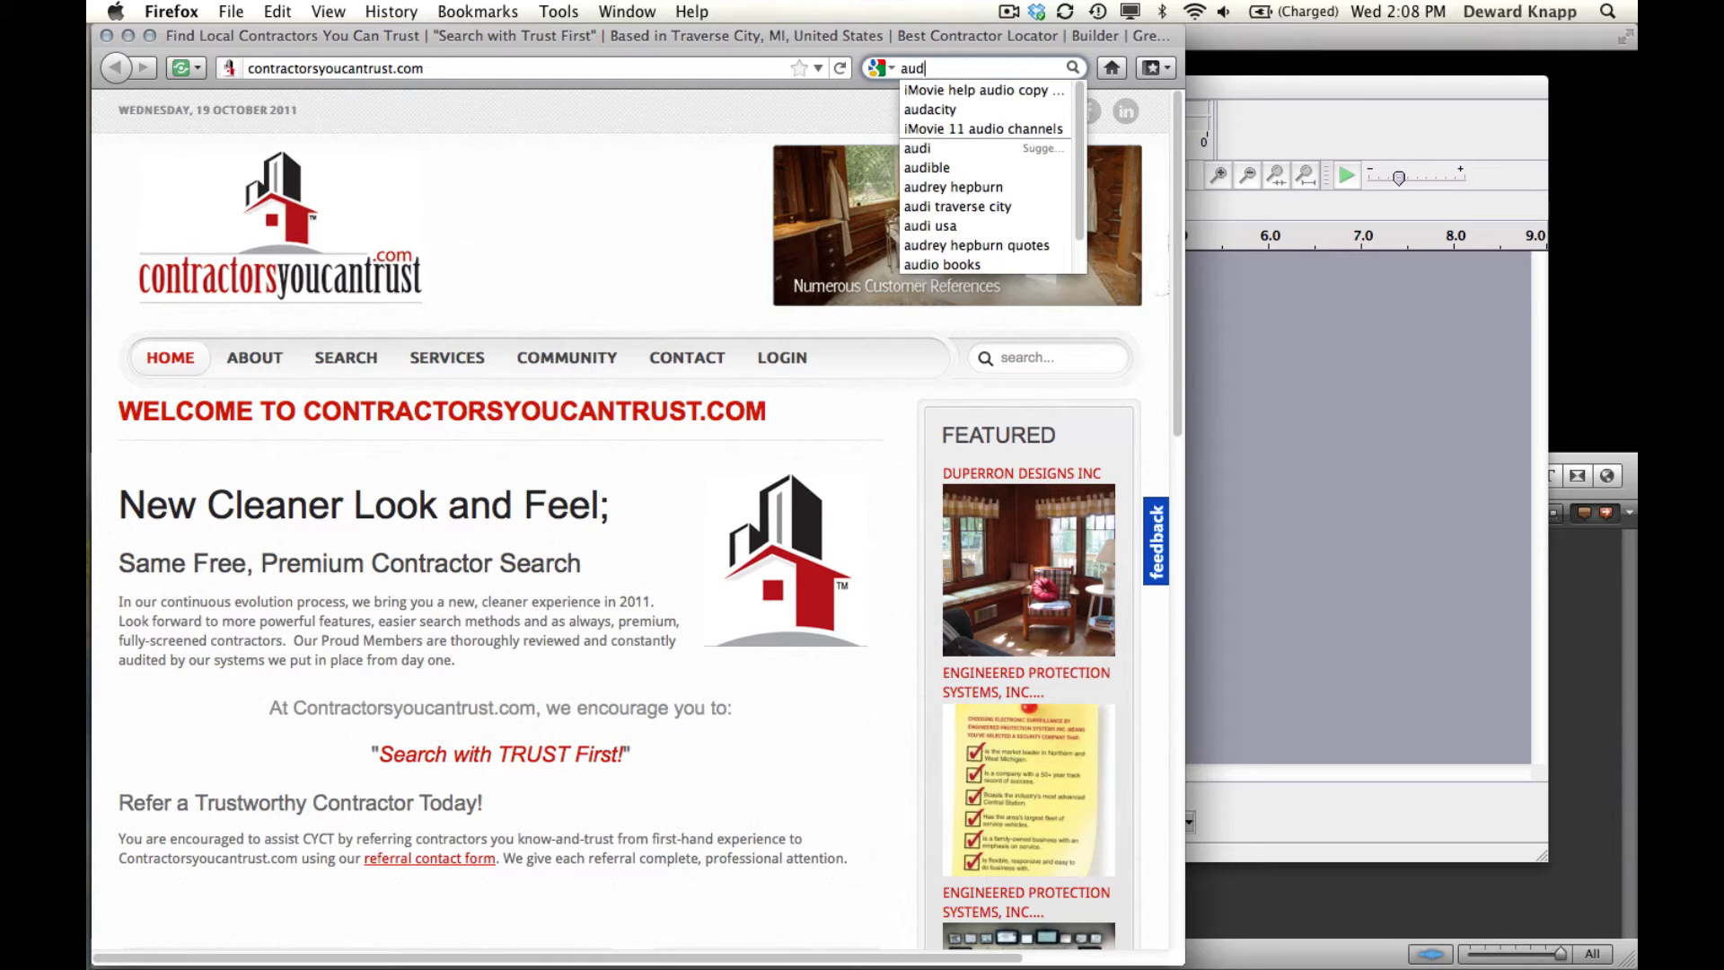
text(acity)
key(Return)
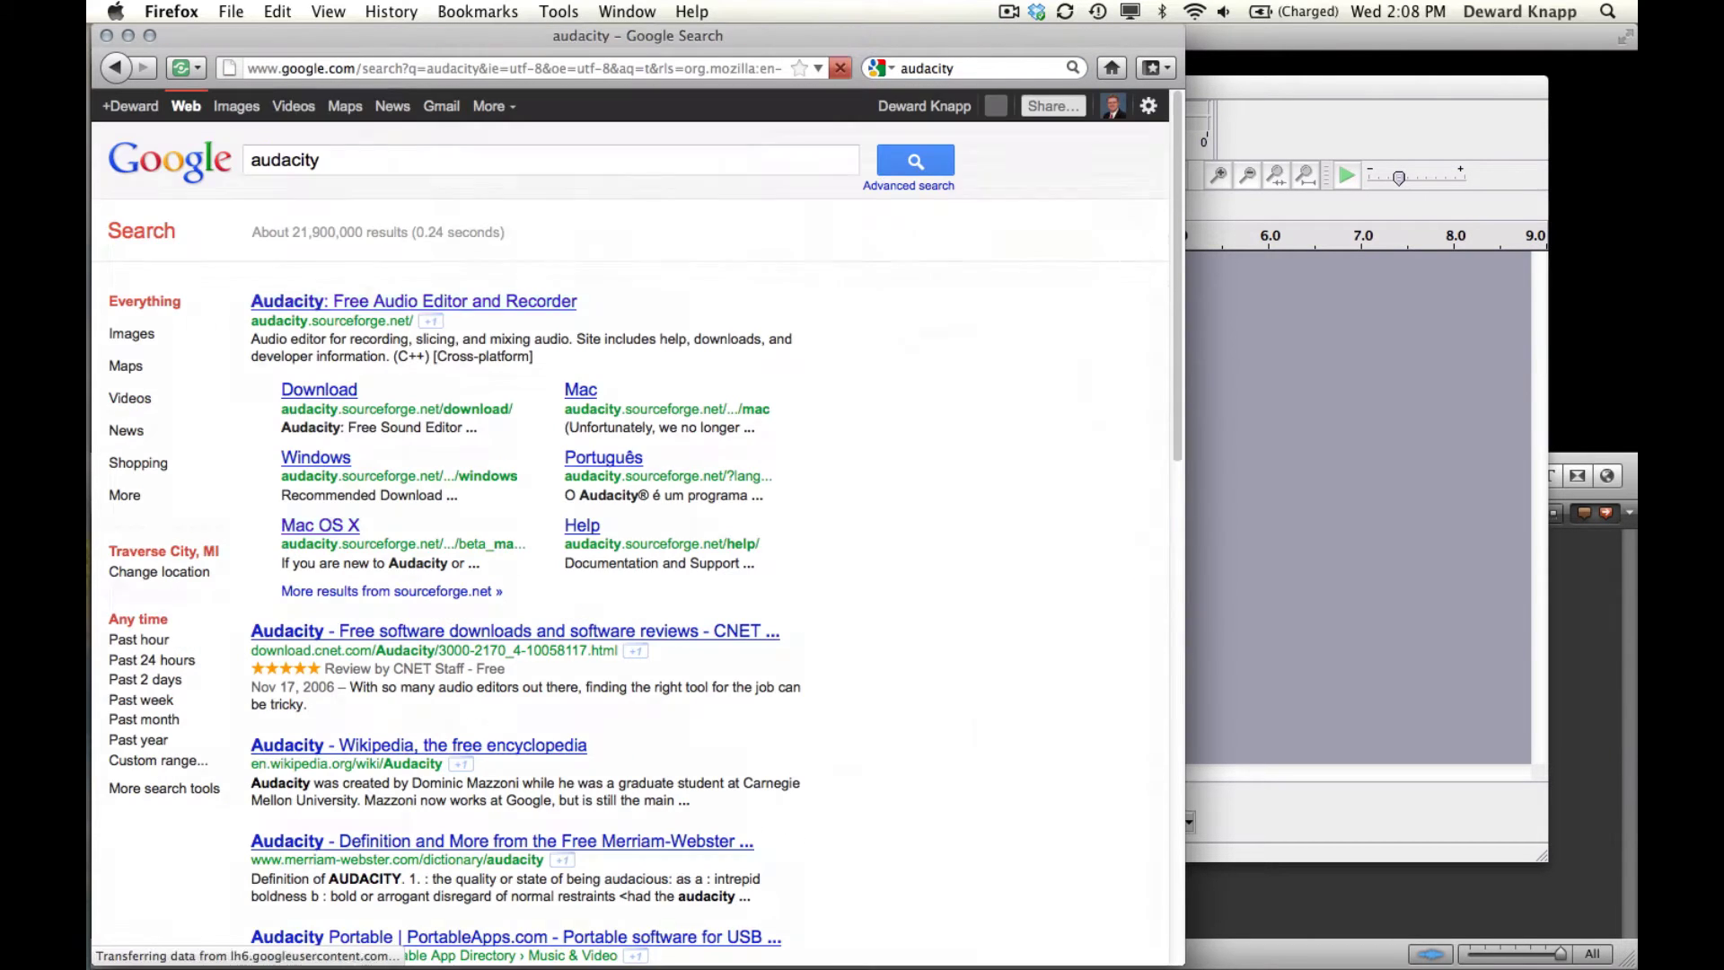
Step: Return to Audacity and open Example-Mono.aif as a stereo 48000 Hz track
click(477, 308)
key(super+h)
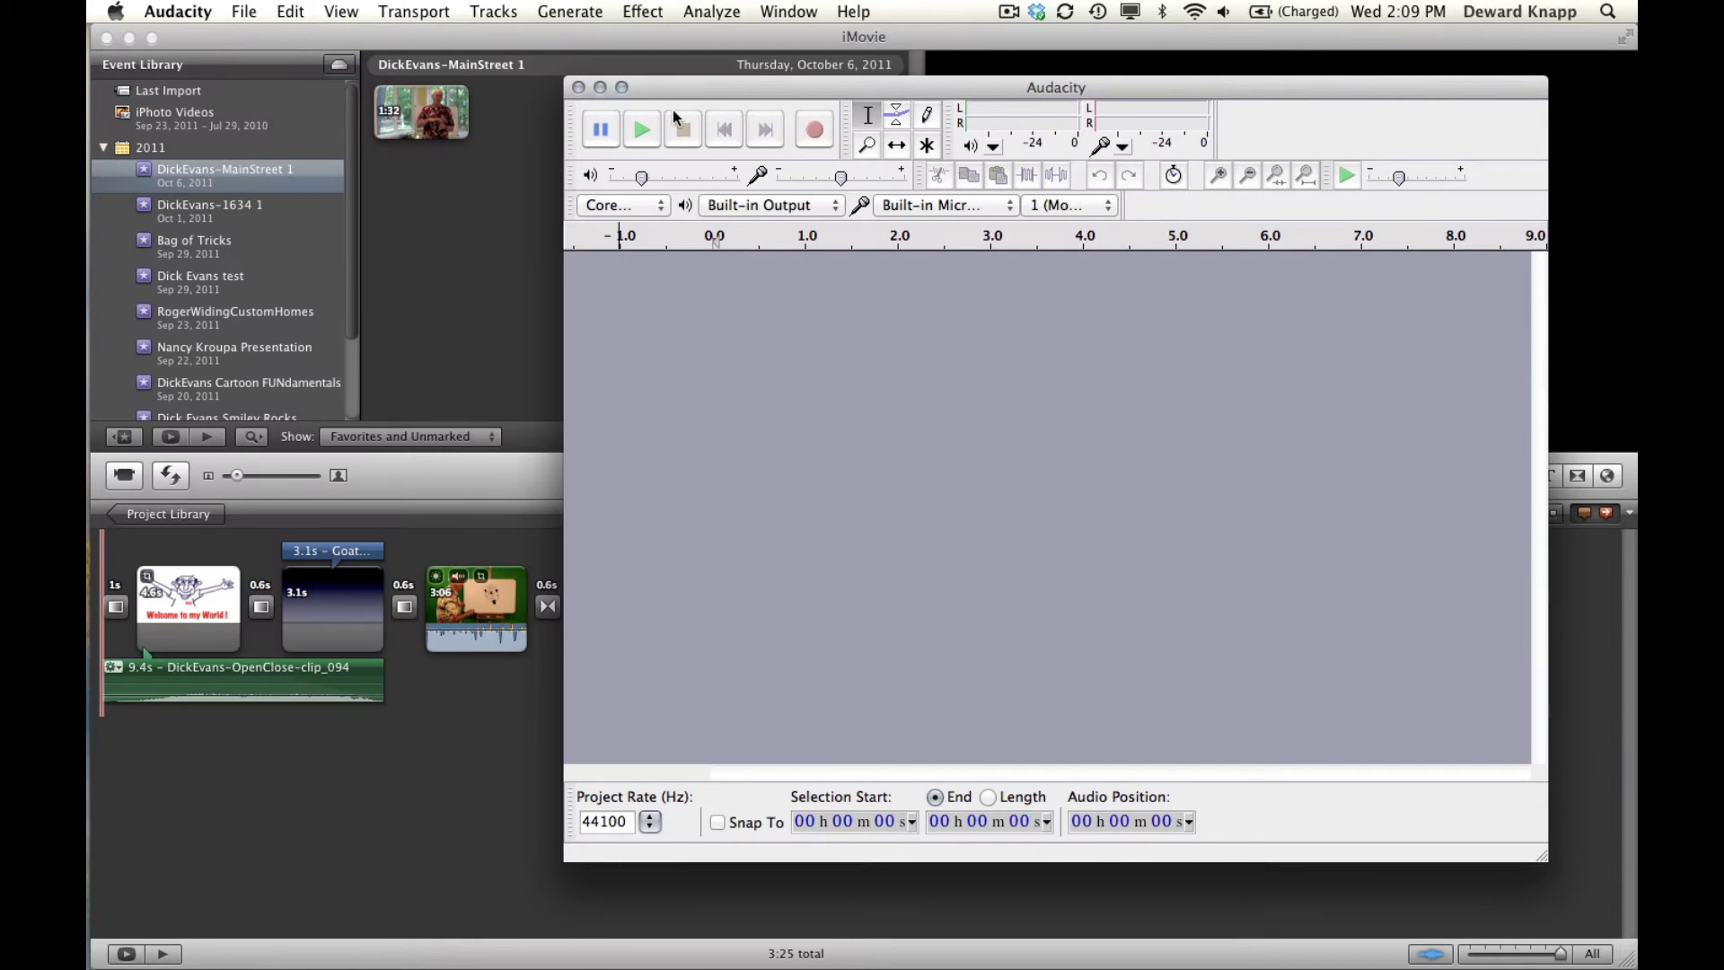
drag(676, 88, 545, 53)
click(243, 10)
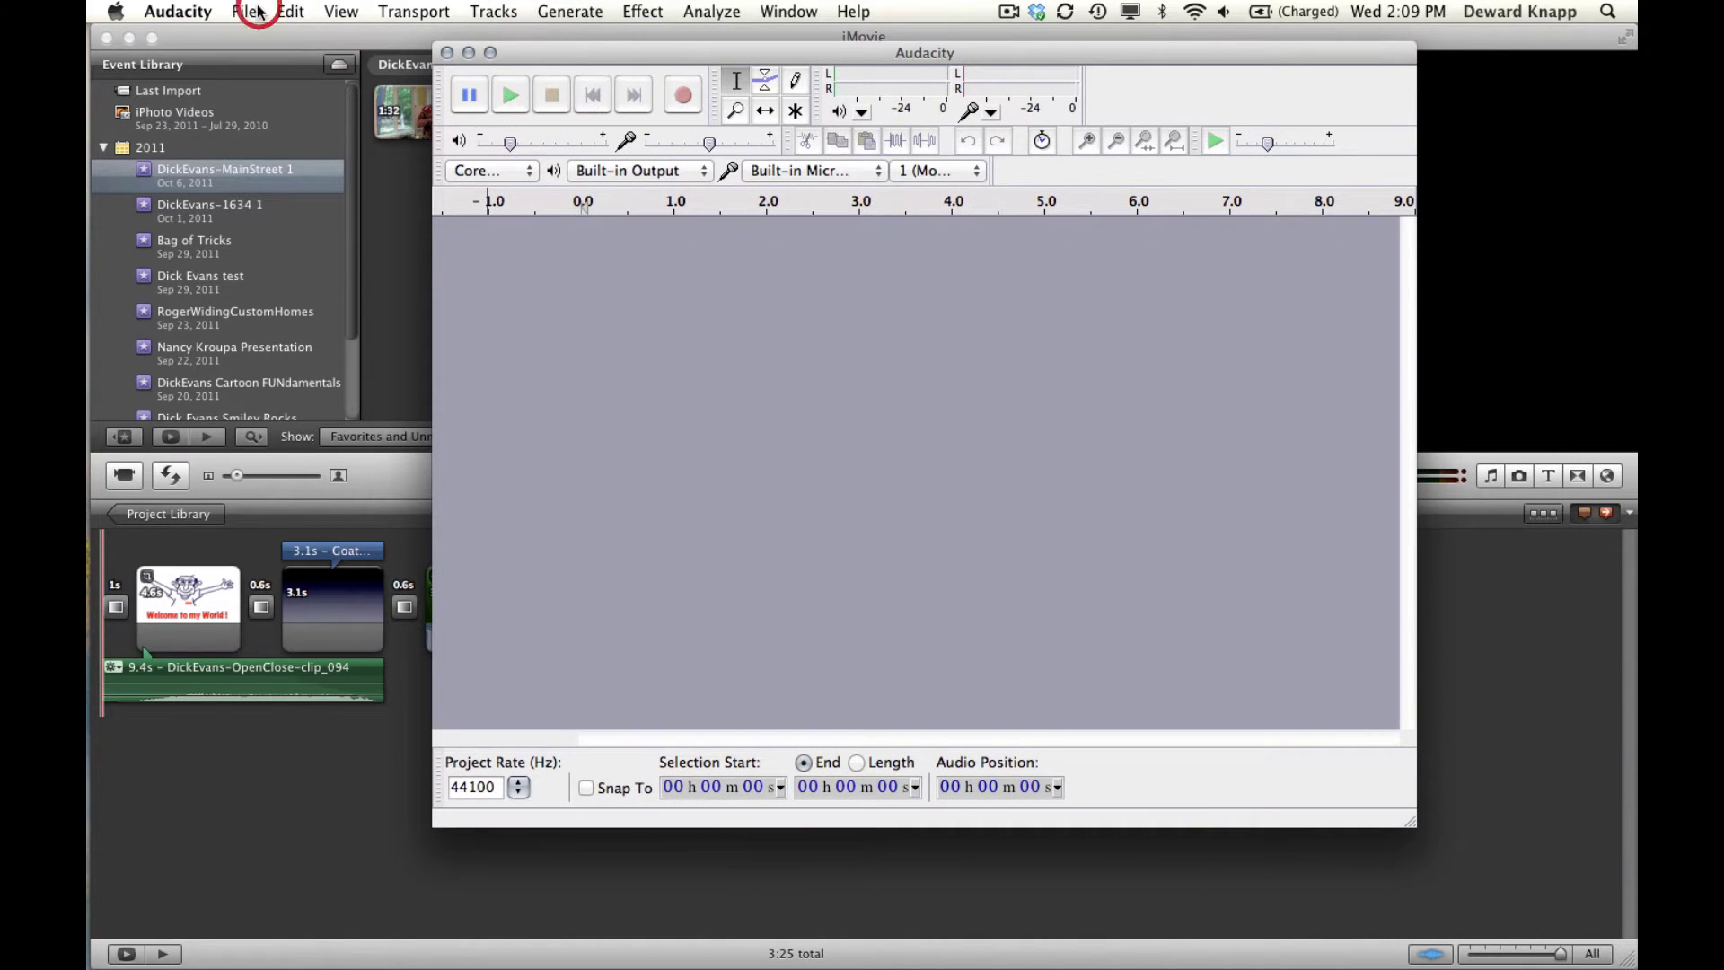
click(269, 58)
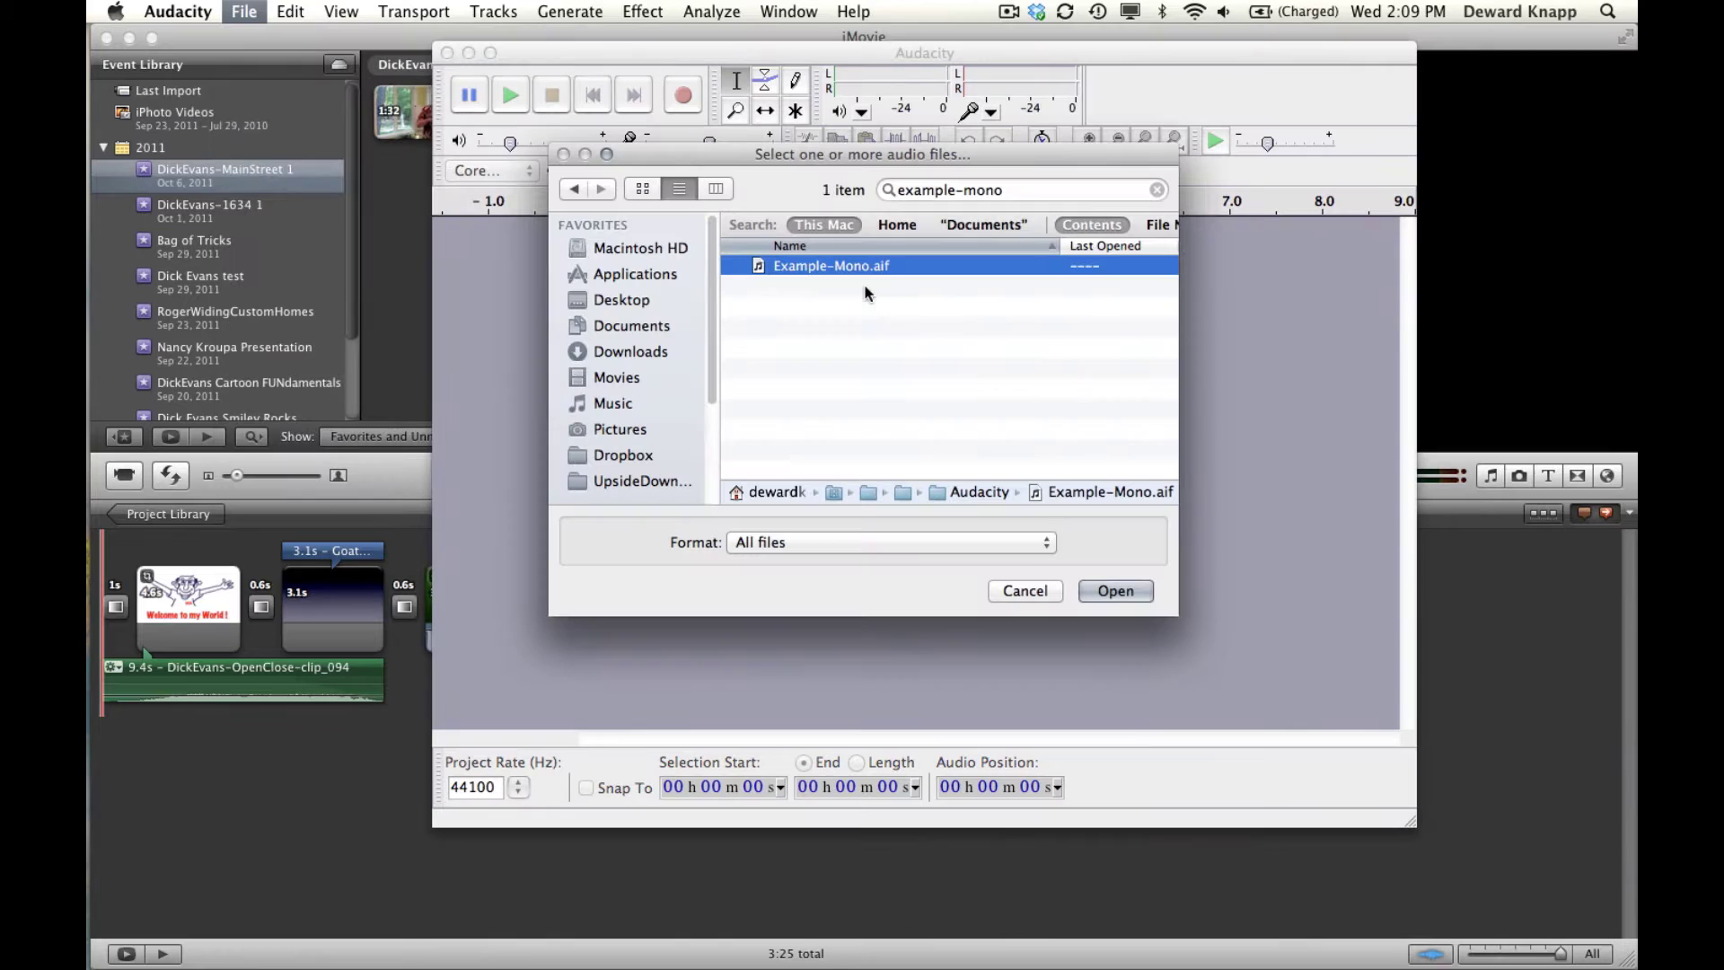
click(1103, 588)
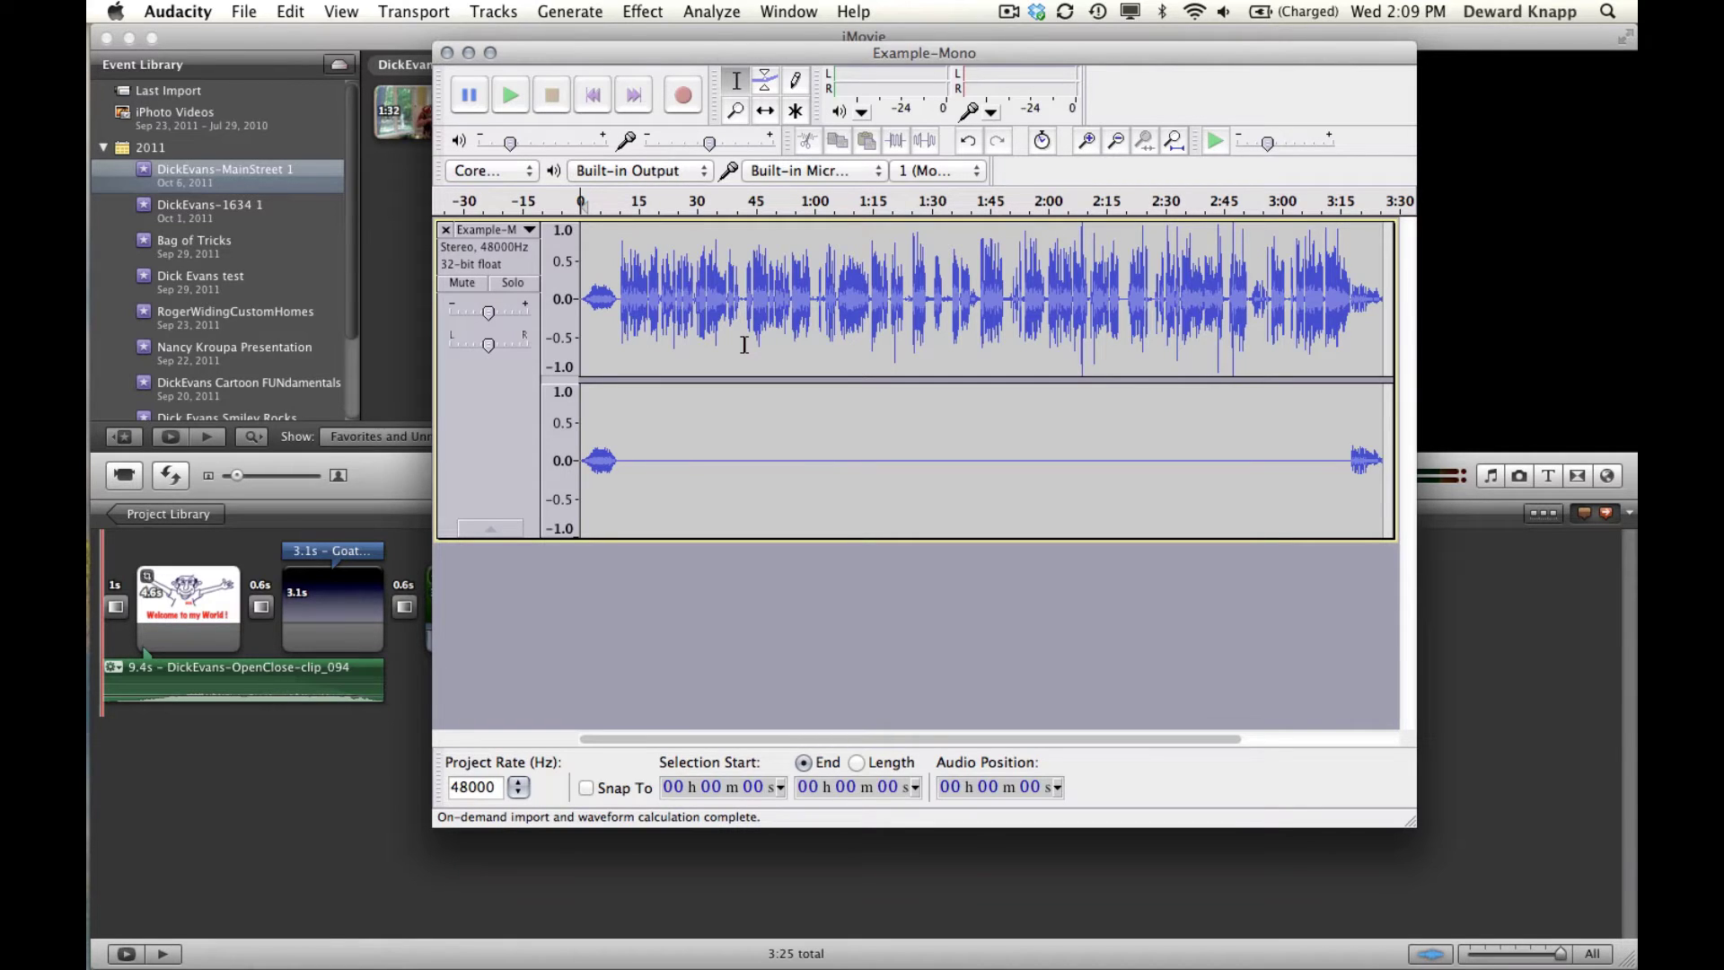
click(697, 412)
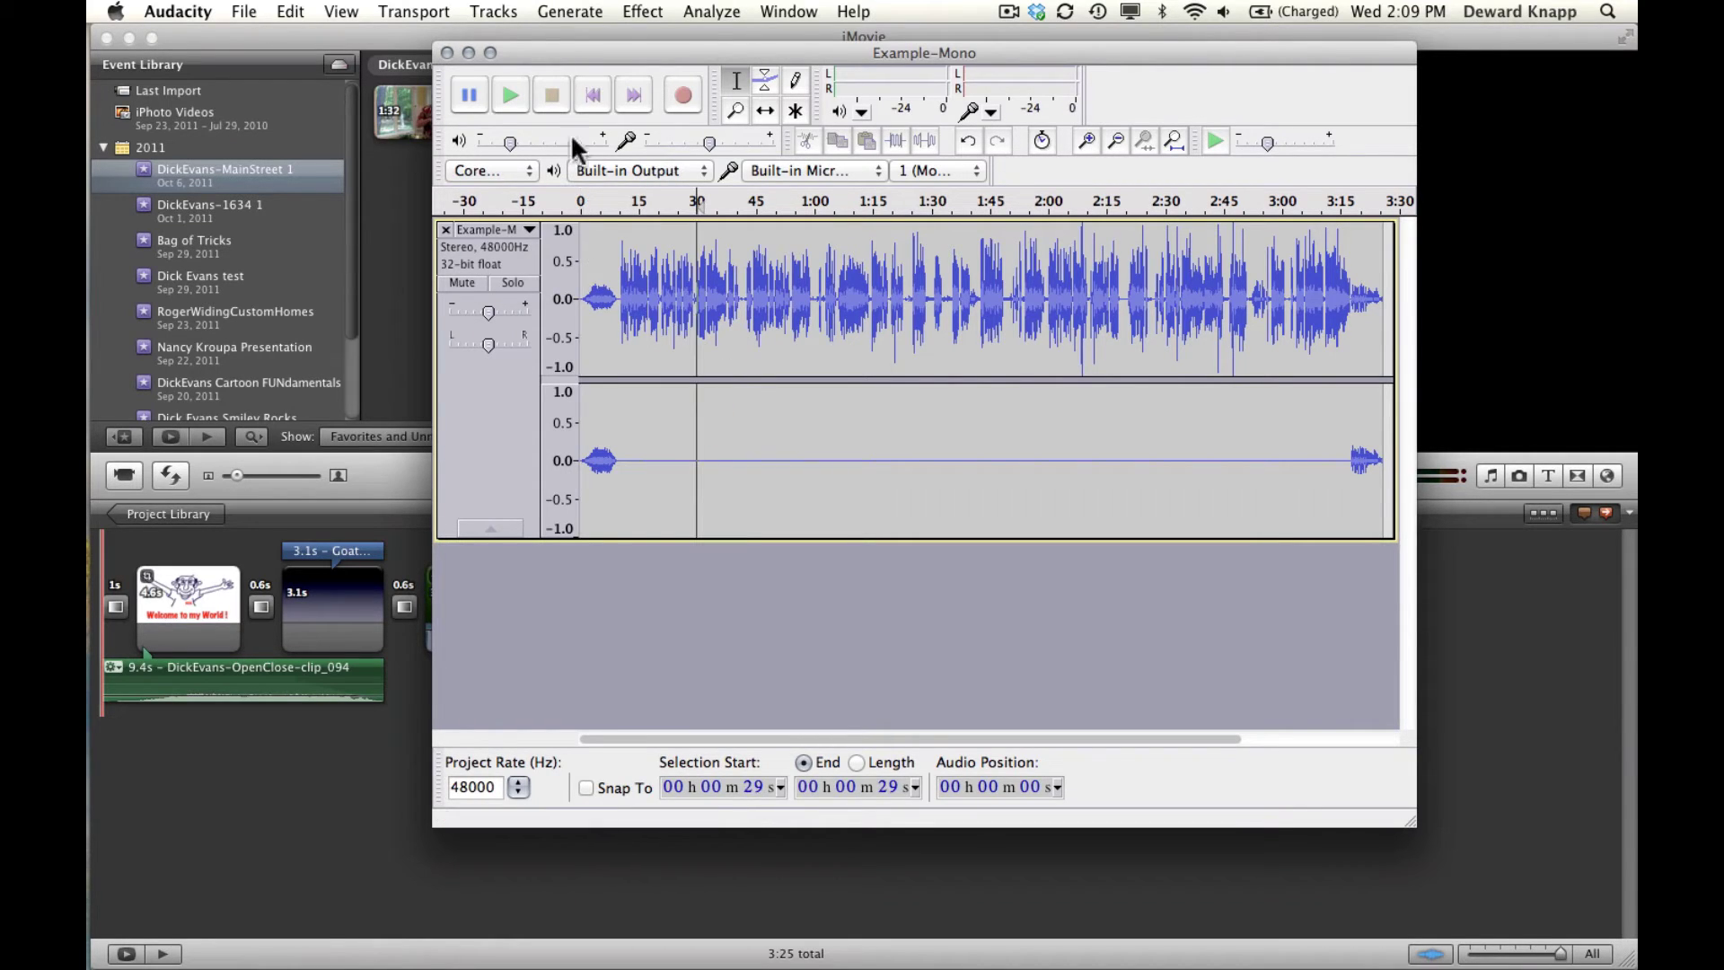
Step: Convert the Example-Mono stereo track to a single mono channel and click into its waveform
click(492, 11)
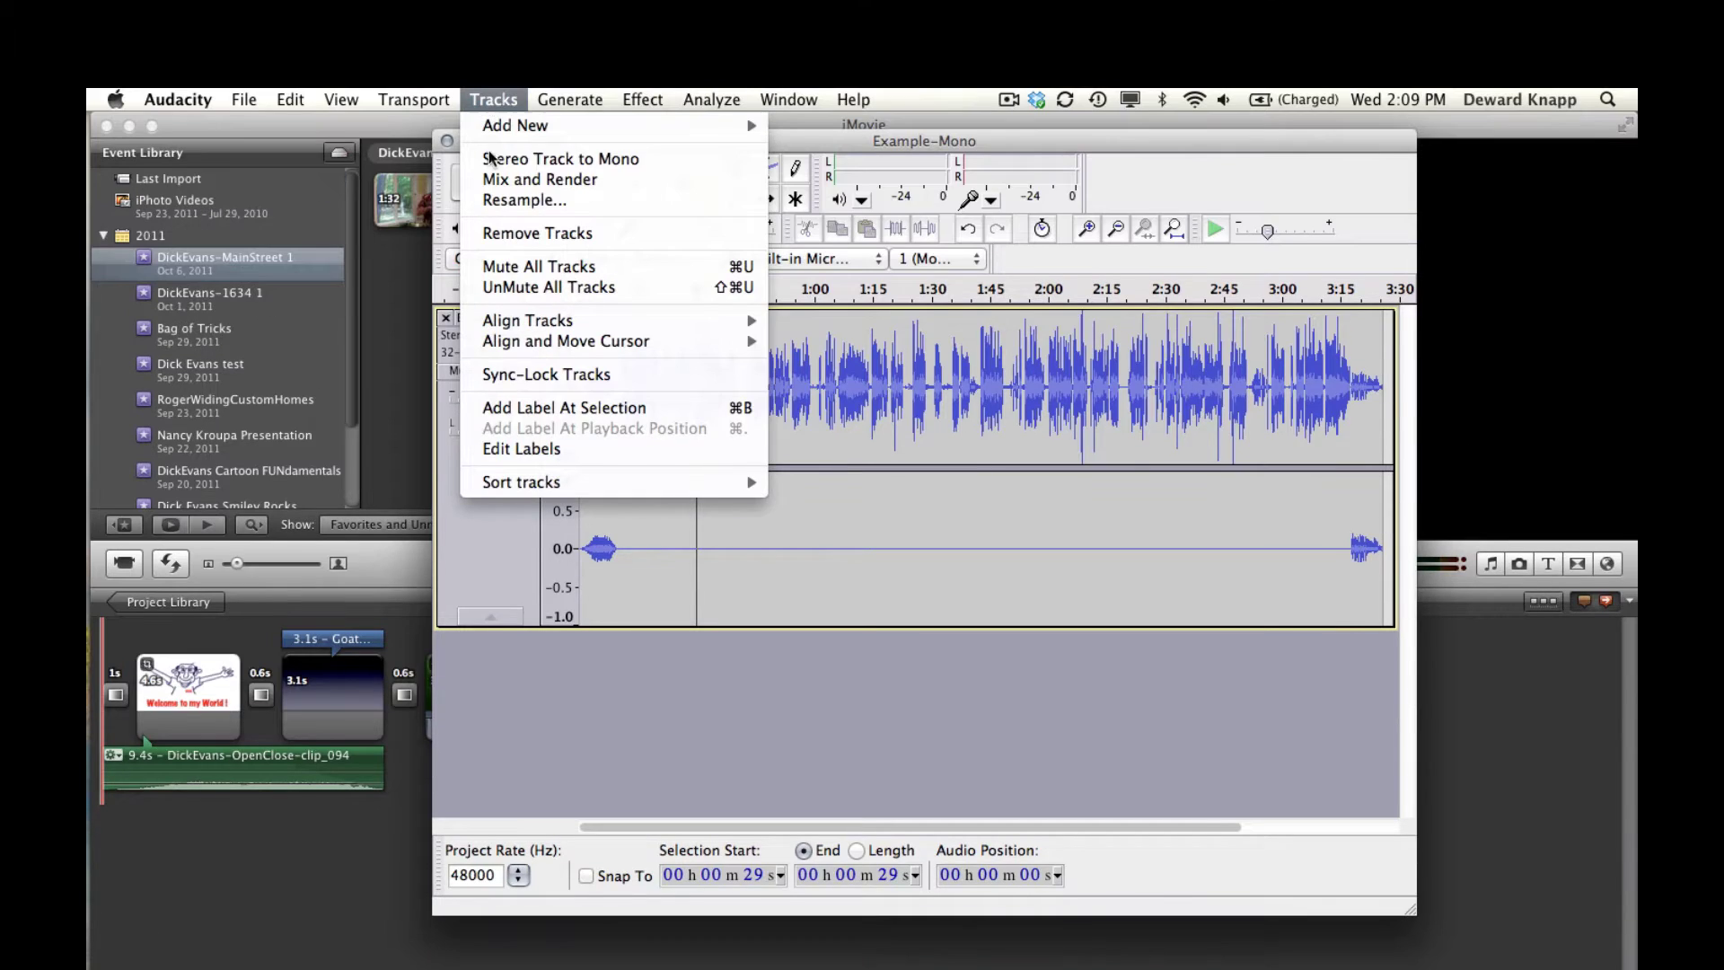
click(490, 162)
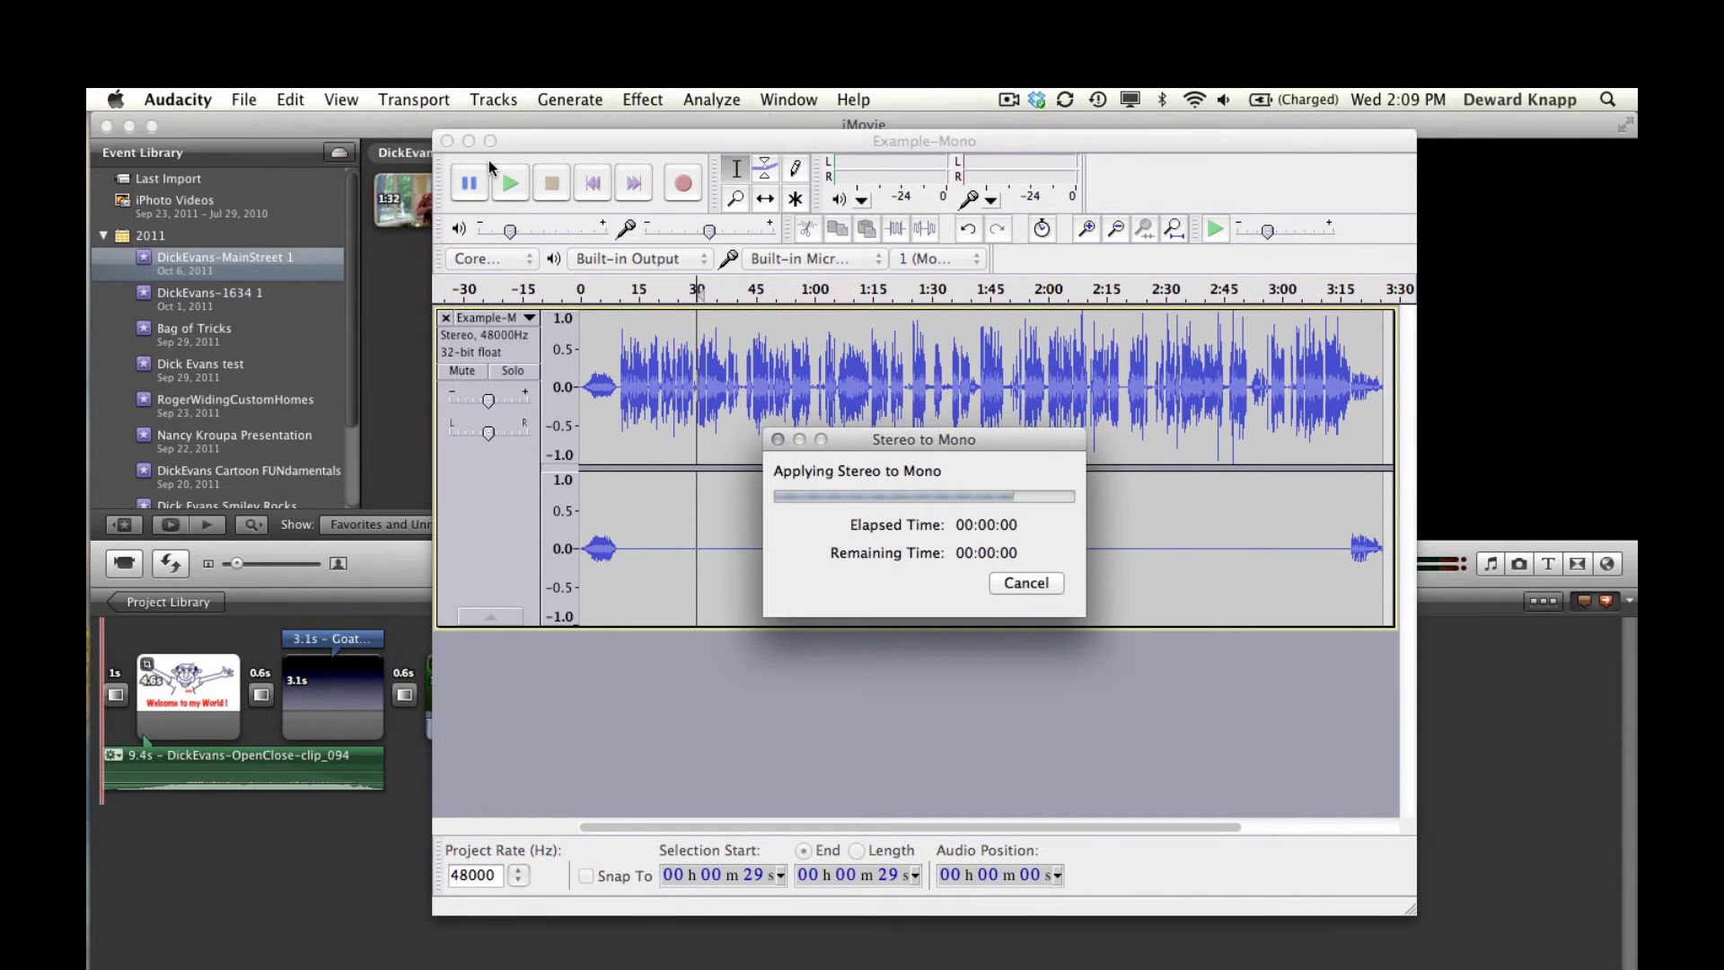
click(493, 98)
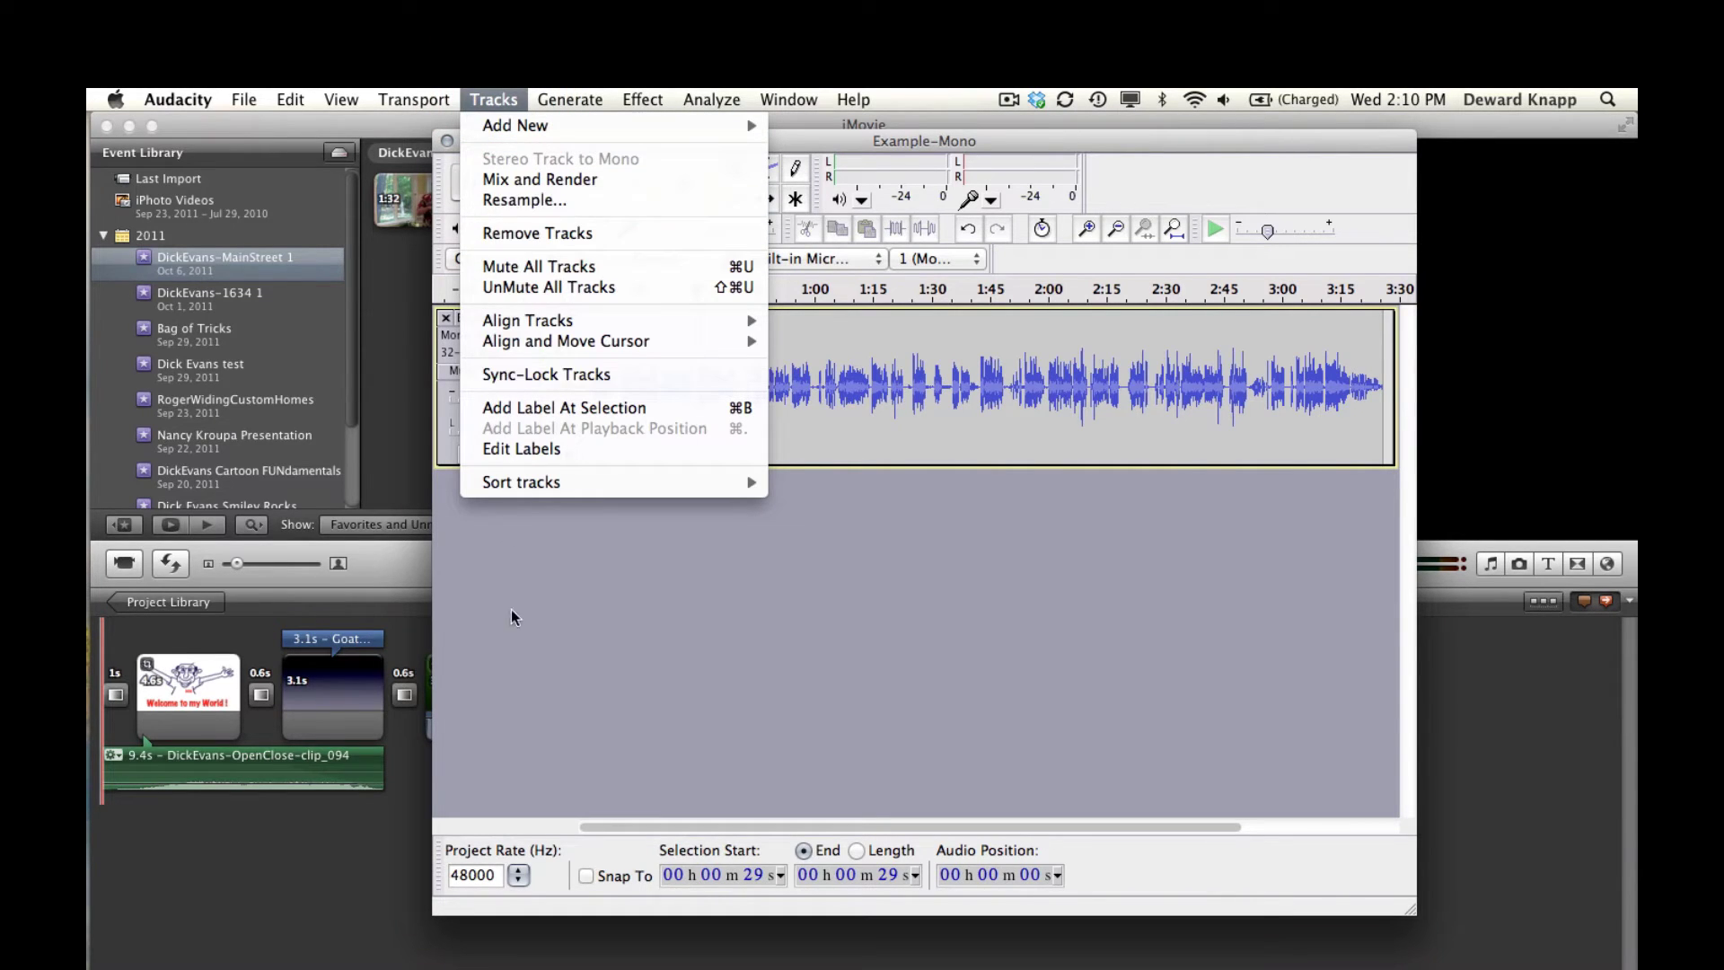
click(530, 662)
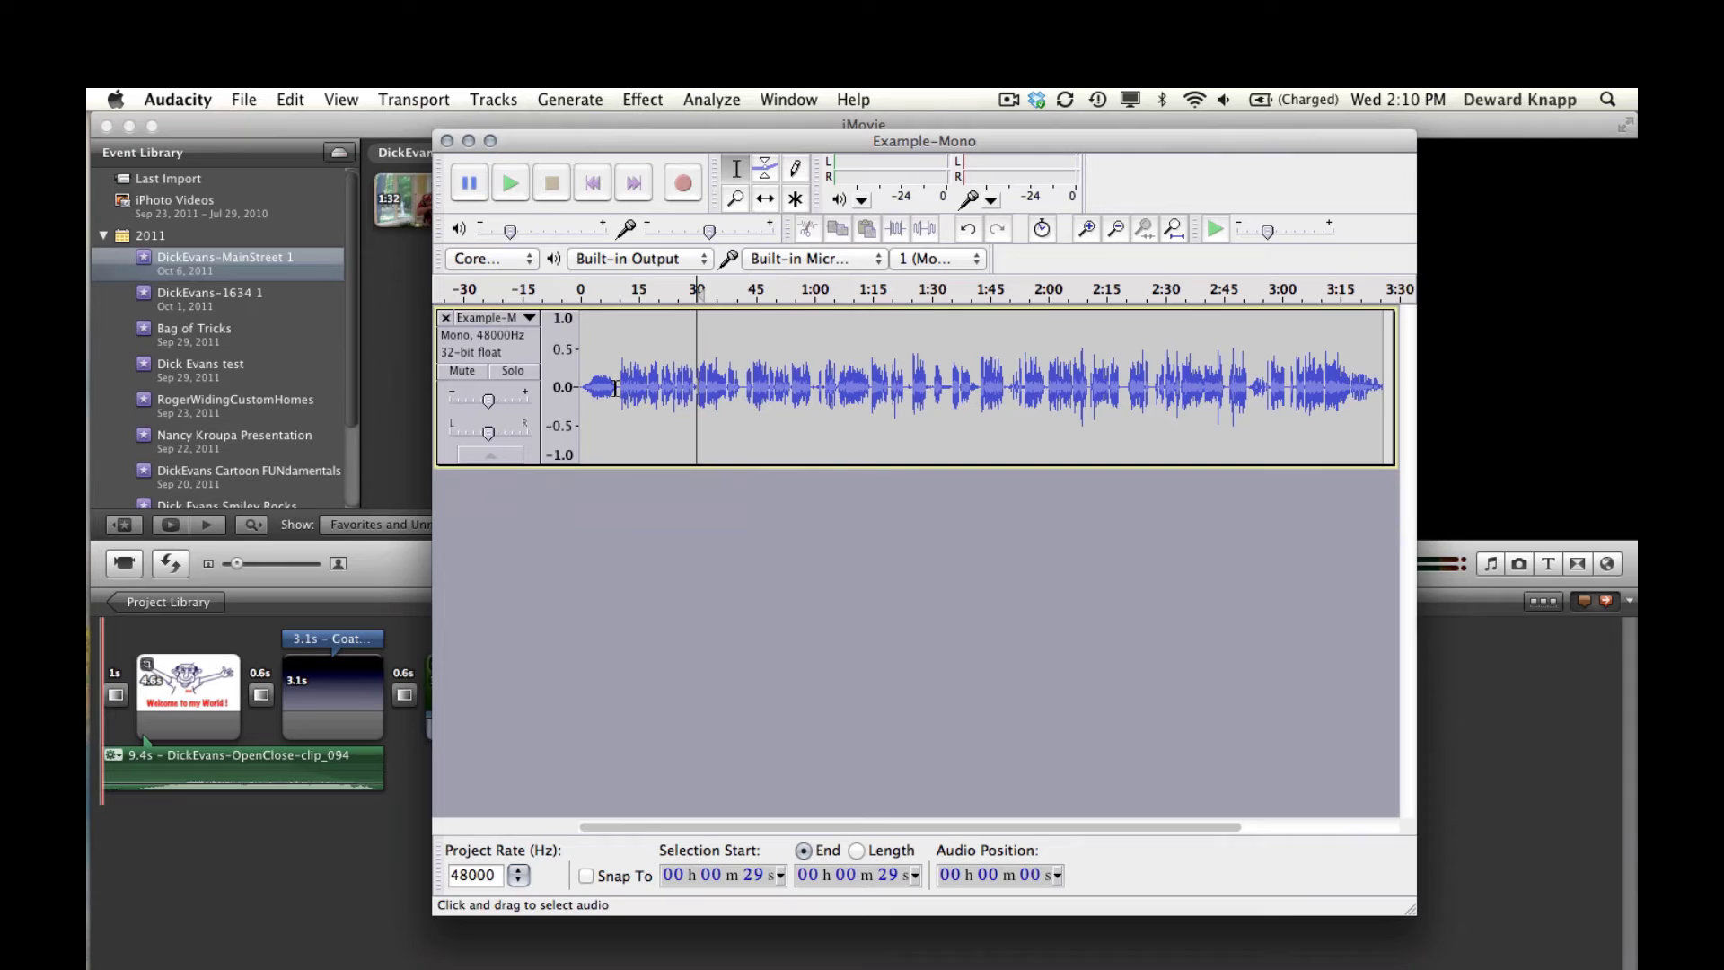
click(655, 439)
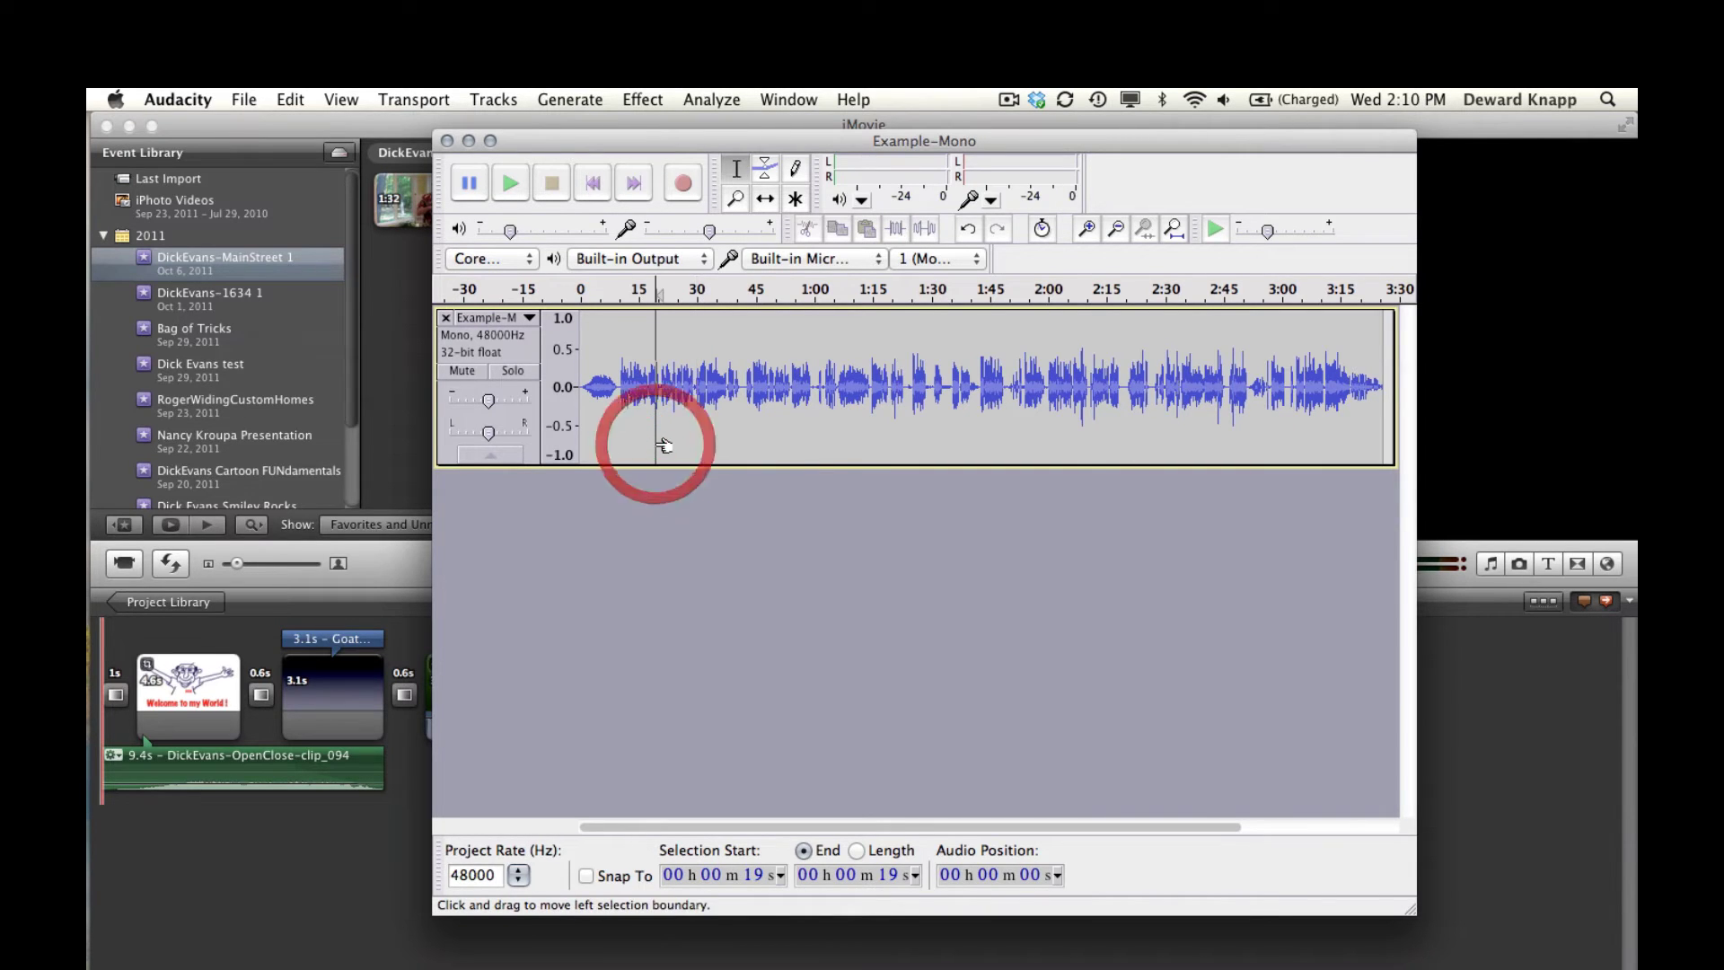
Step: Select and copy the entire Example-Mono recording with Cmd+A and Cmd+C
key(super+a)
key(super+c)
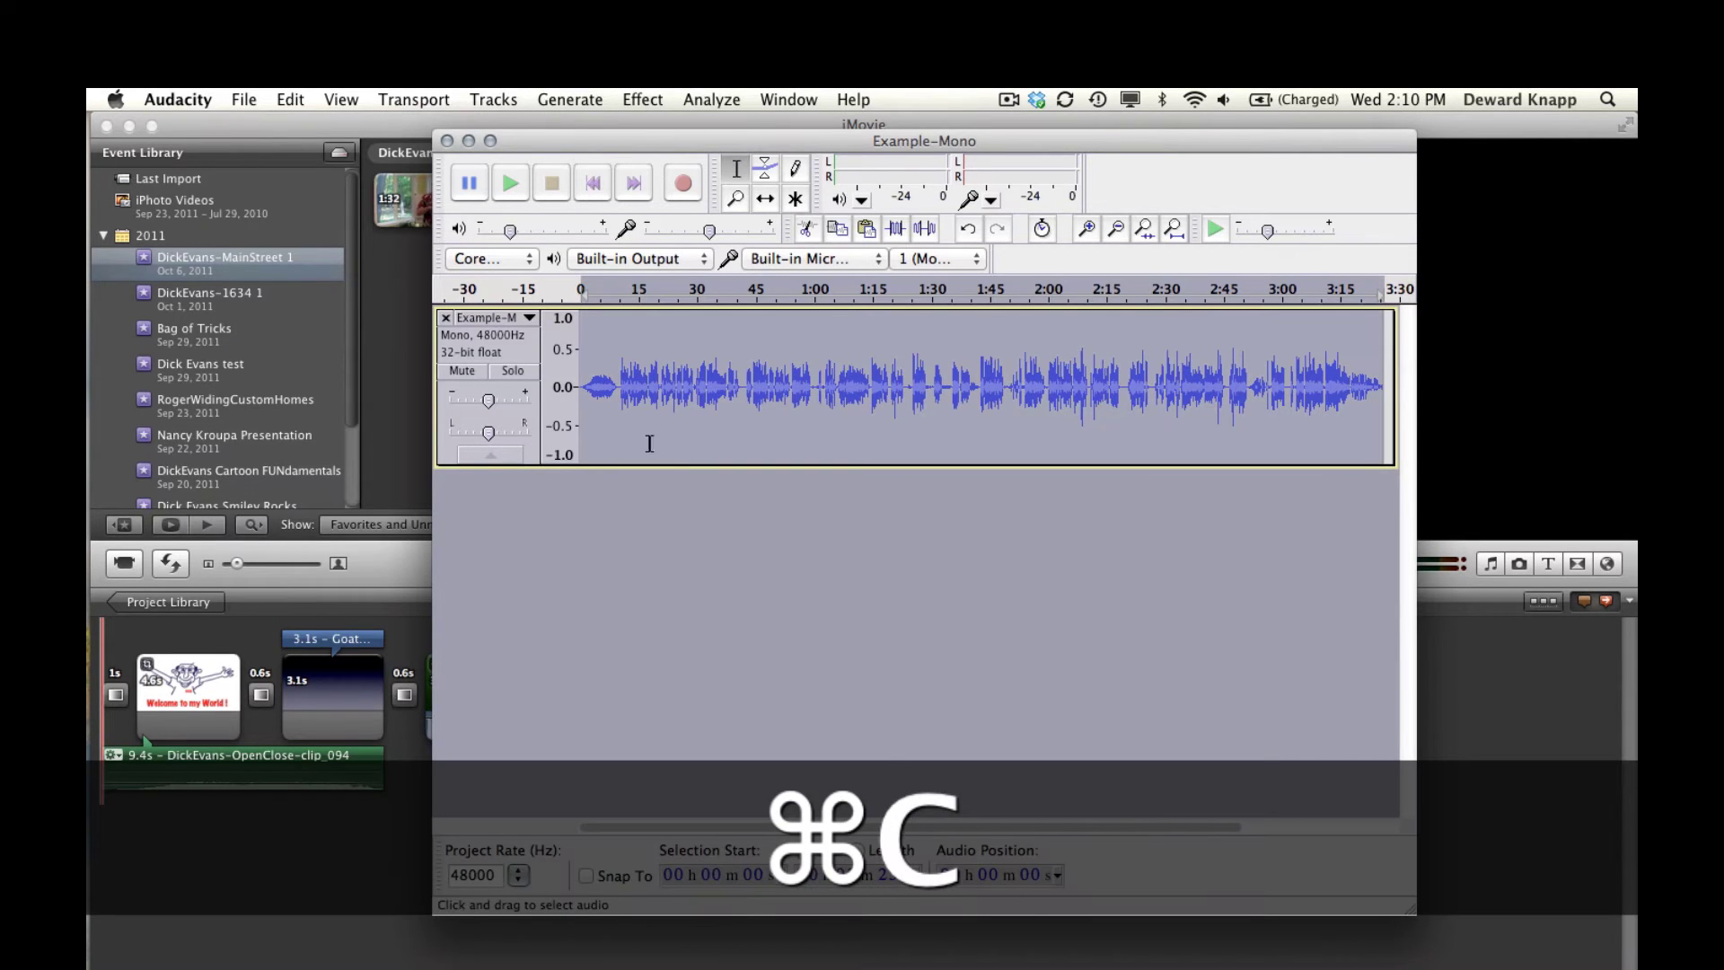
drag(923, 141, 851, 124)
click(582, 610)
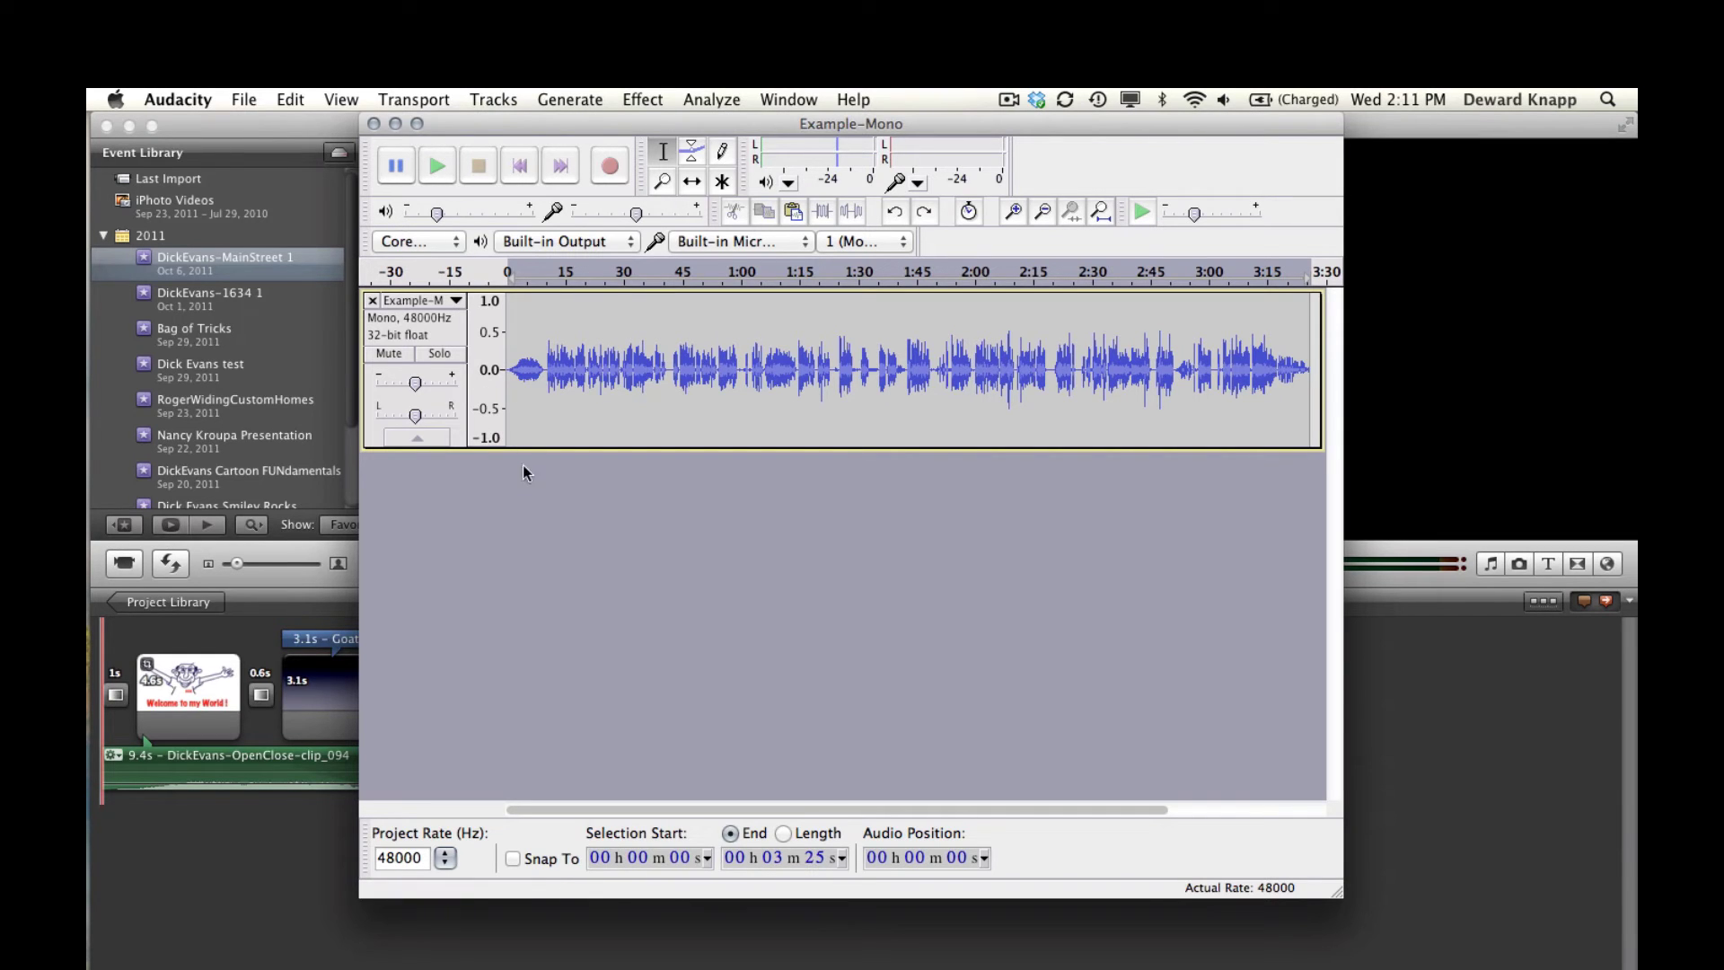
Step: Add a new mono audio track and paste the copied recording into it
click(493, 99)
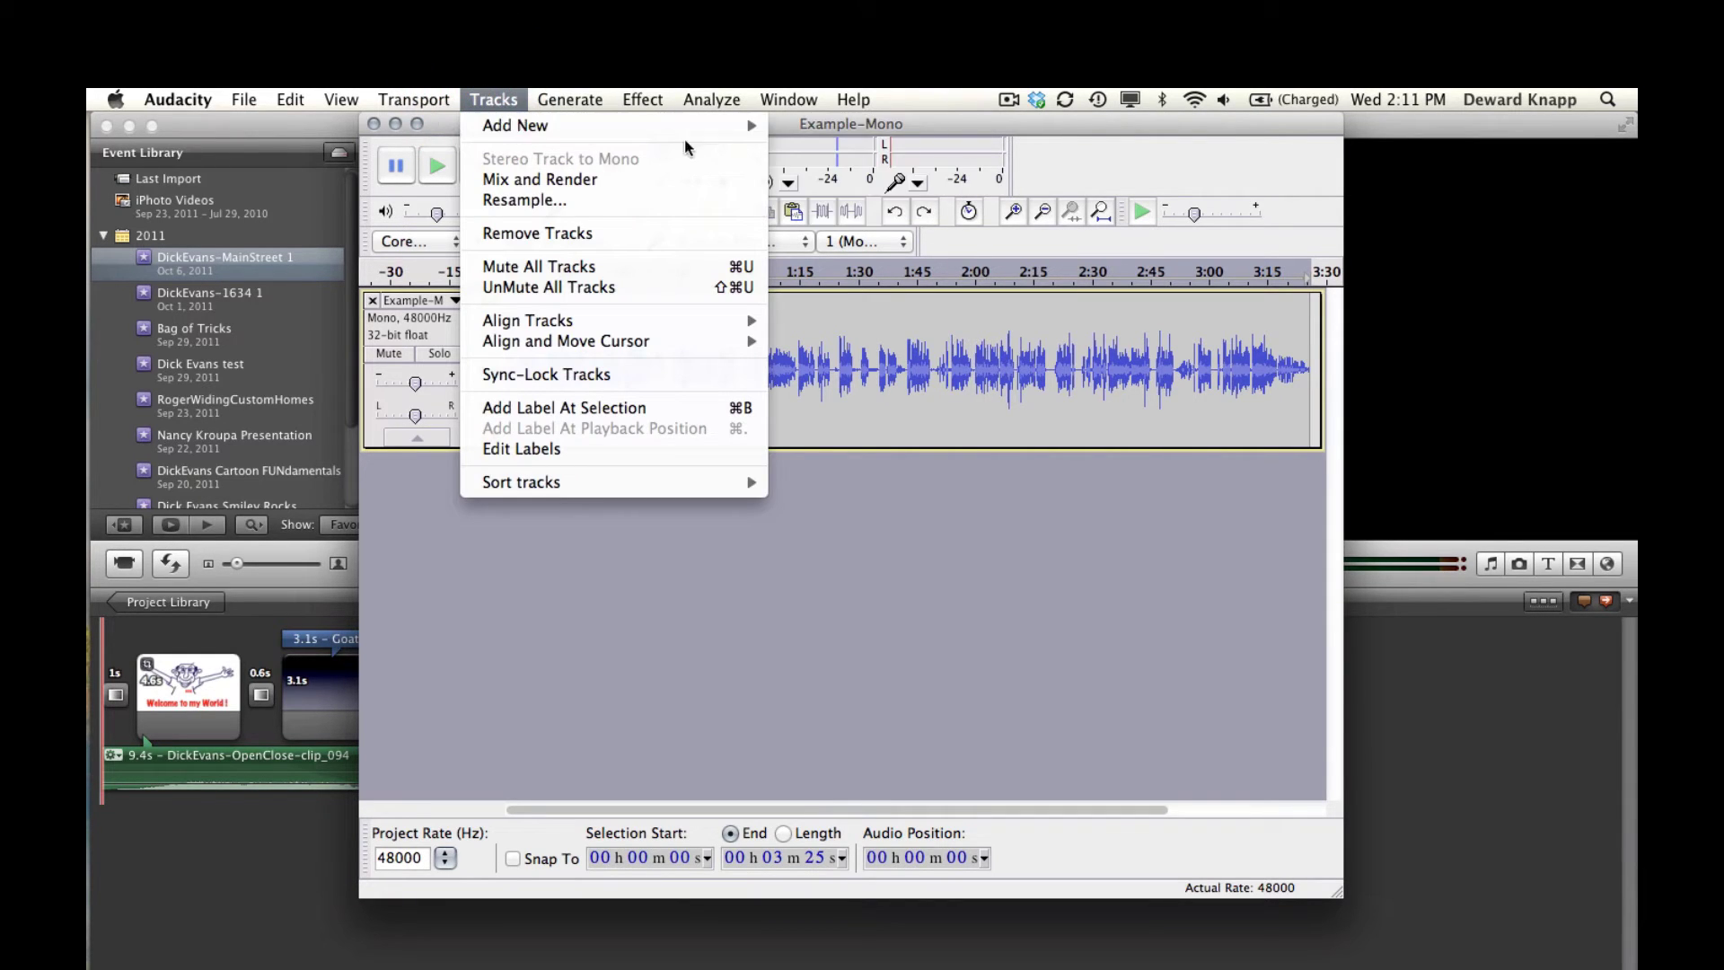
mouse_move(724, 125)
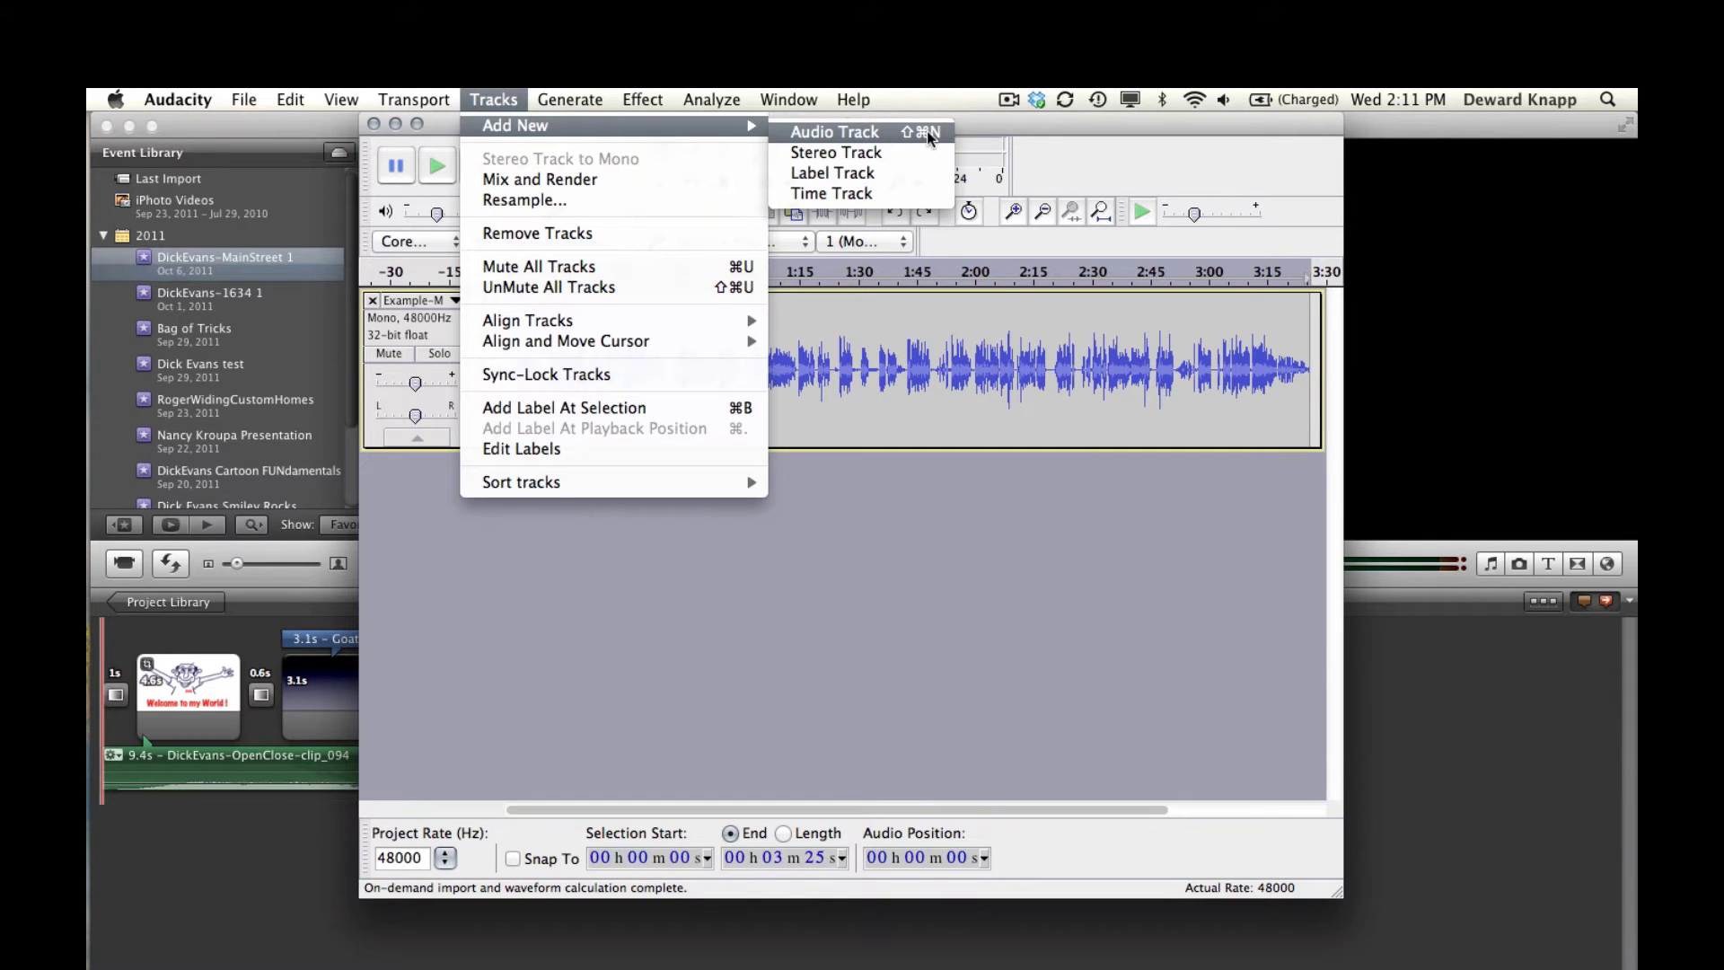
click(850, 131)
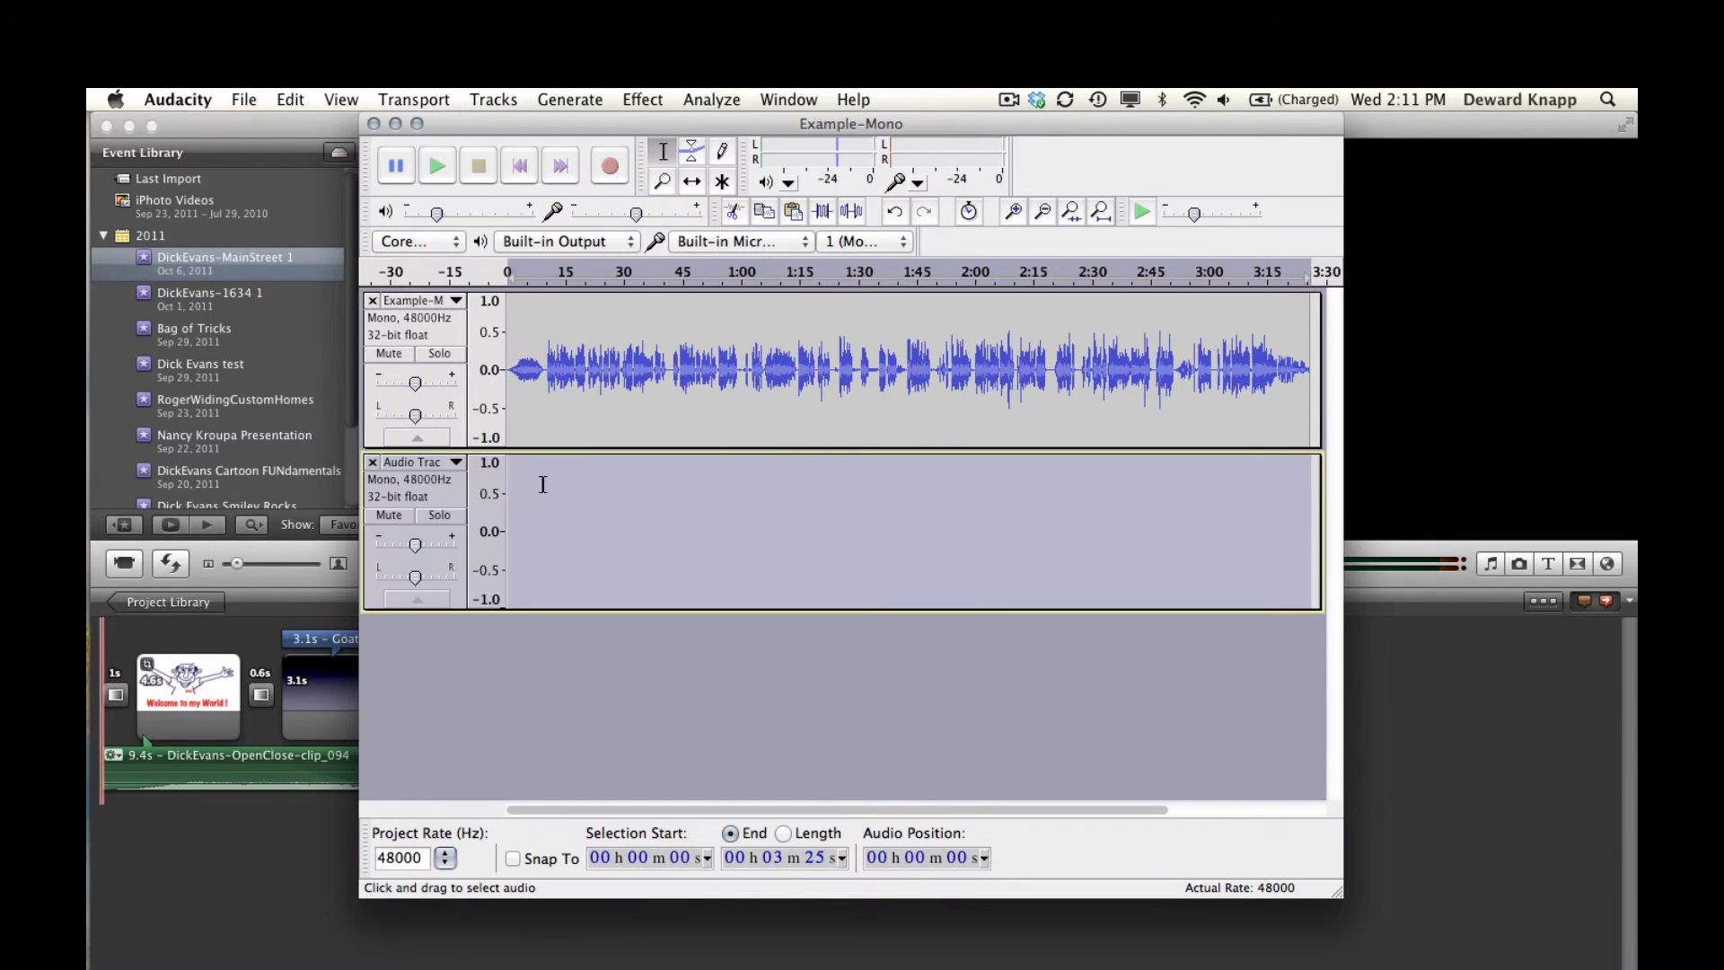
key(super)
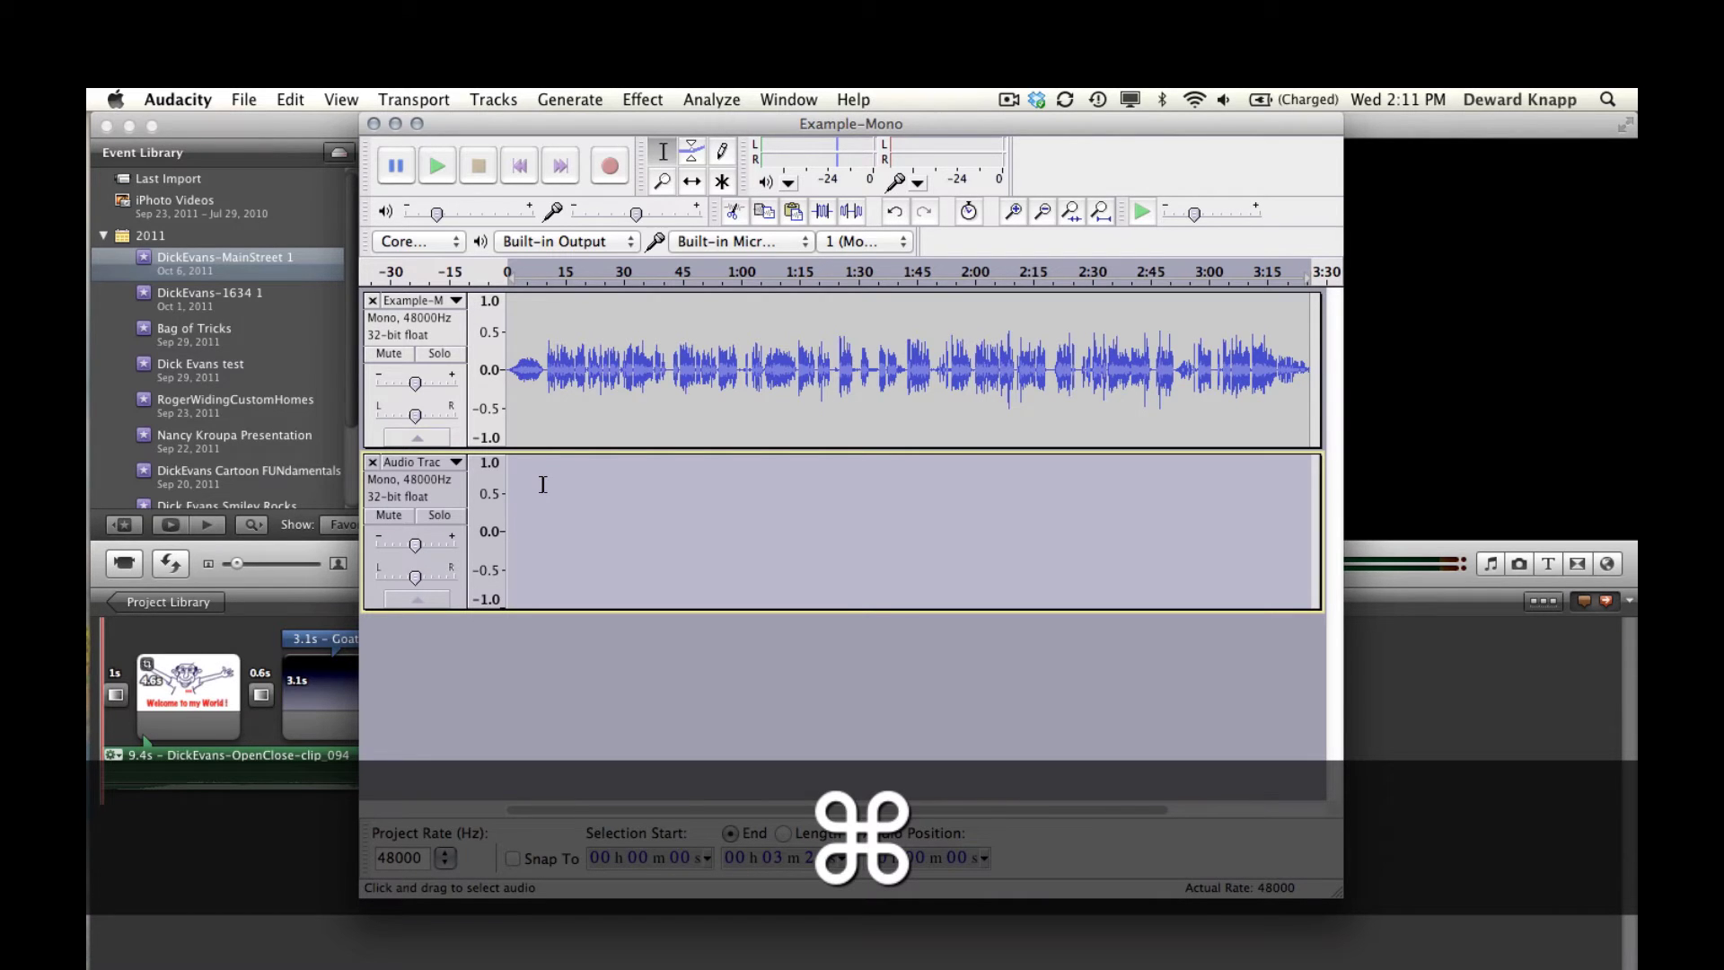
key(super+v)
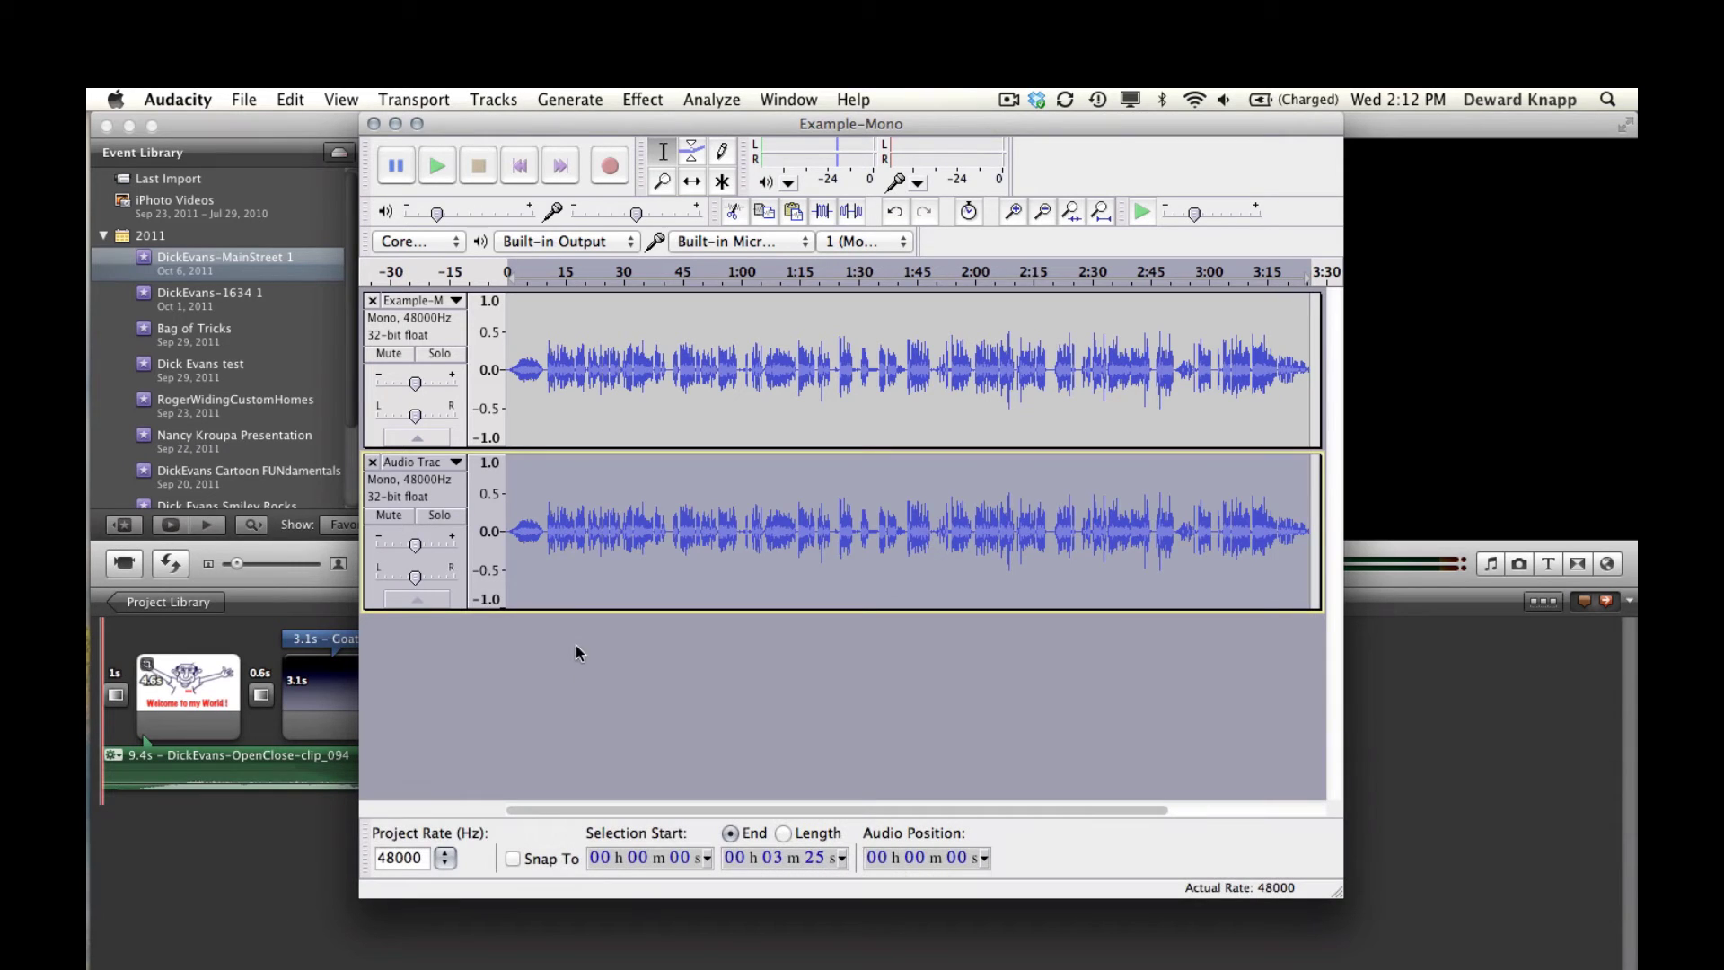
click(577, 646)
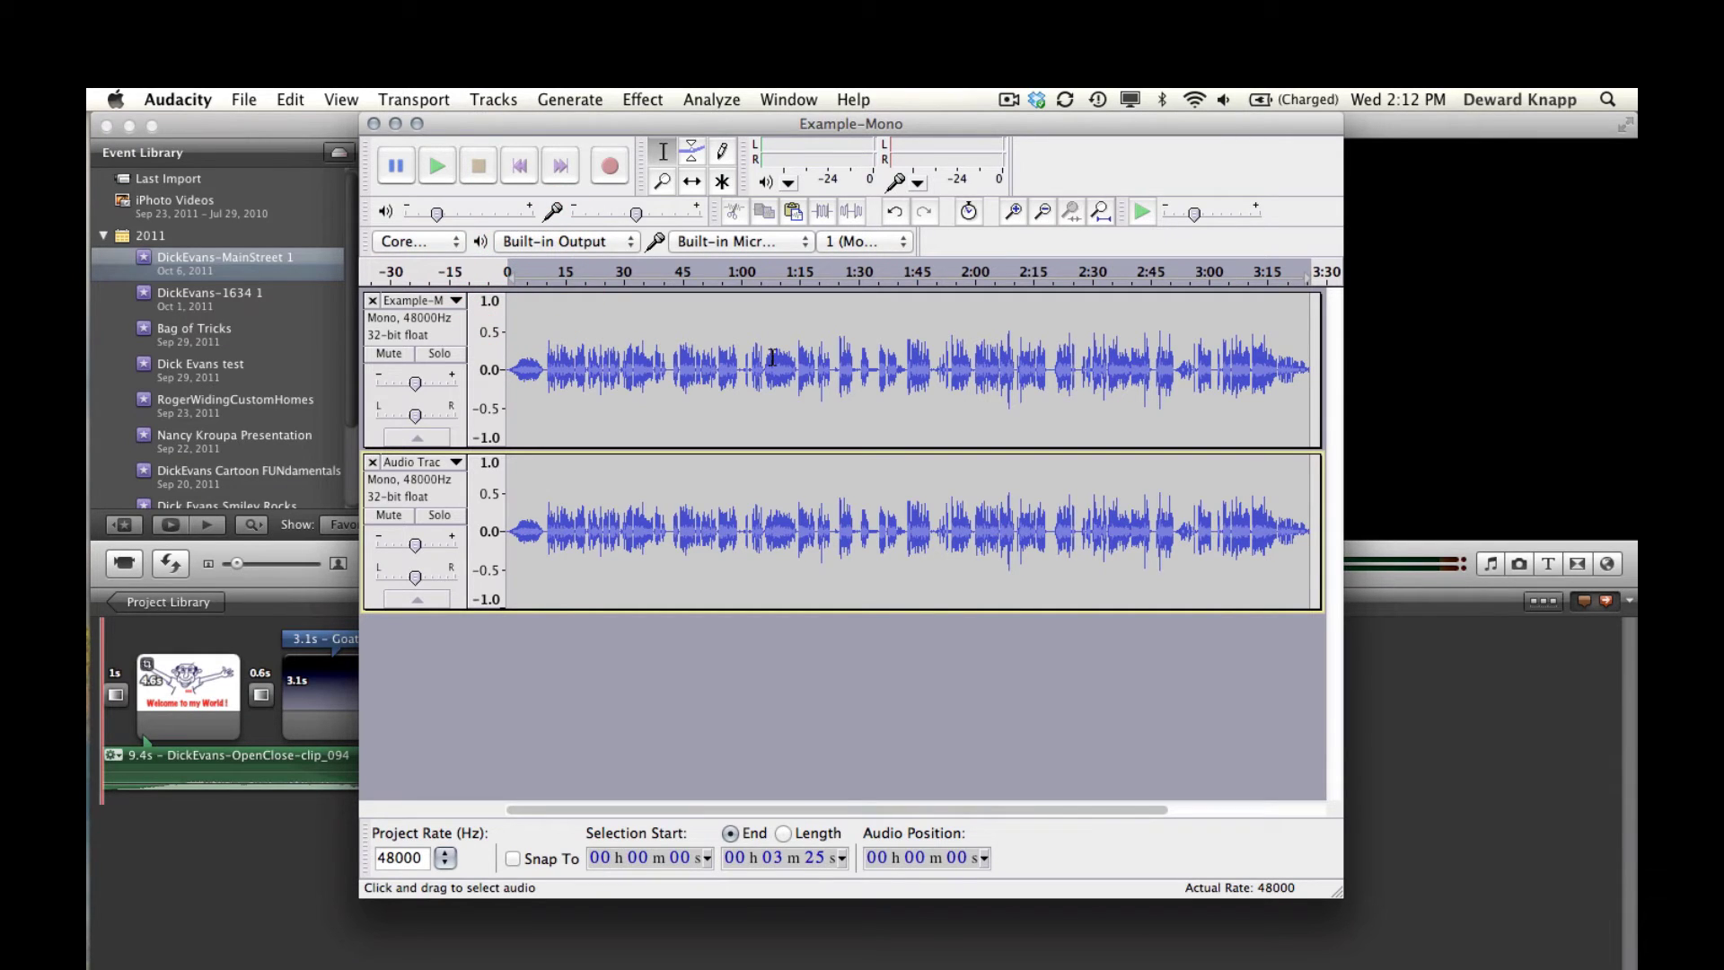
Step: Play back the tracks, then set the top track to Left Channel and the second to Right Channel
key(space)
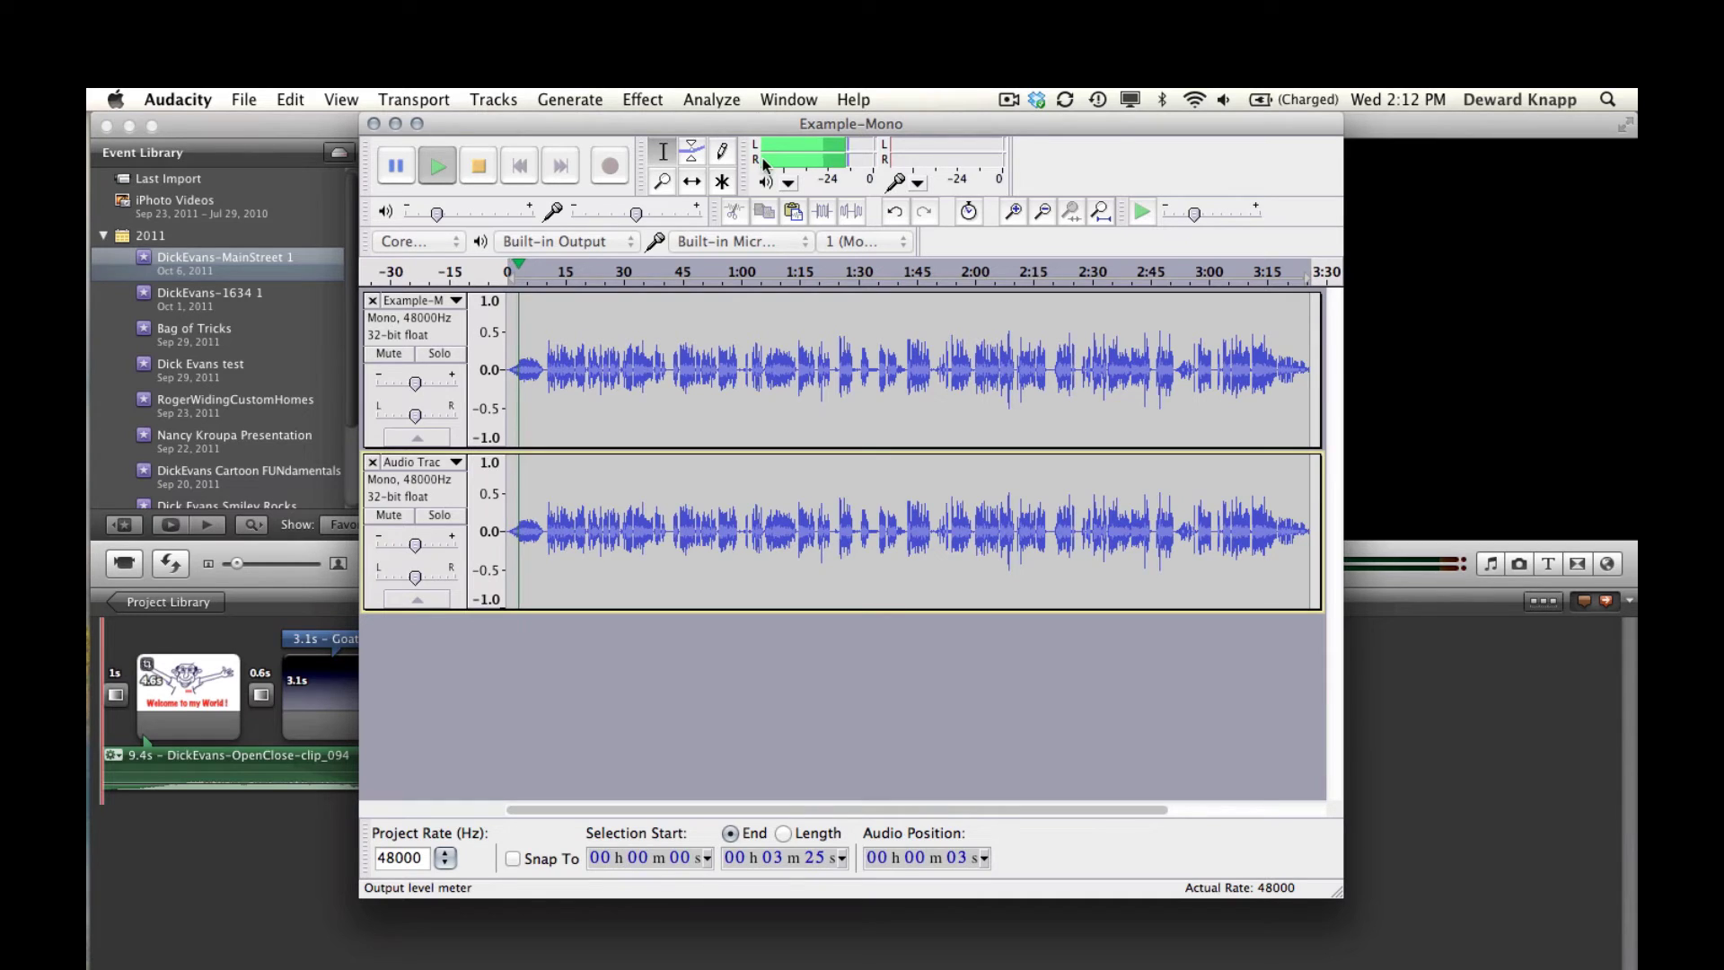
key(space)
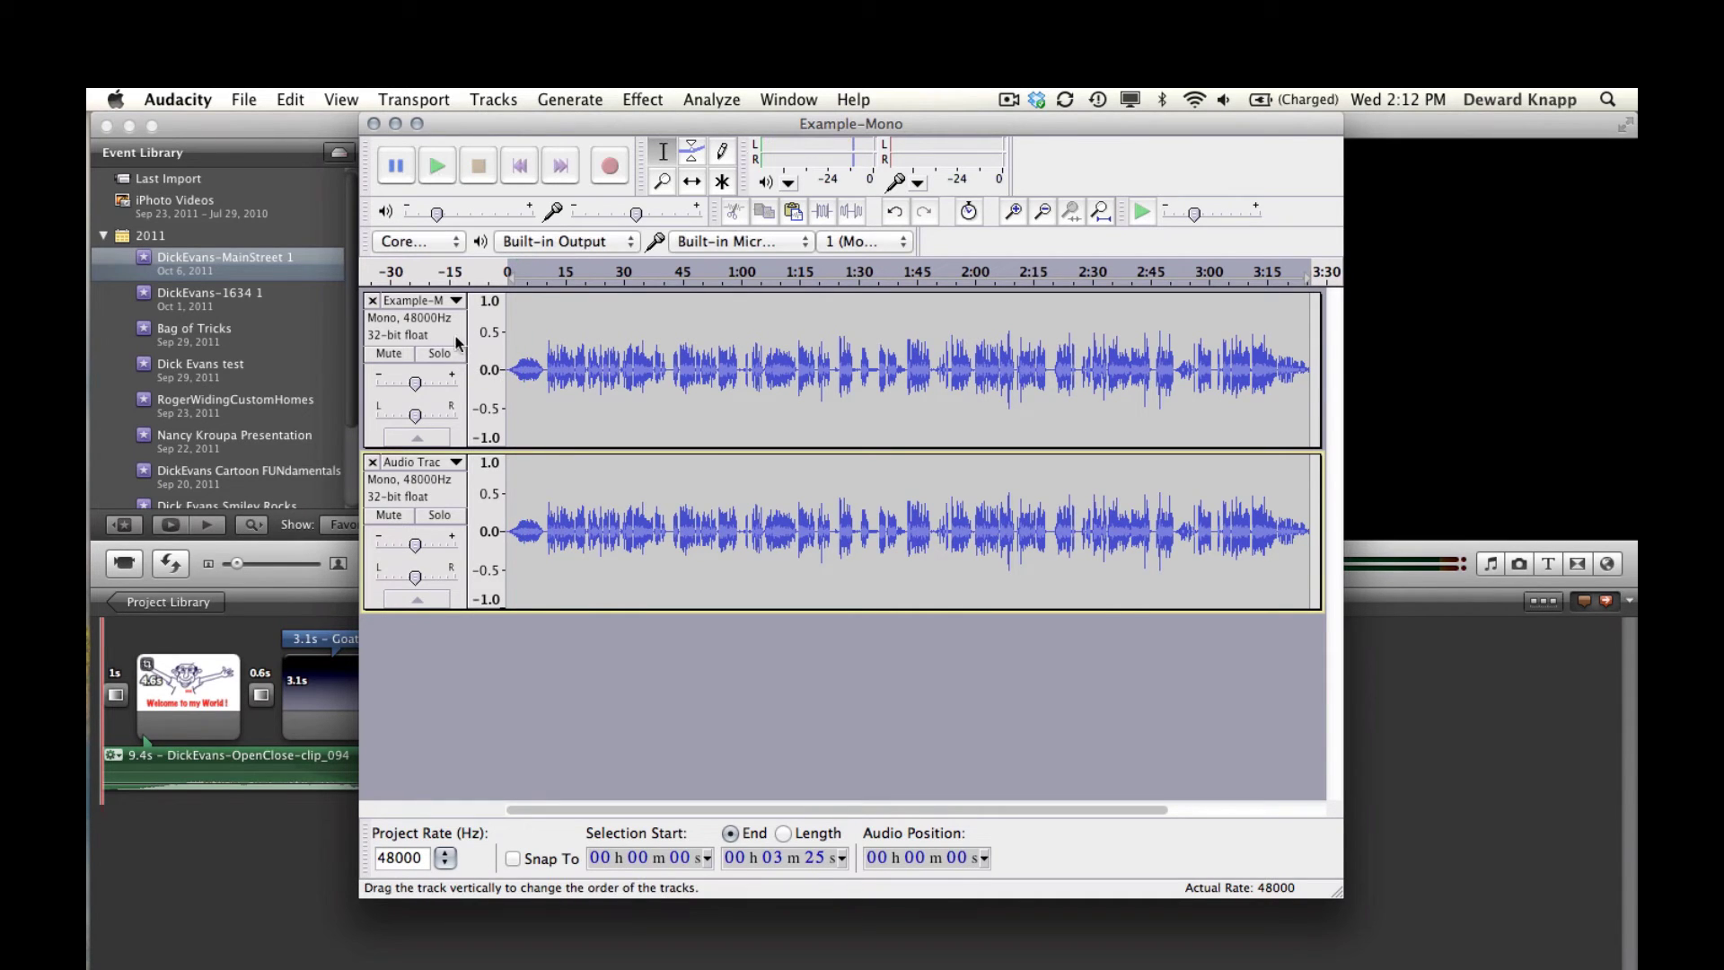
click(452, 302)
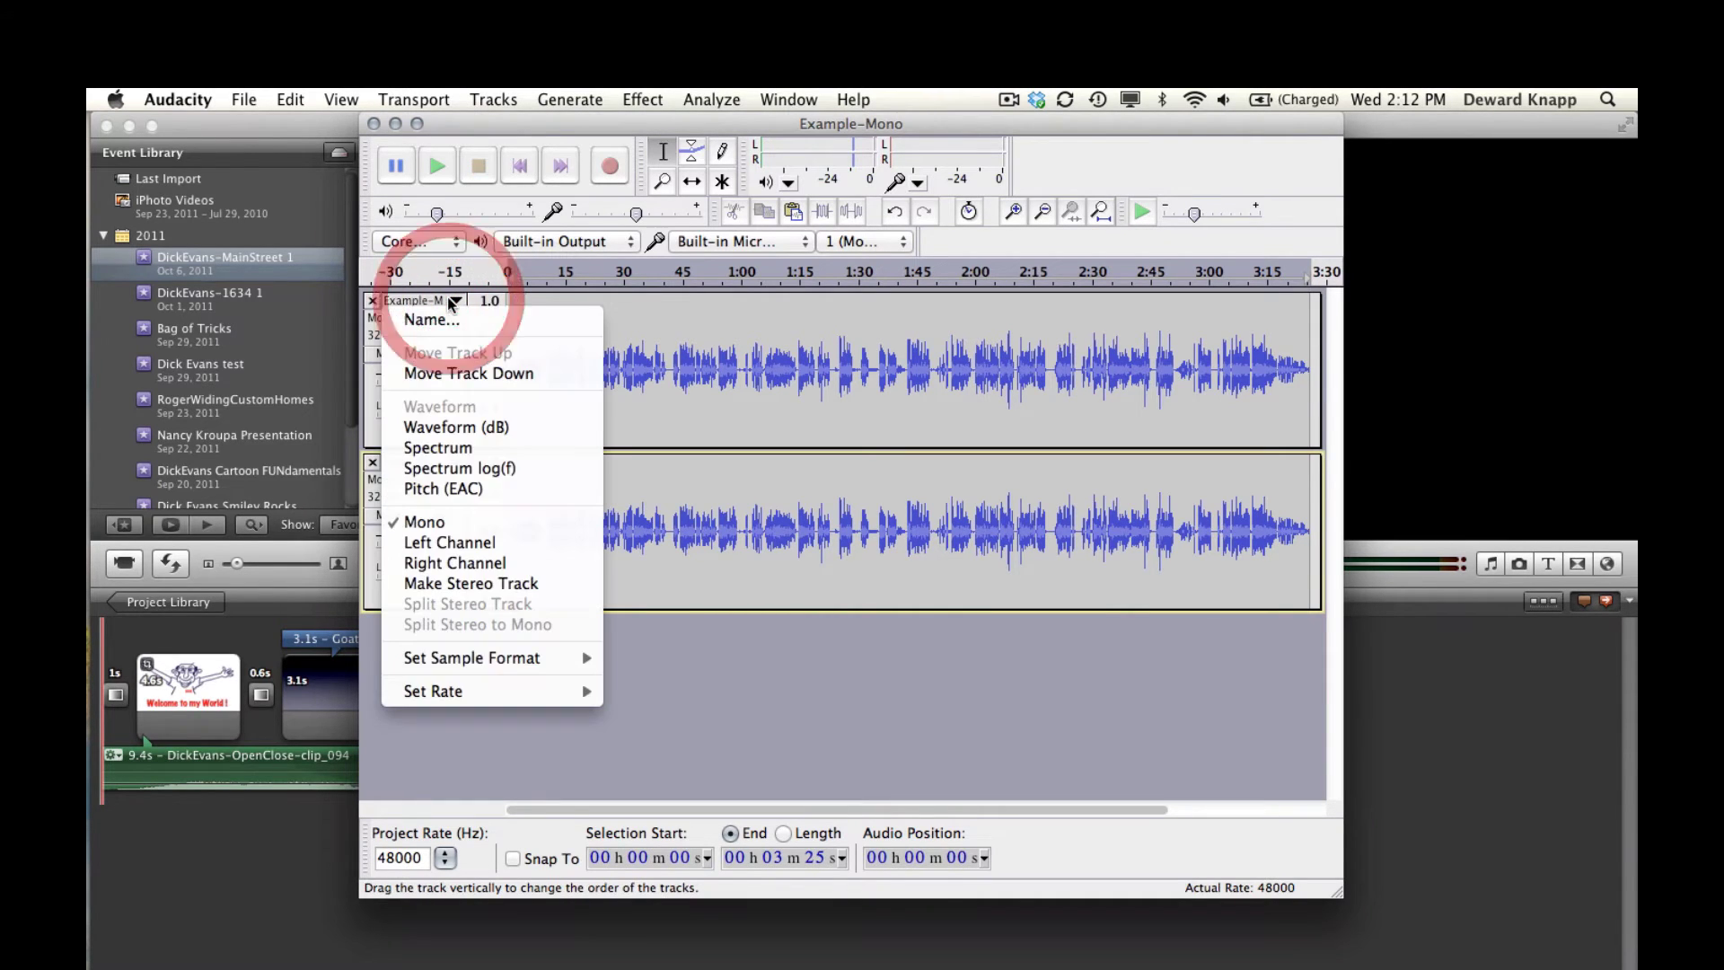
click(429, 542)
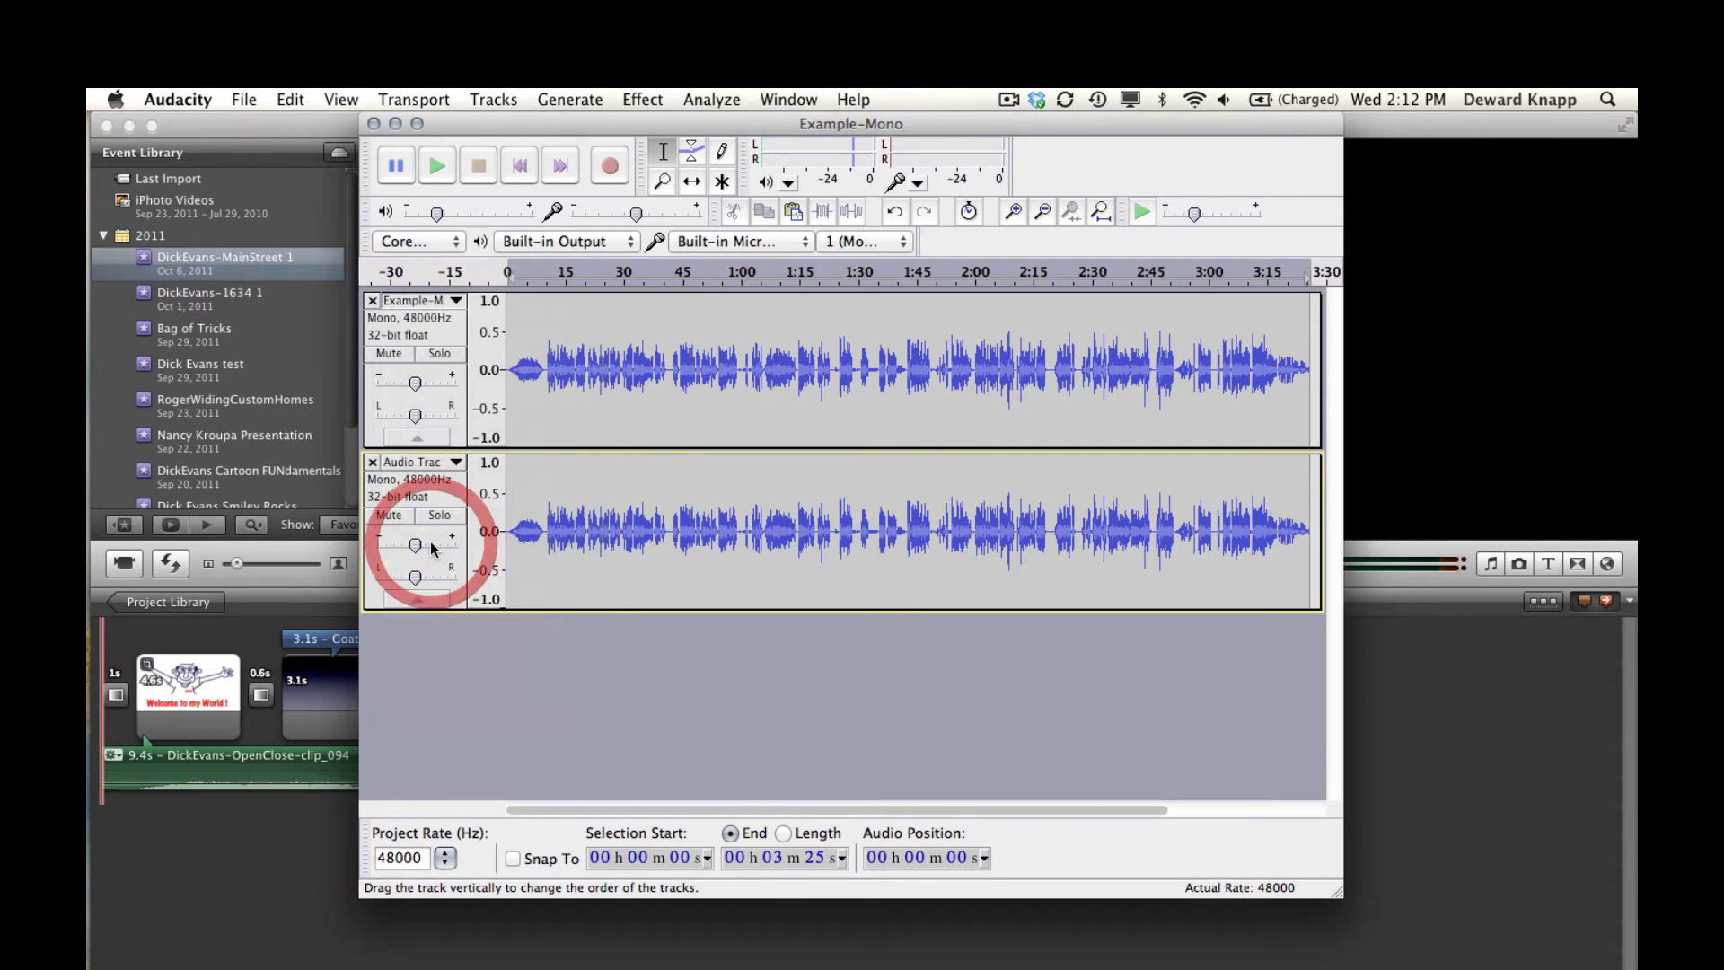
click(456, 462)
click(441, 724)
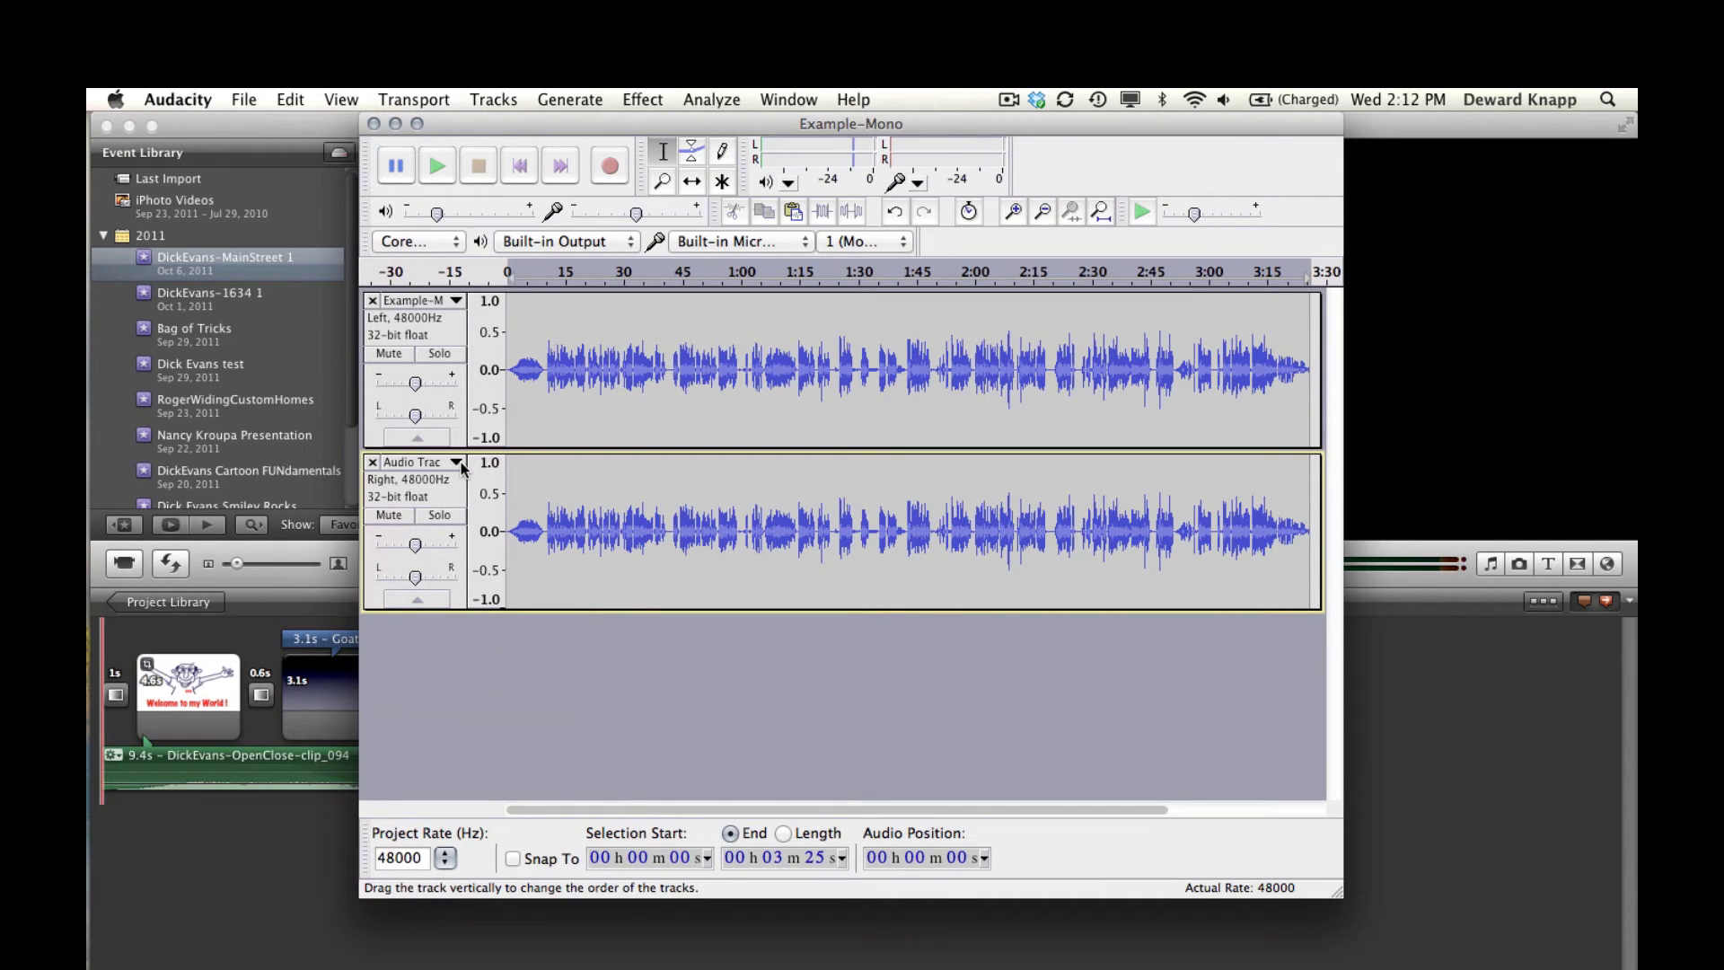
Step: Export both tracks as the AIFF 'Example-Mono2Stereo' into Mono-to-Stereo, leaving metadata blank
click(240, 97)
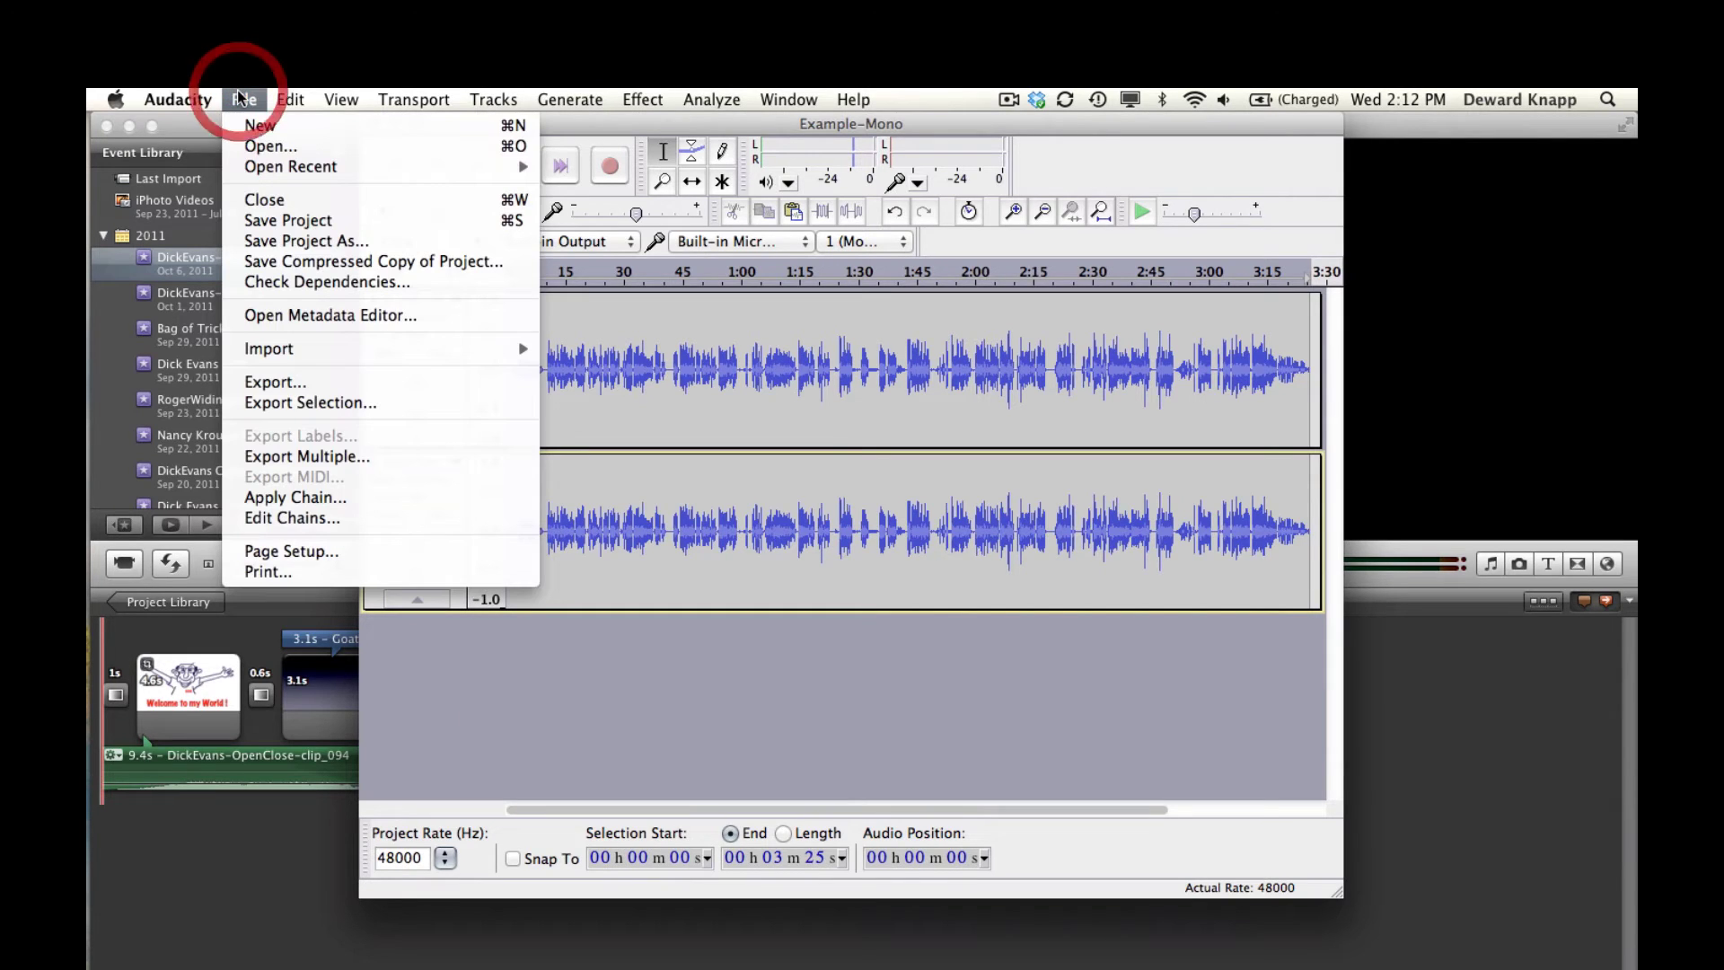
click(267, 382)
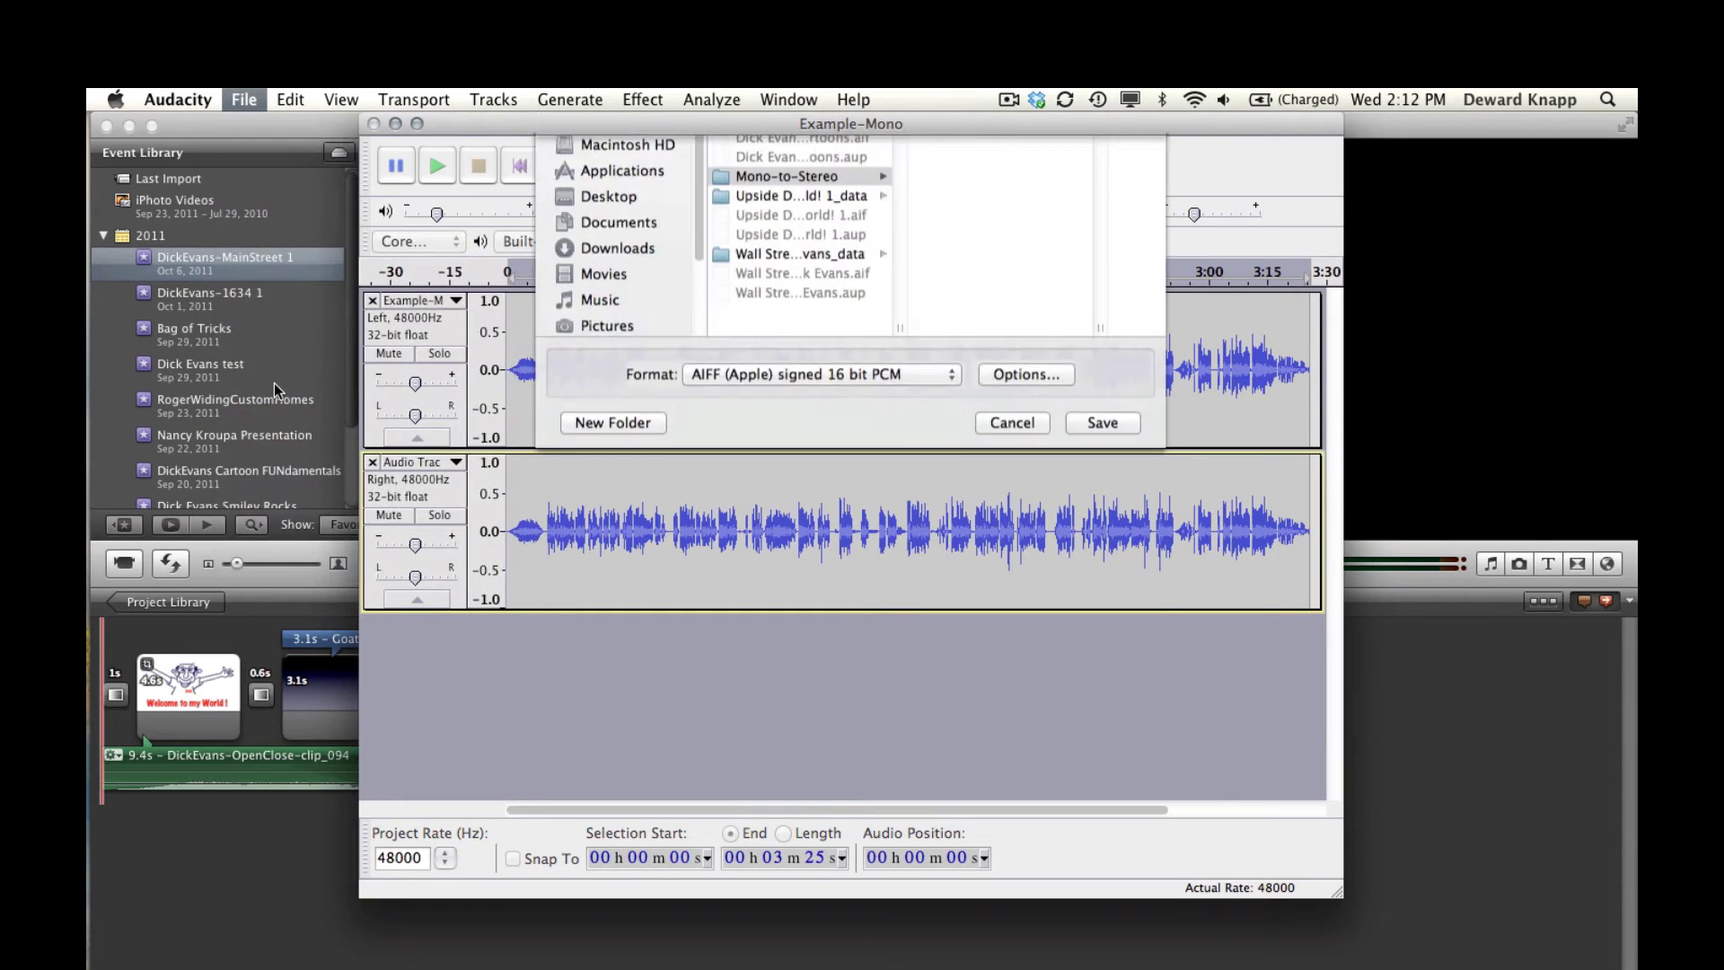
key(Right)
text(2Stereo)
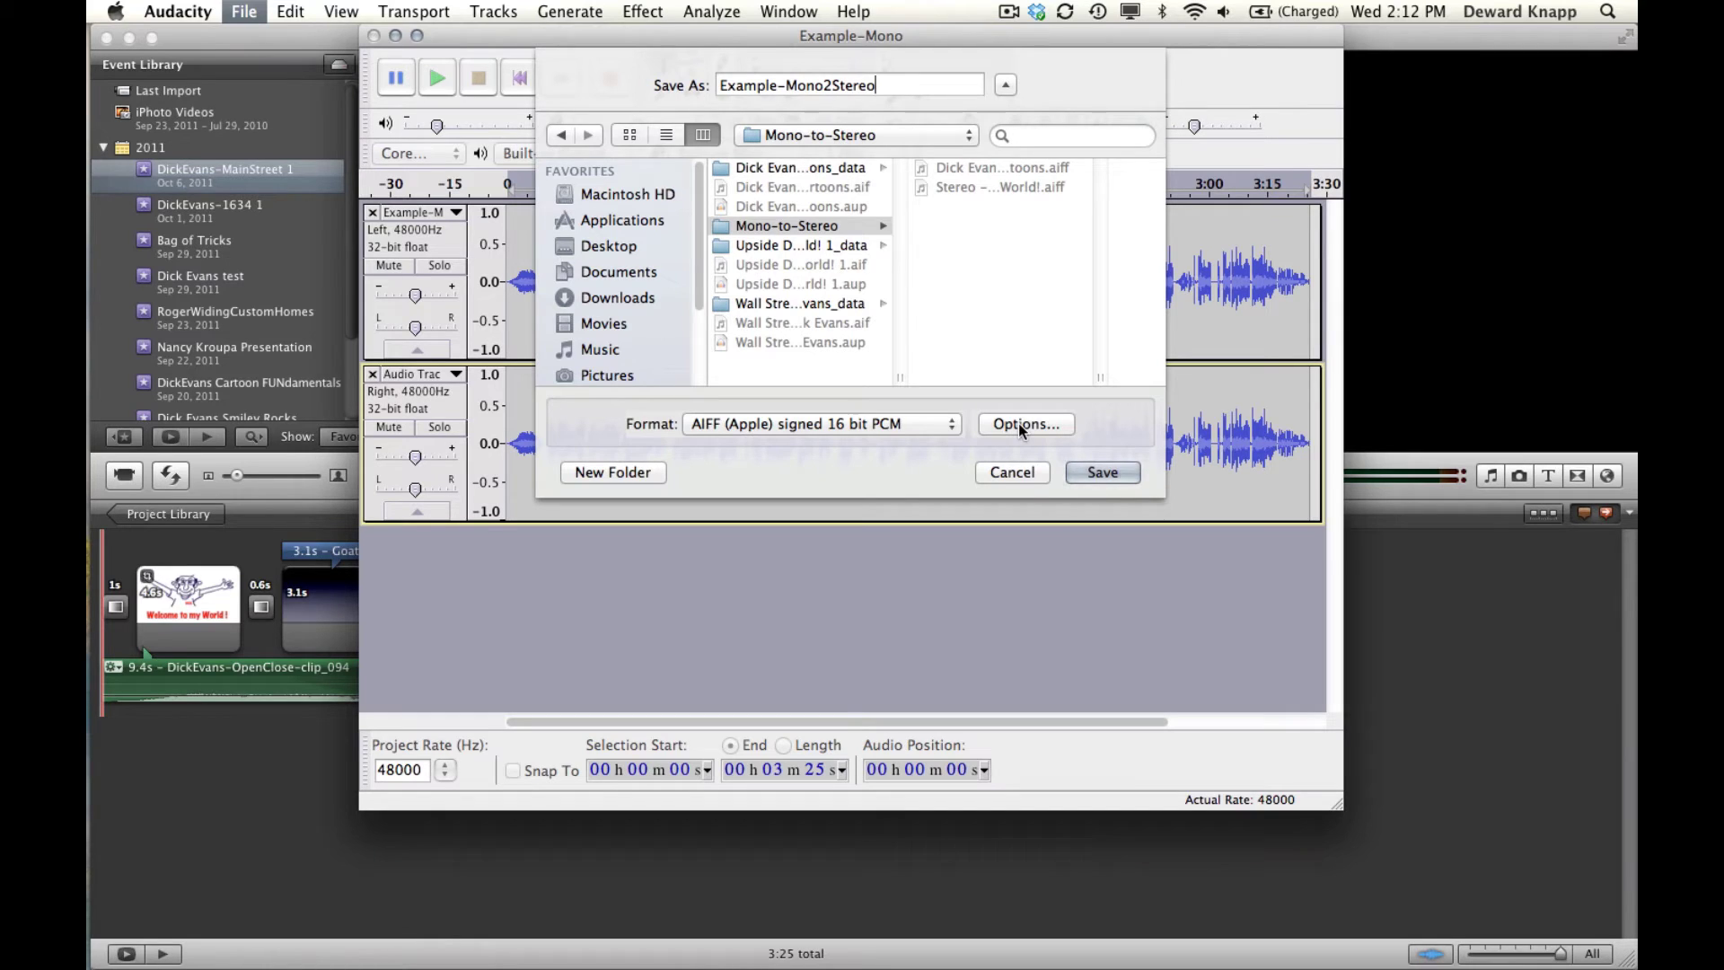
click(967, 286)
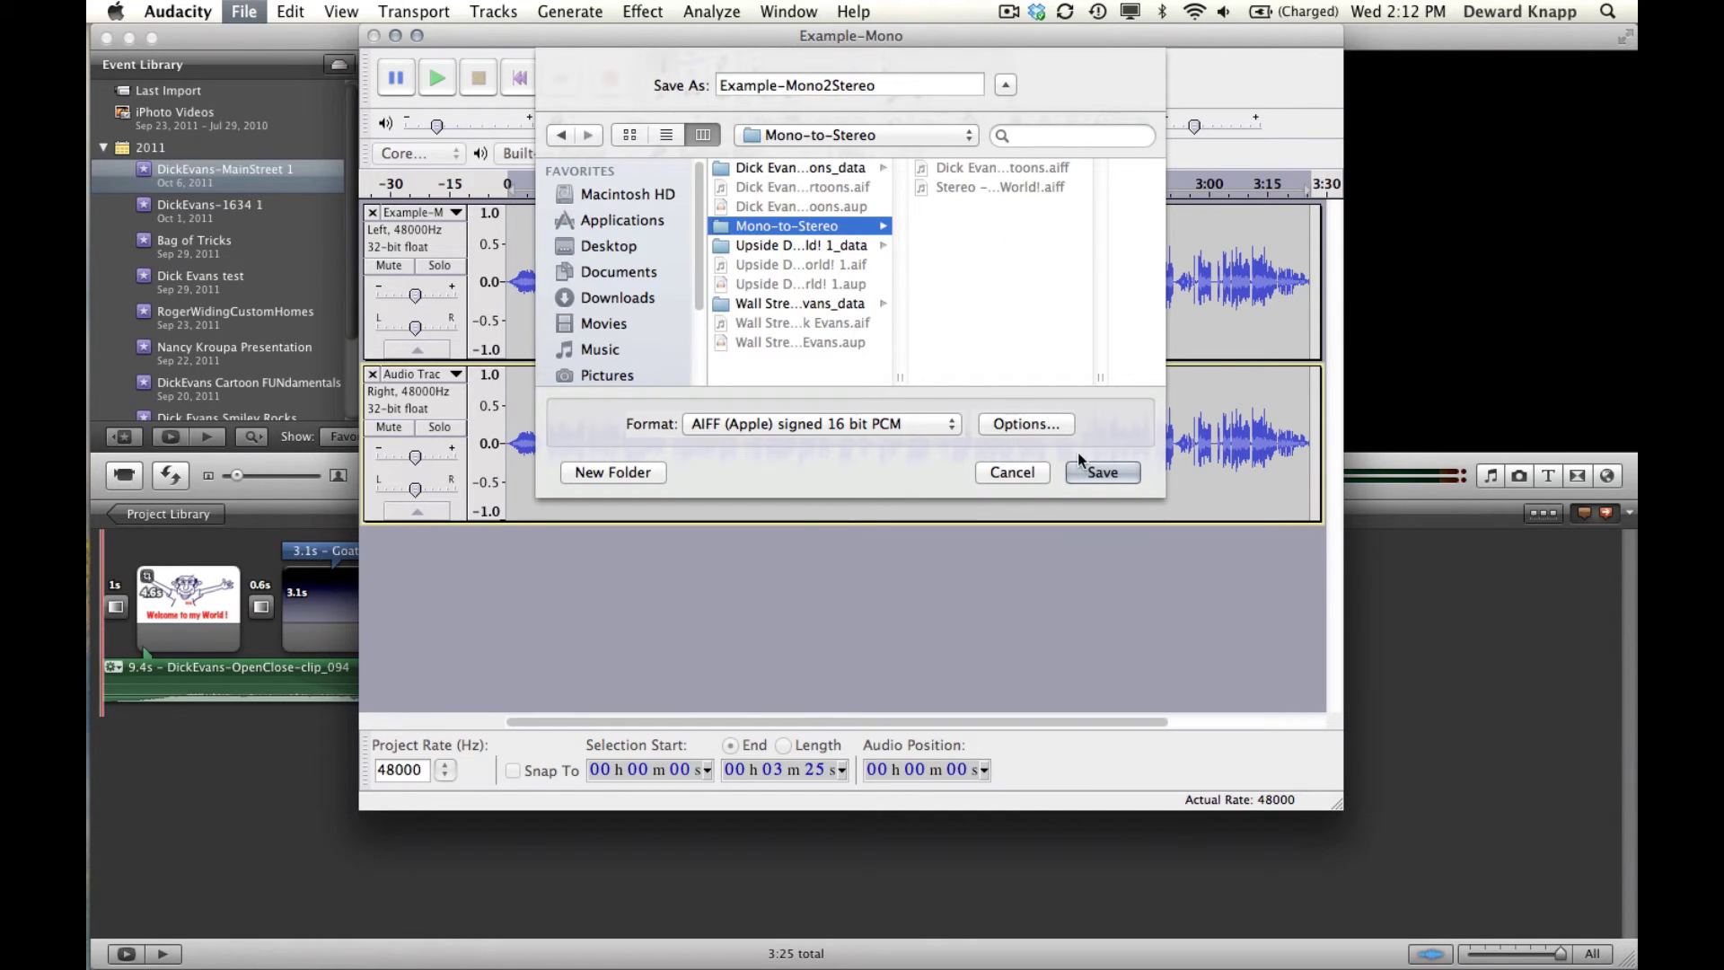
click(1100, 472)
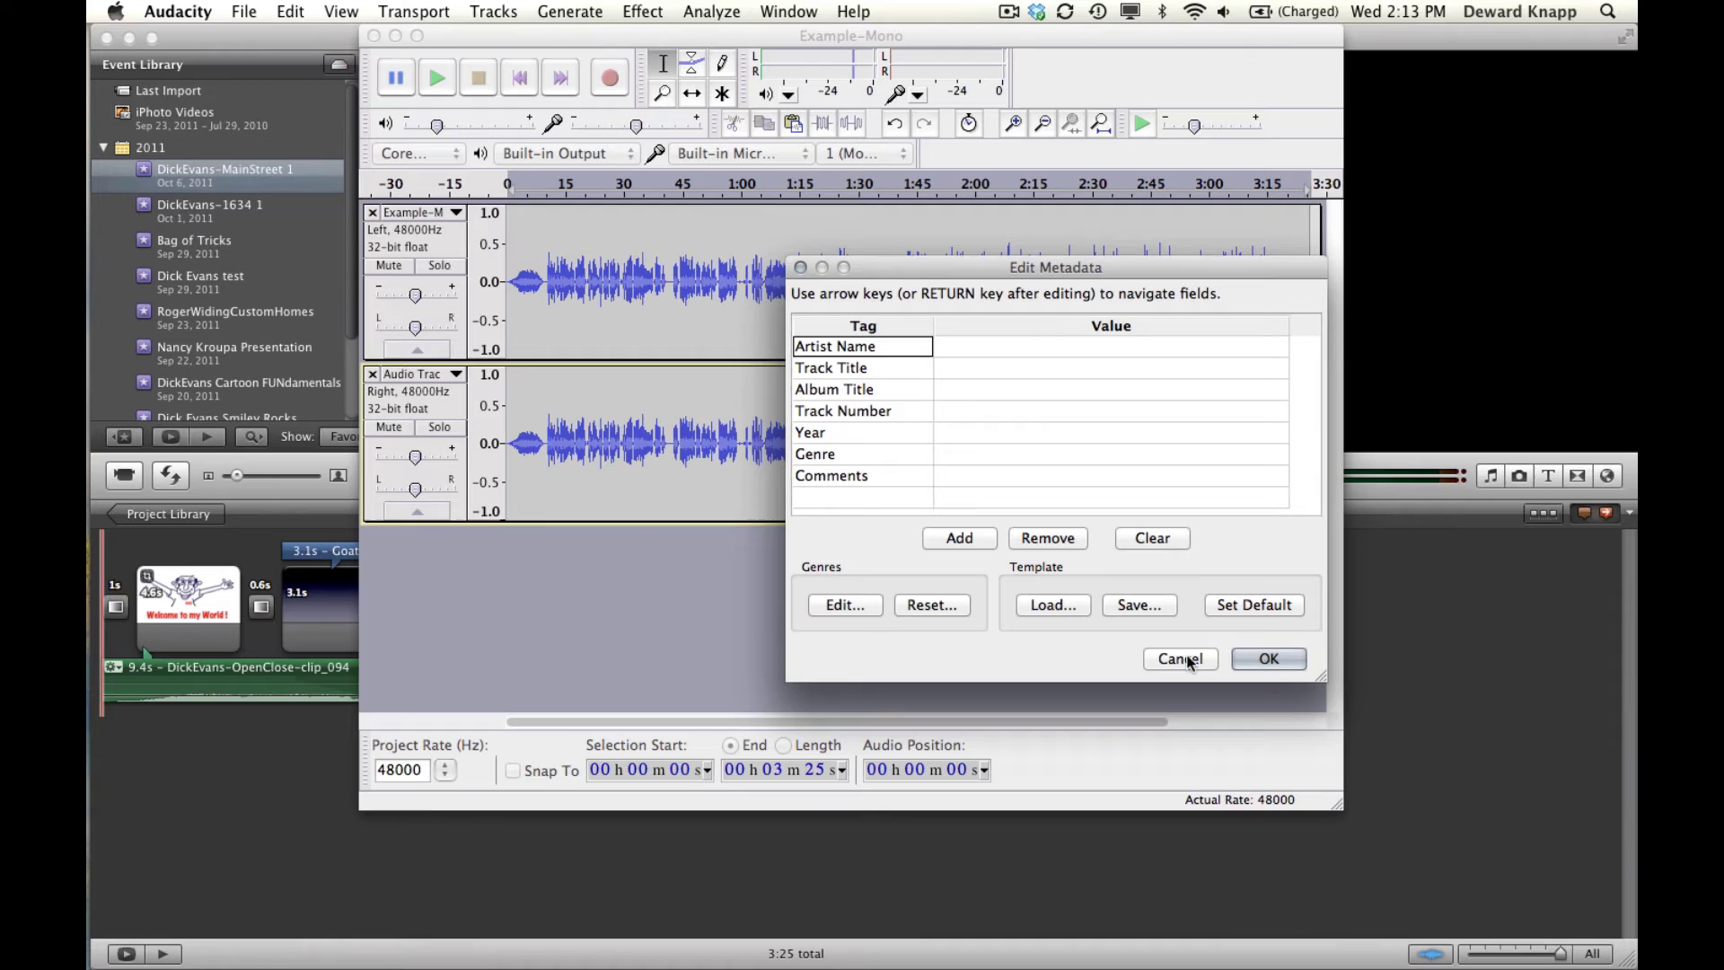
click(1262, 664)
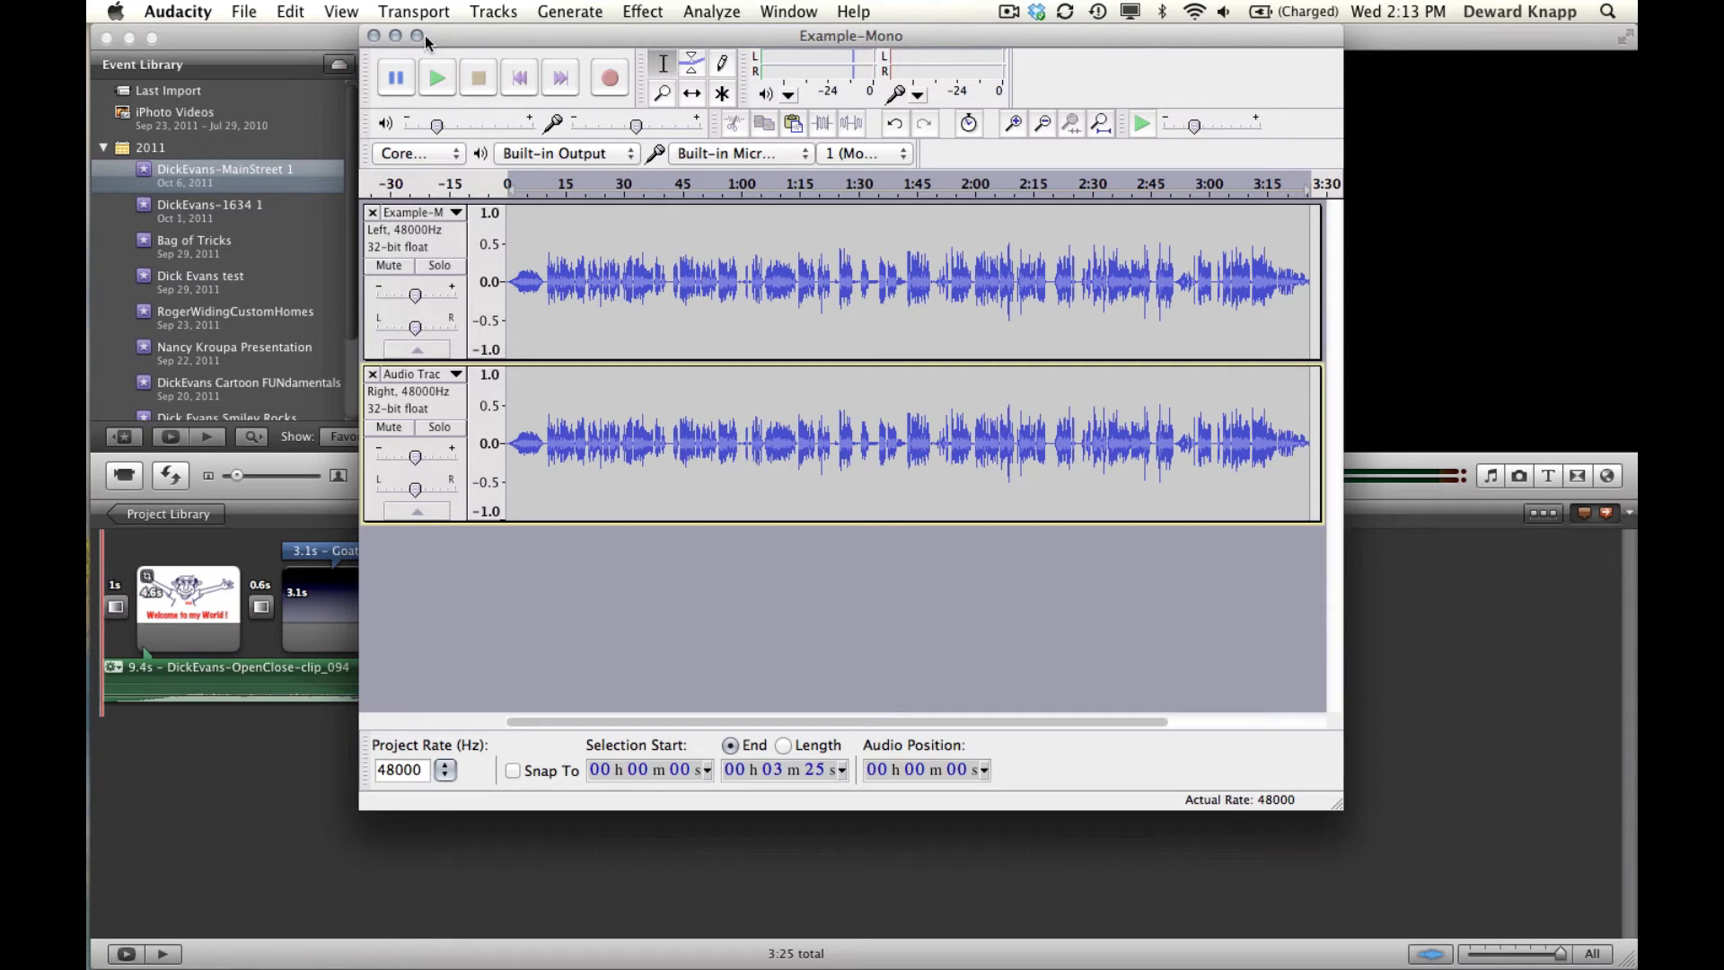
Step: Quit Audacity without saving, open iMovie's music browser, narrow its window and switch to Finder
click(373, 37)
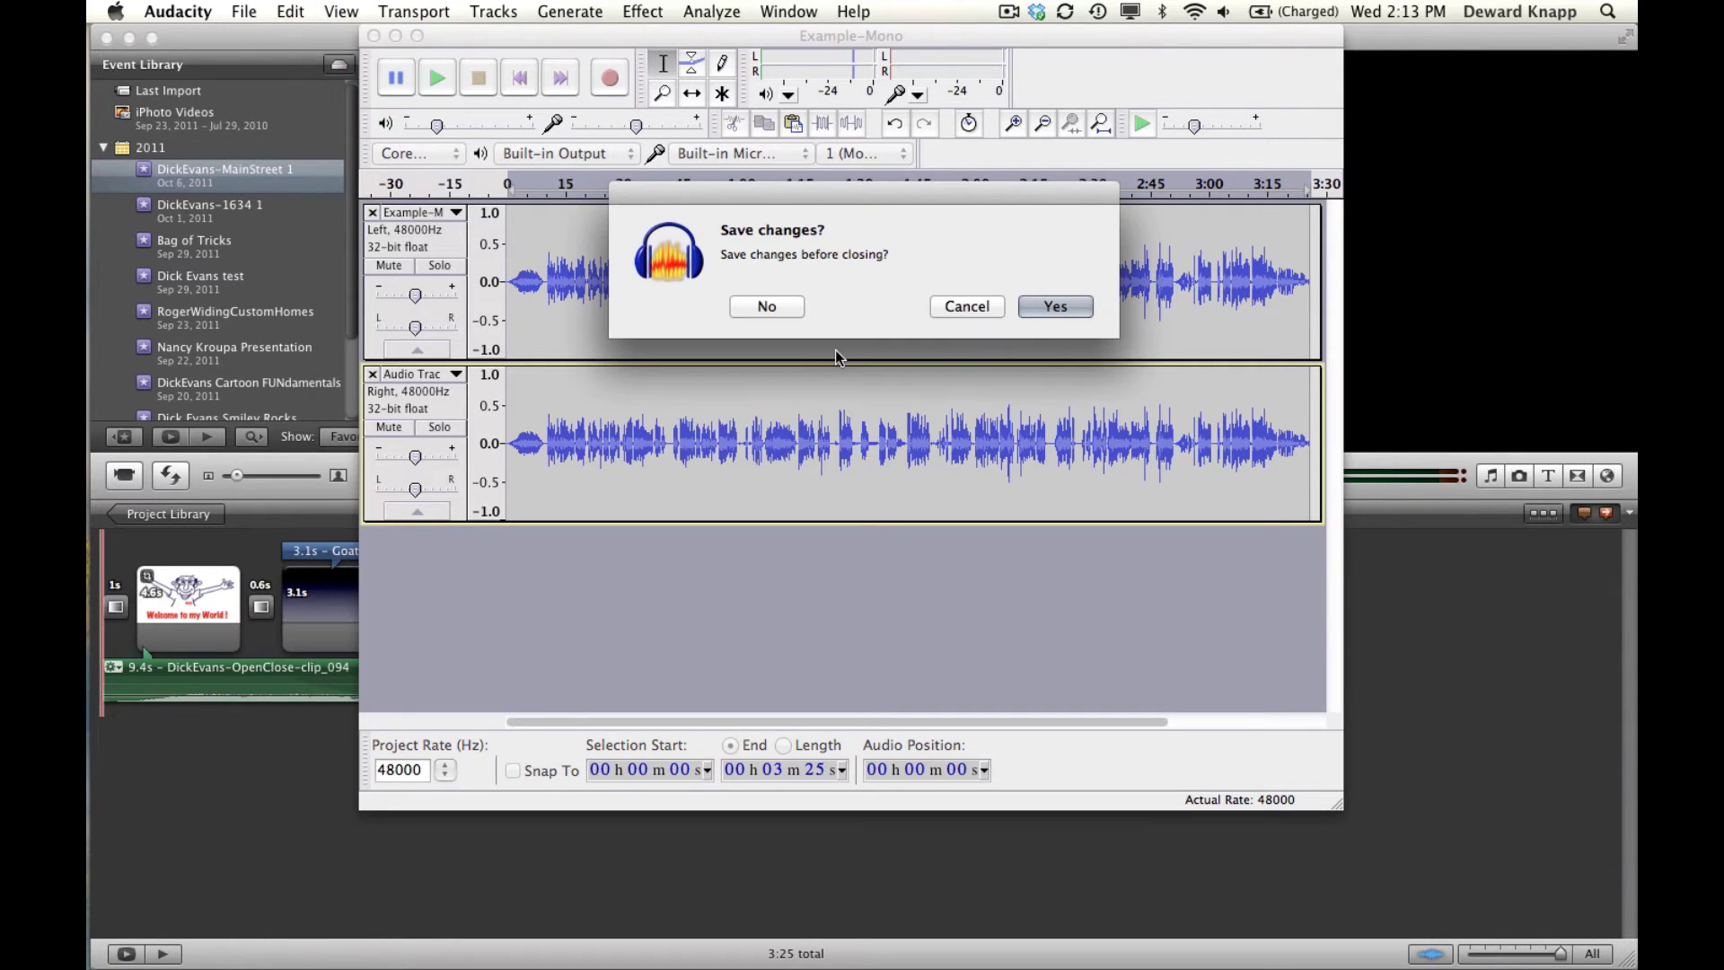
click(757, 307)
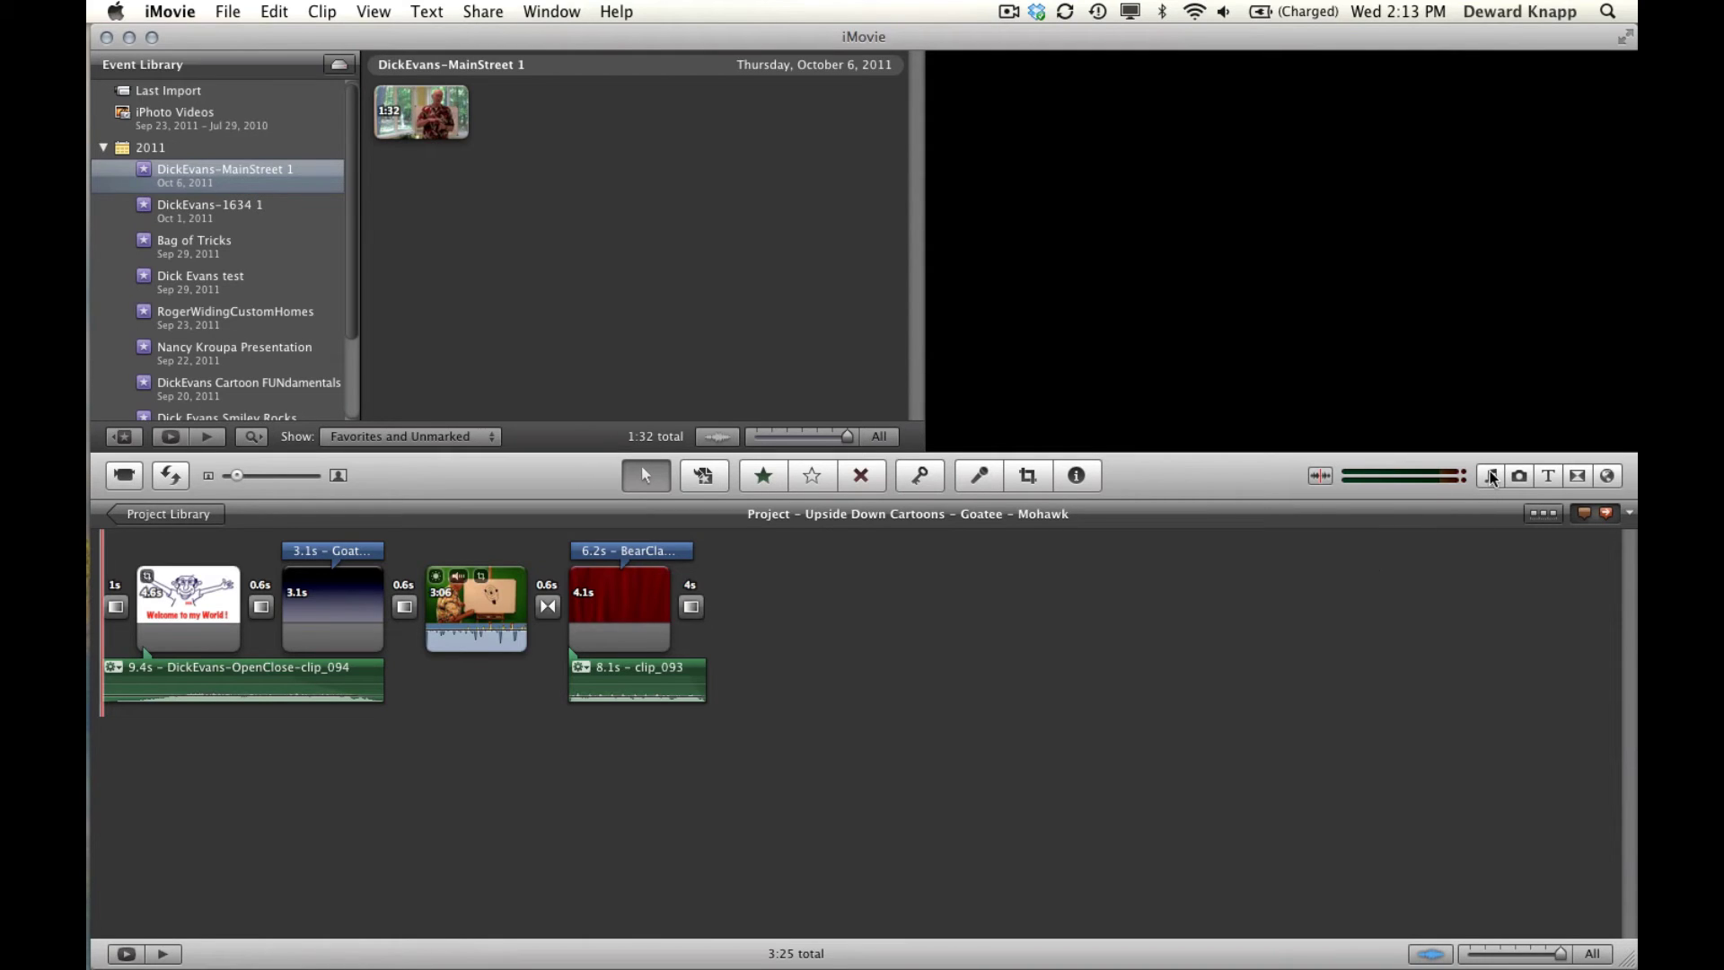
click(1490, 477)
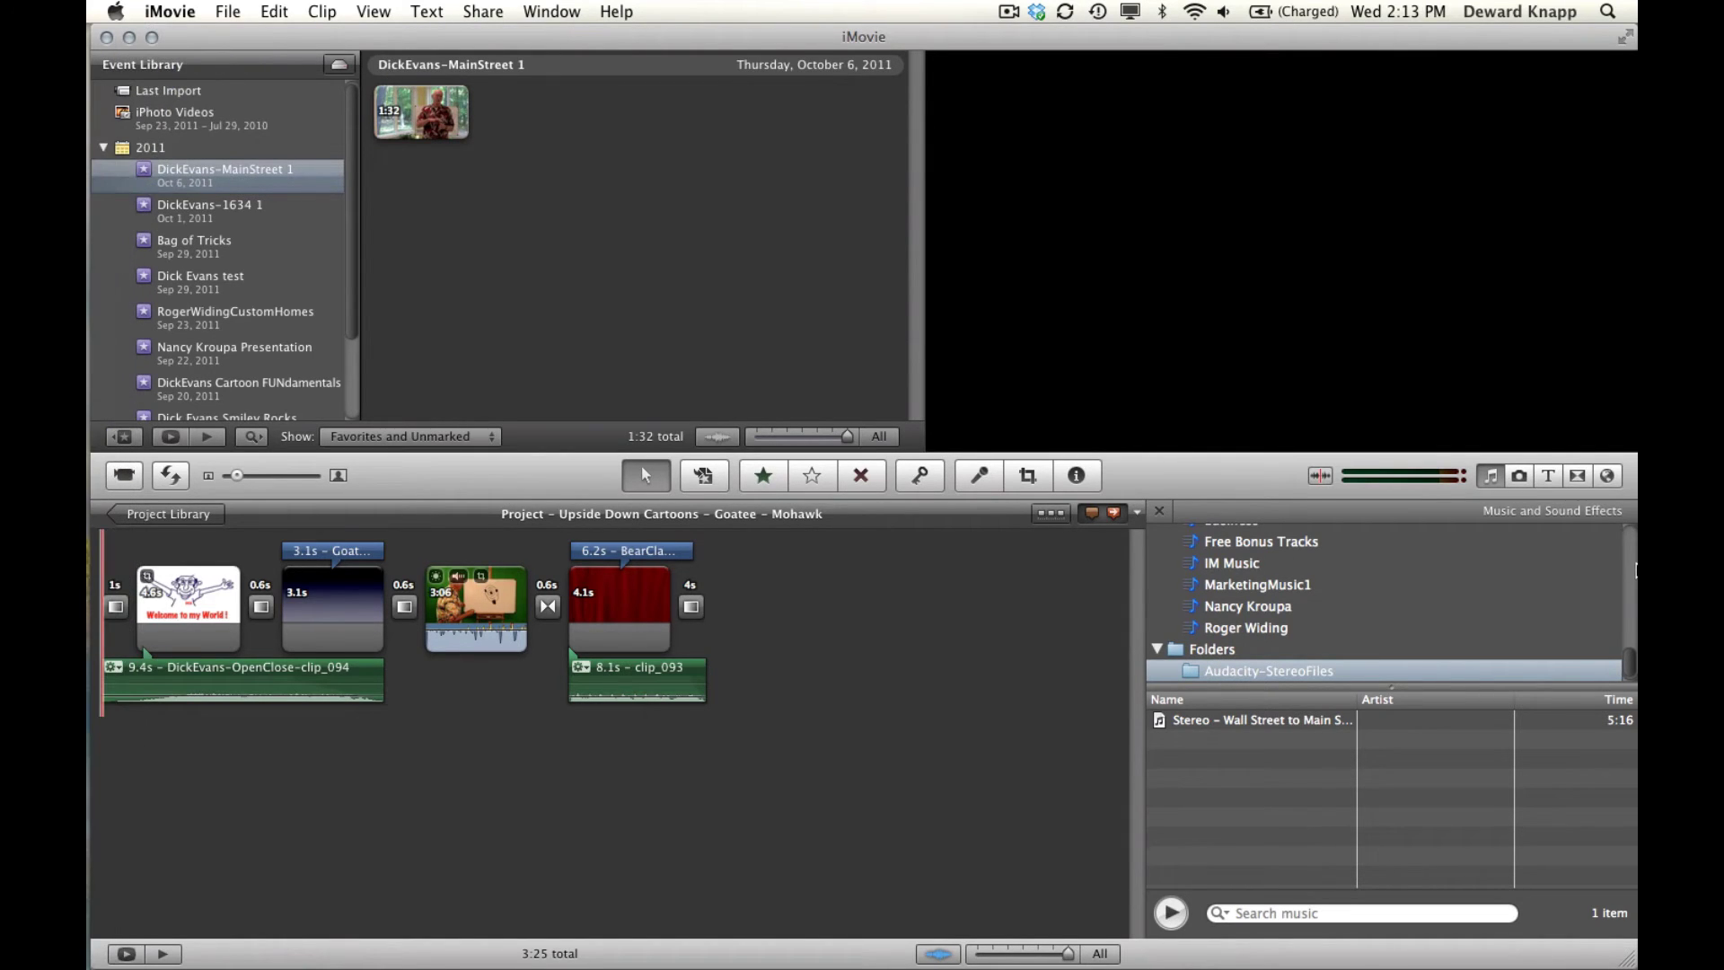
drag(1633, 954, 1383, 943)
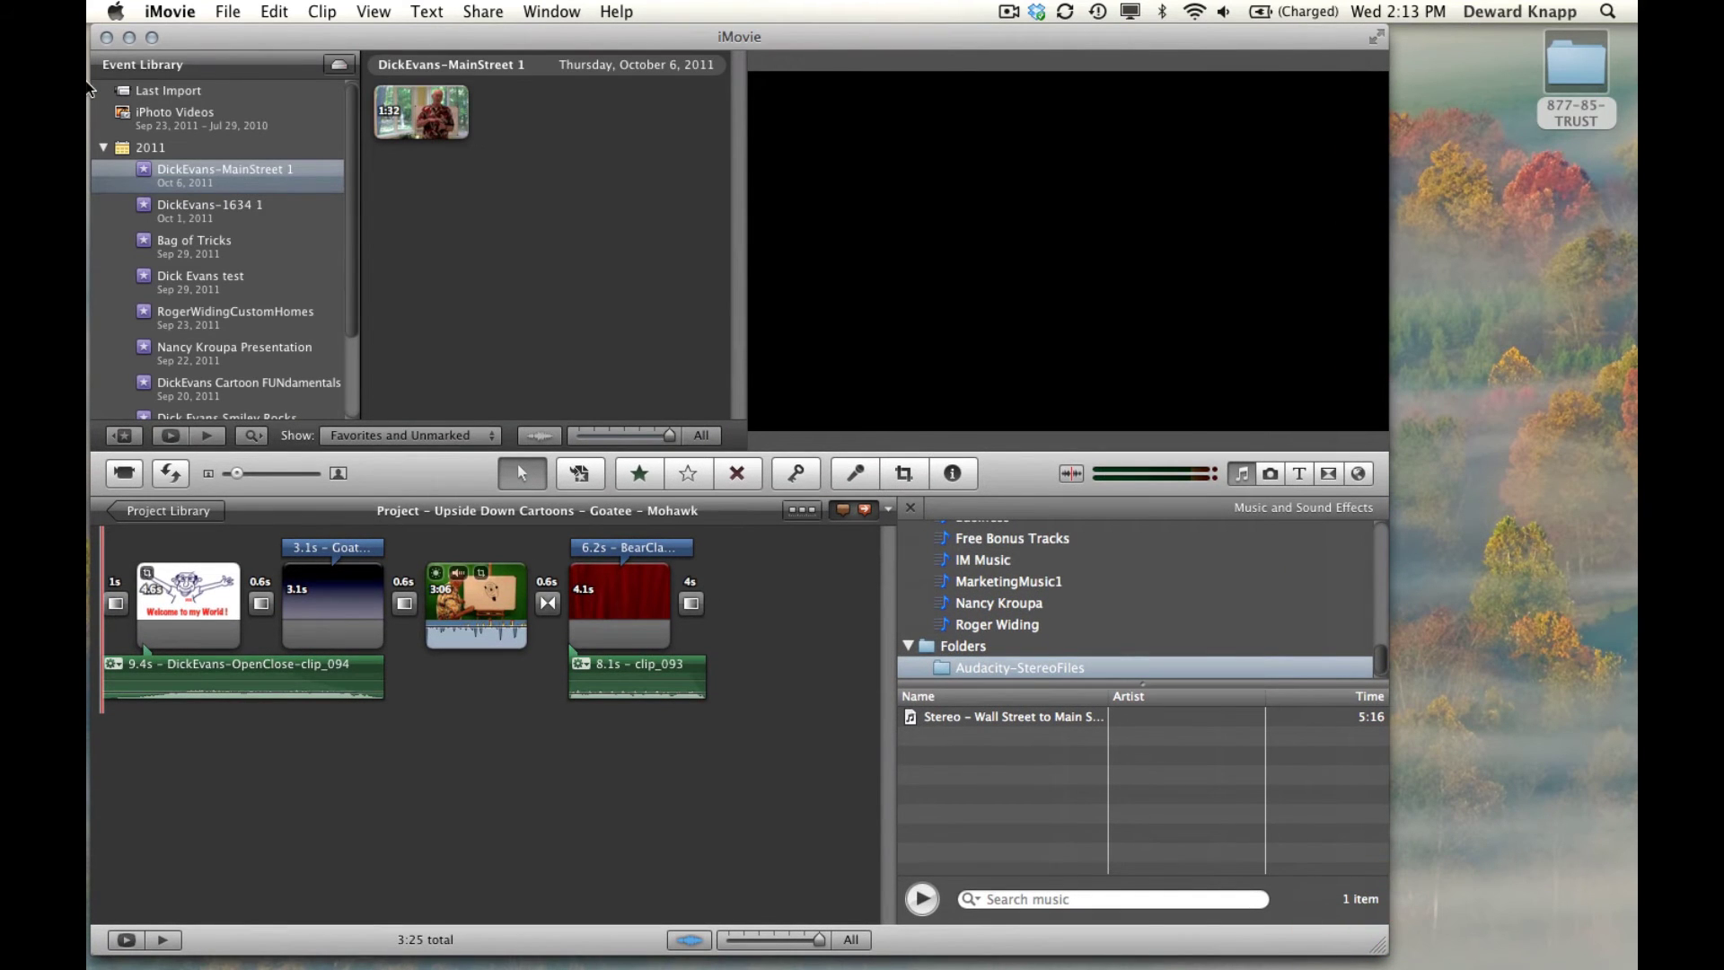
click(136, 122)
Step: Add the Mono-to-Stereo folder to iMovie's music Folders list, then close the Finder window
drag(661, 342, 1216, 70)
click(1158, 179)
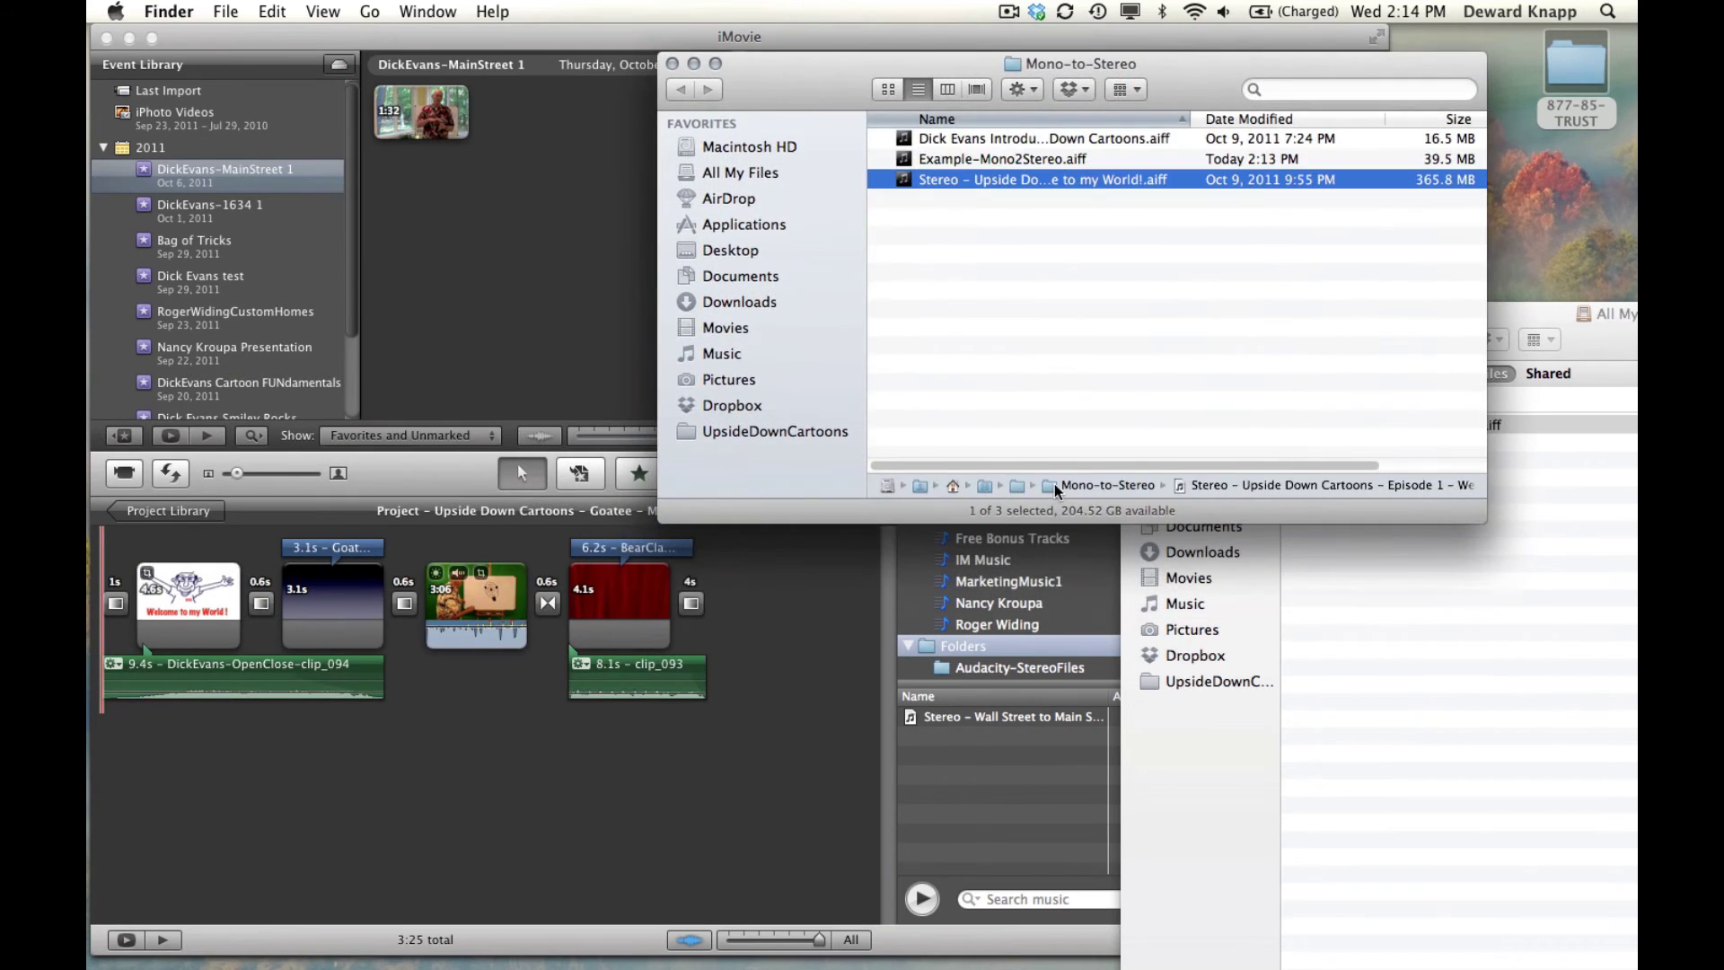
drag(1056, 489, 968, 669)
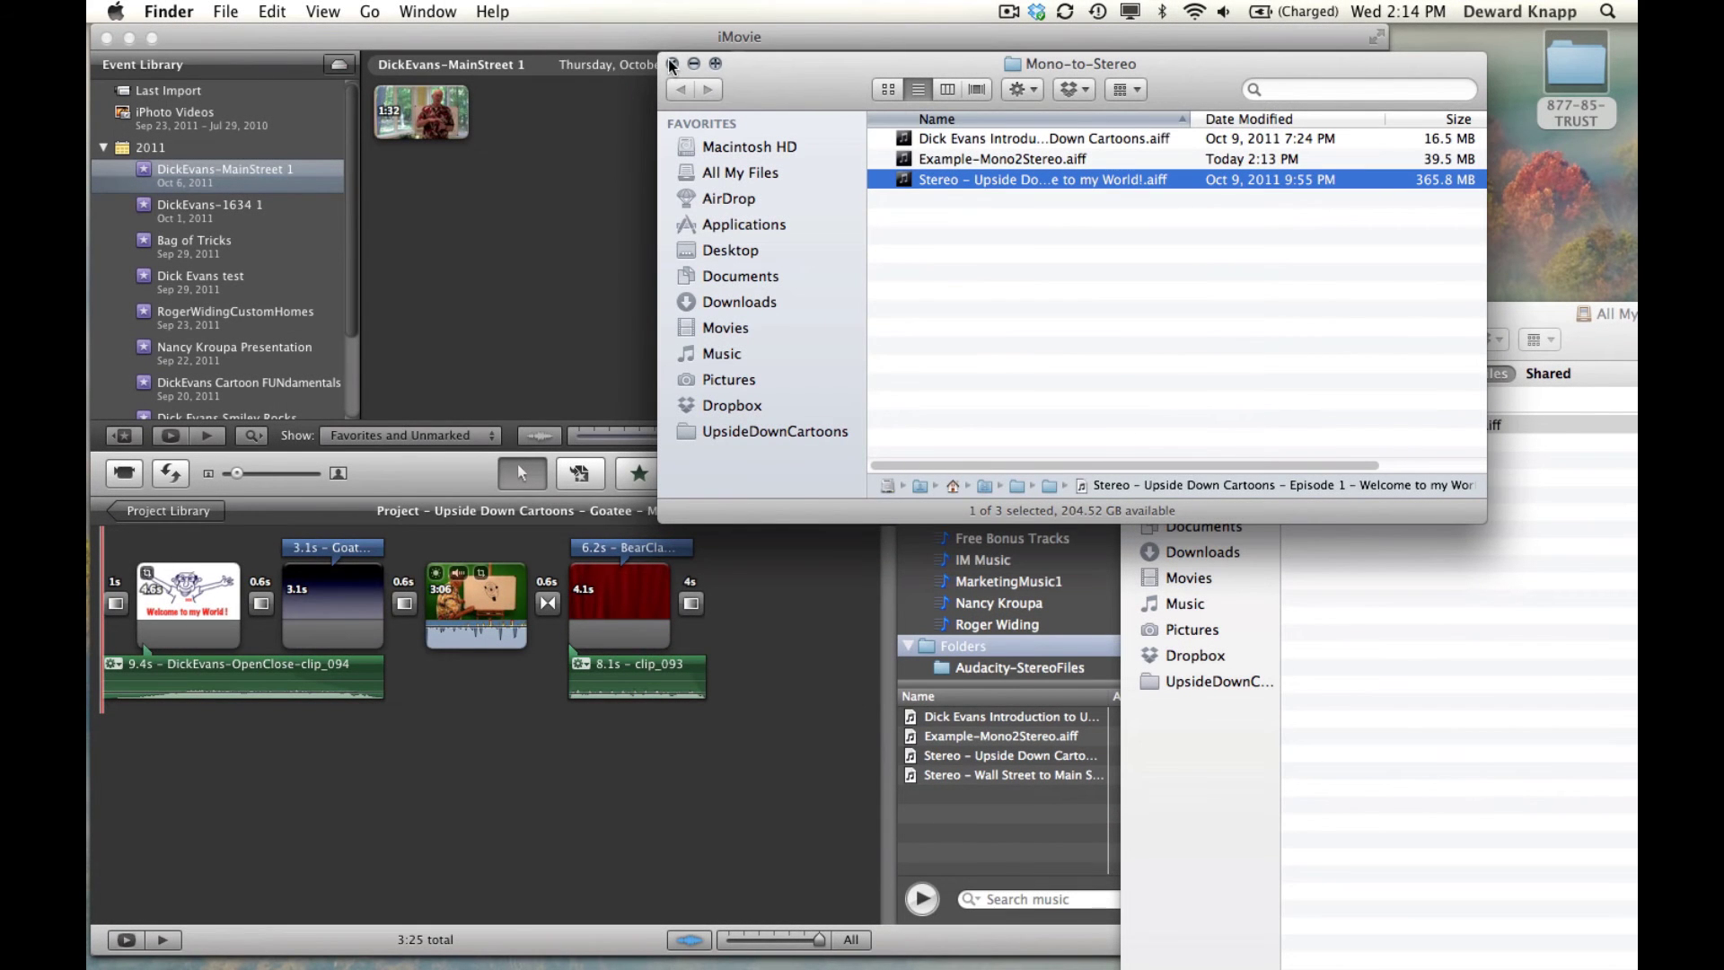
click(671, 64)
click(965, 804)
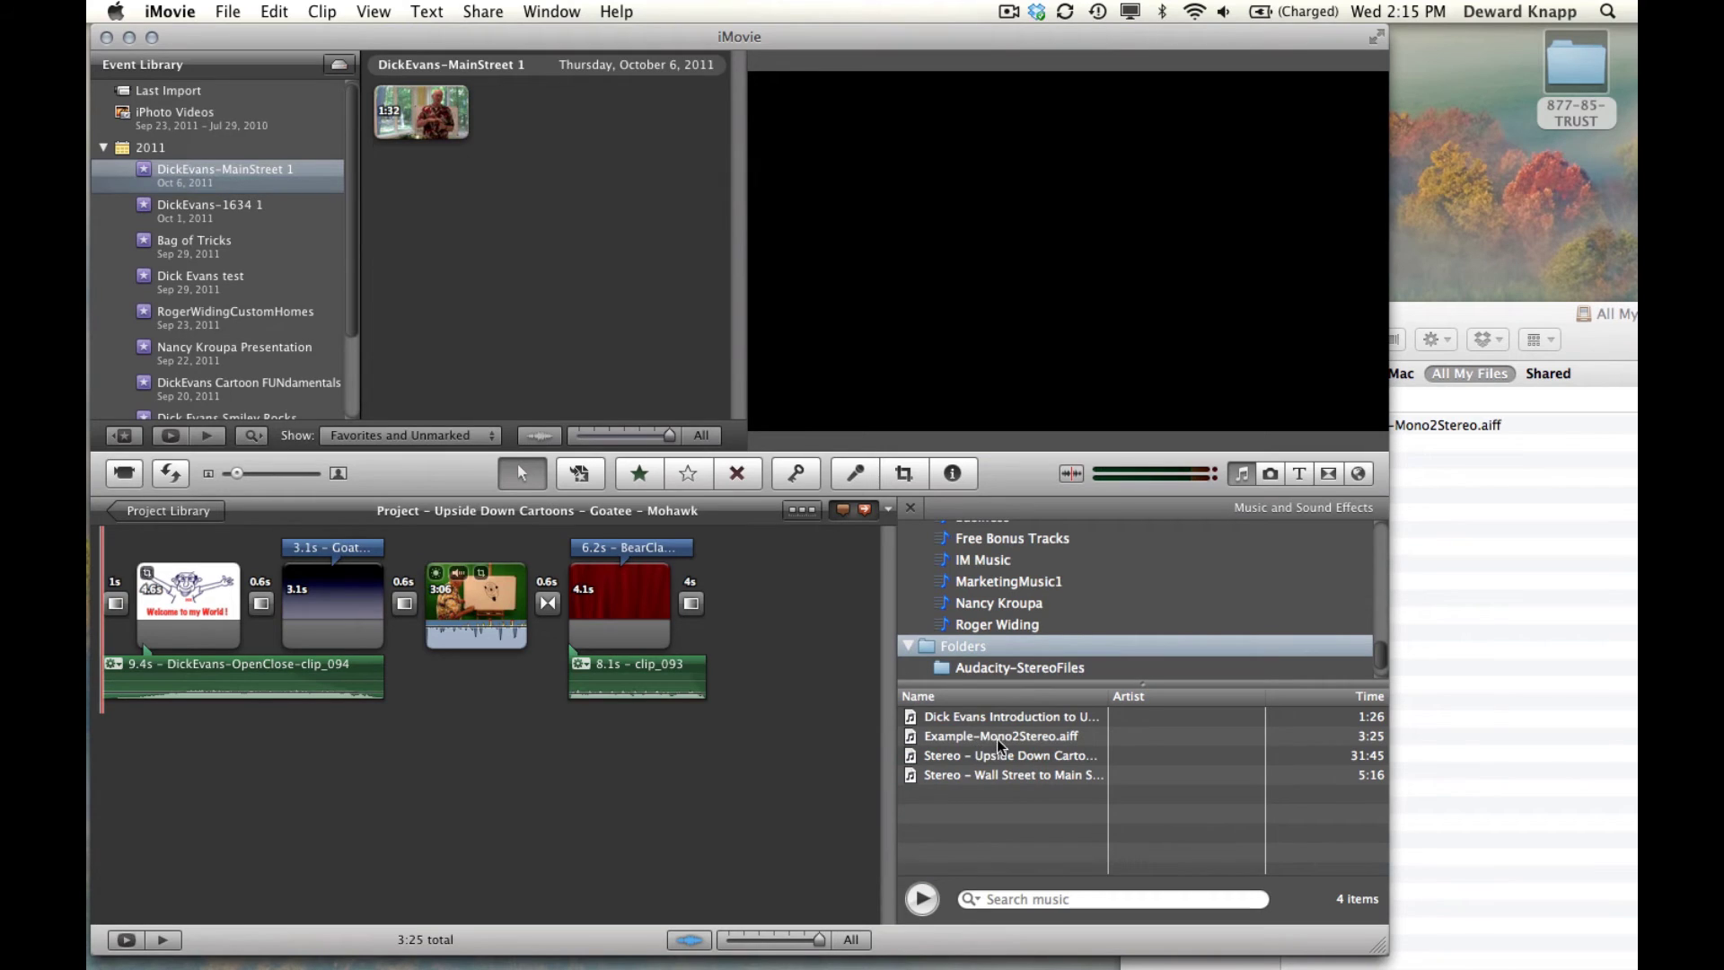
Step: Drop Example-Mono2Stereo.aiff behind the clips as background music, undoing a volume change on clip three
drag(999, 740, 529, 753)
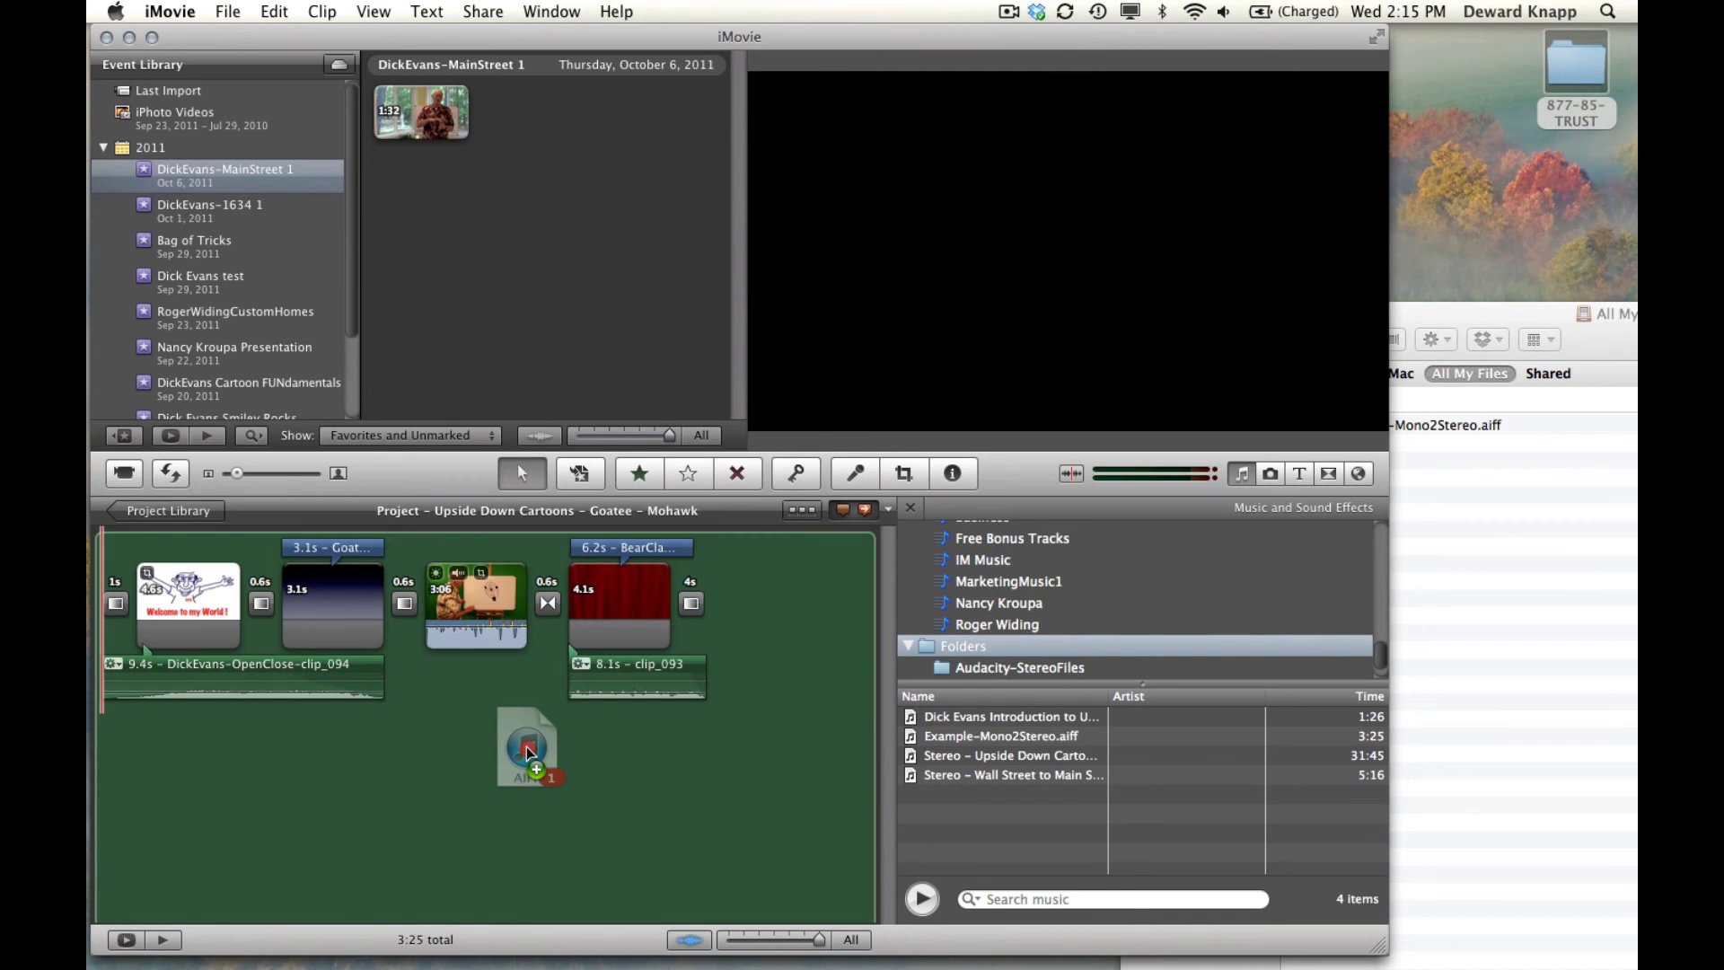
drag(527, 751, 527, 753)
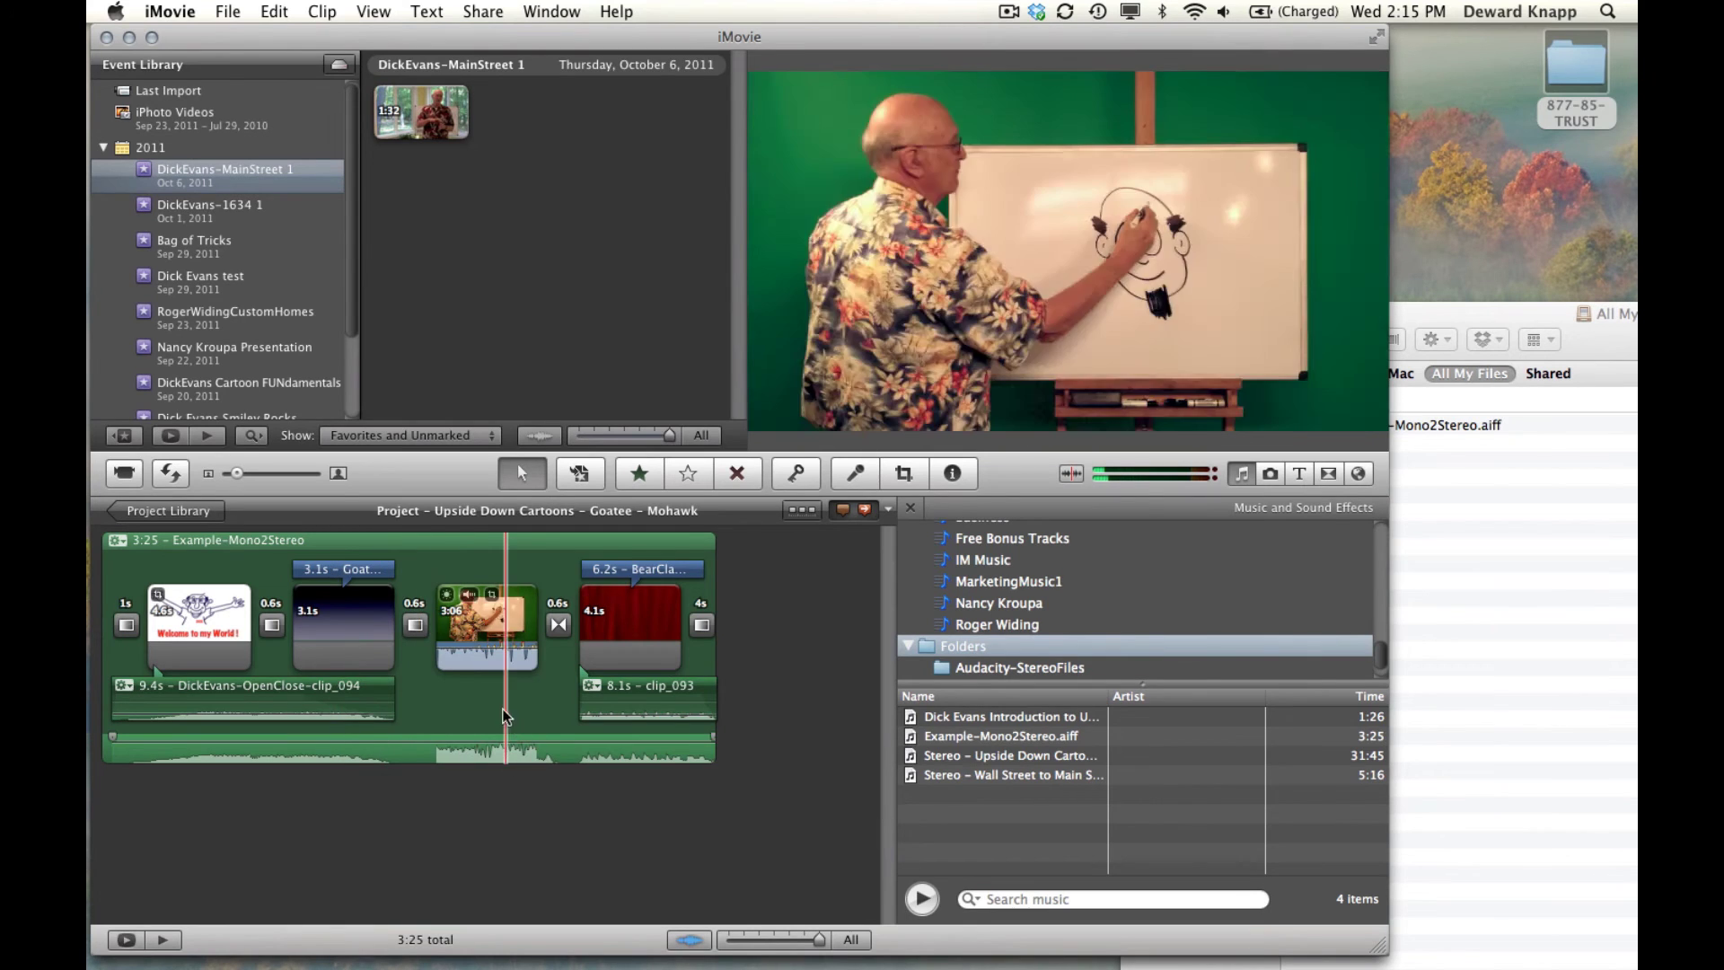
mouse_move(481, 662)
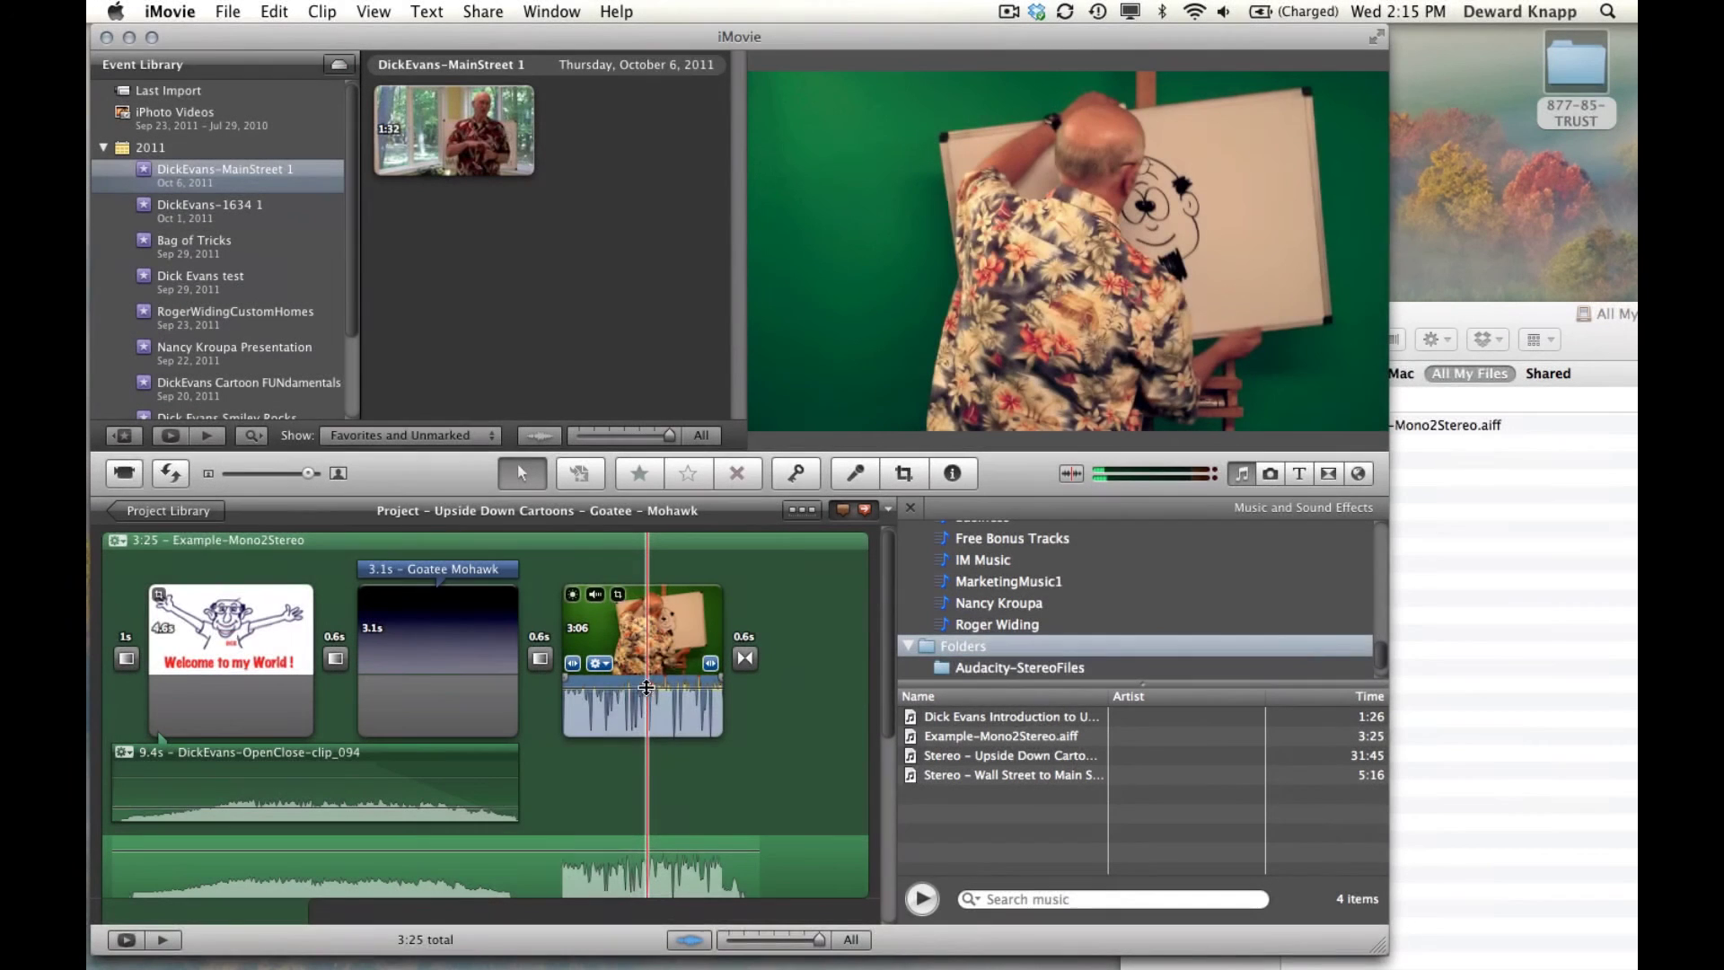
mouse_move(646, 687)
mouse_down()
mouse_move(645, 744)
mouse_move(648, 698)
mouse_up()
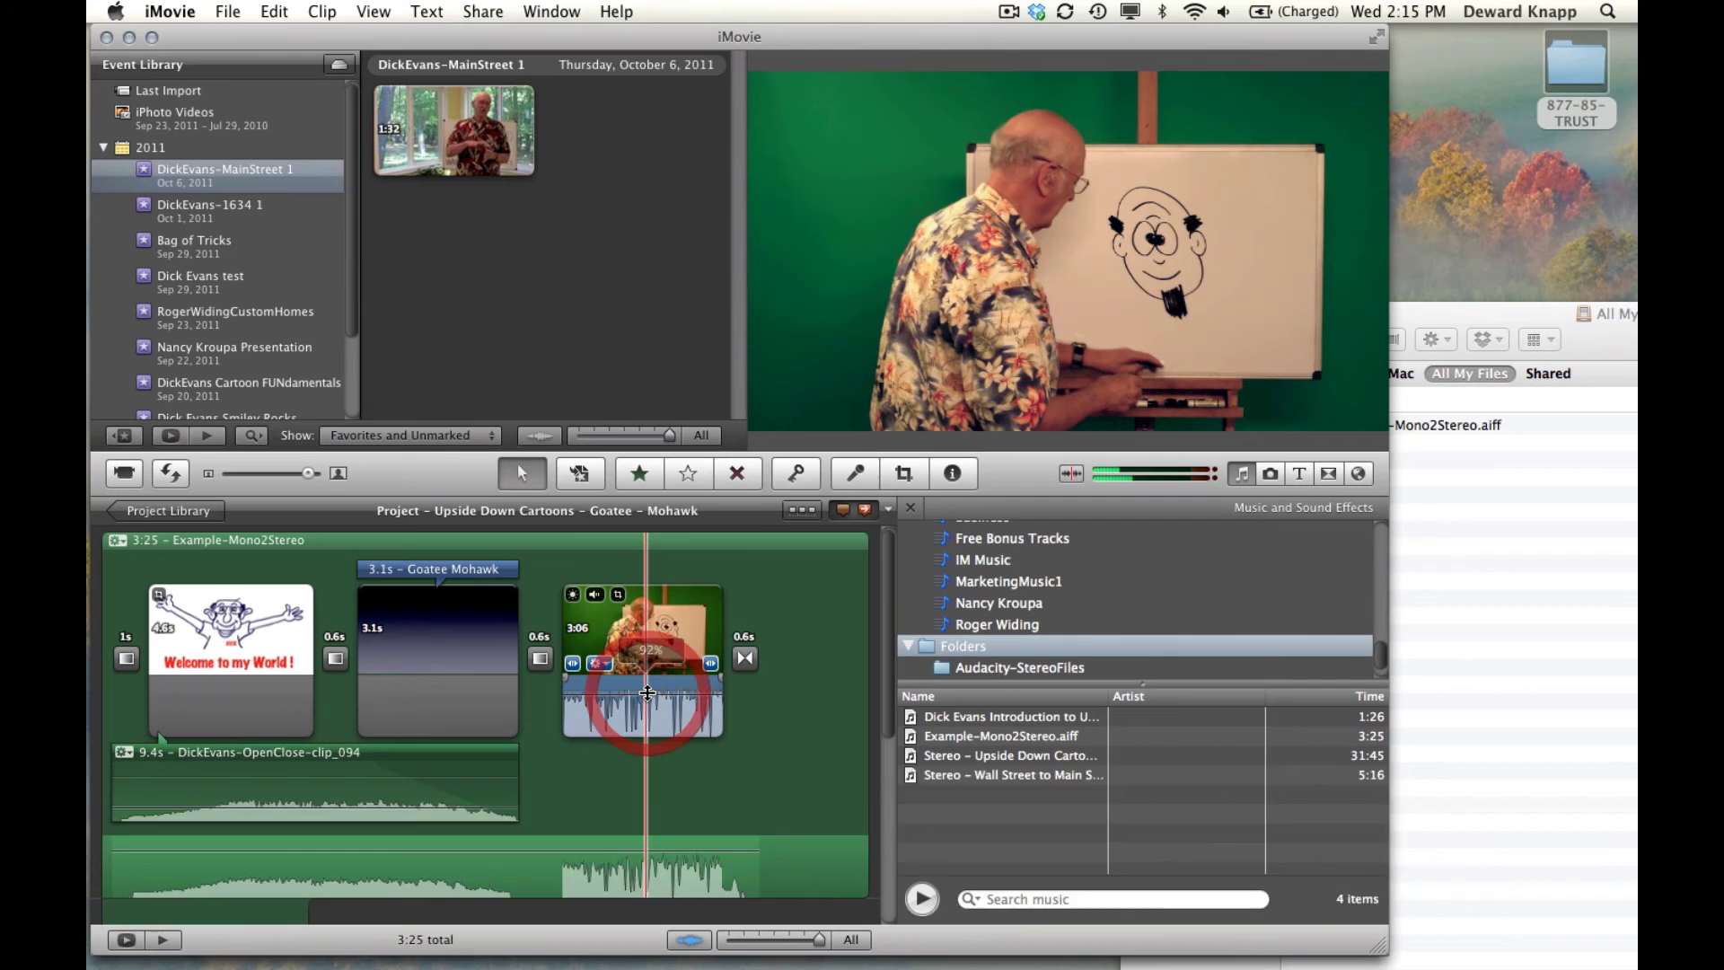
key(super+z)
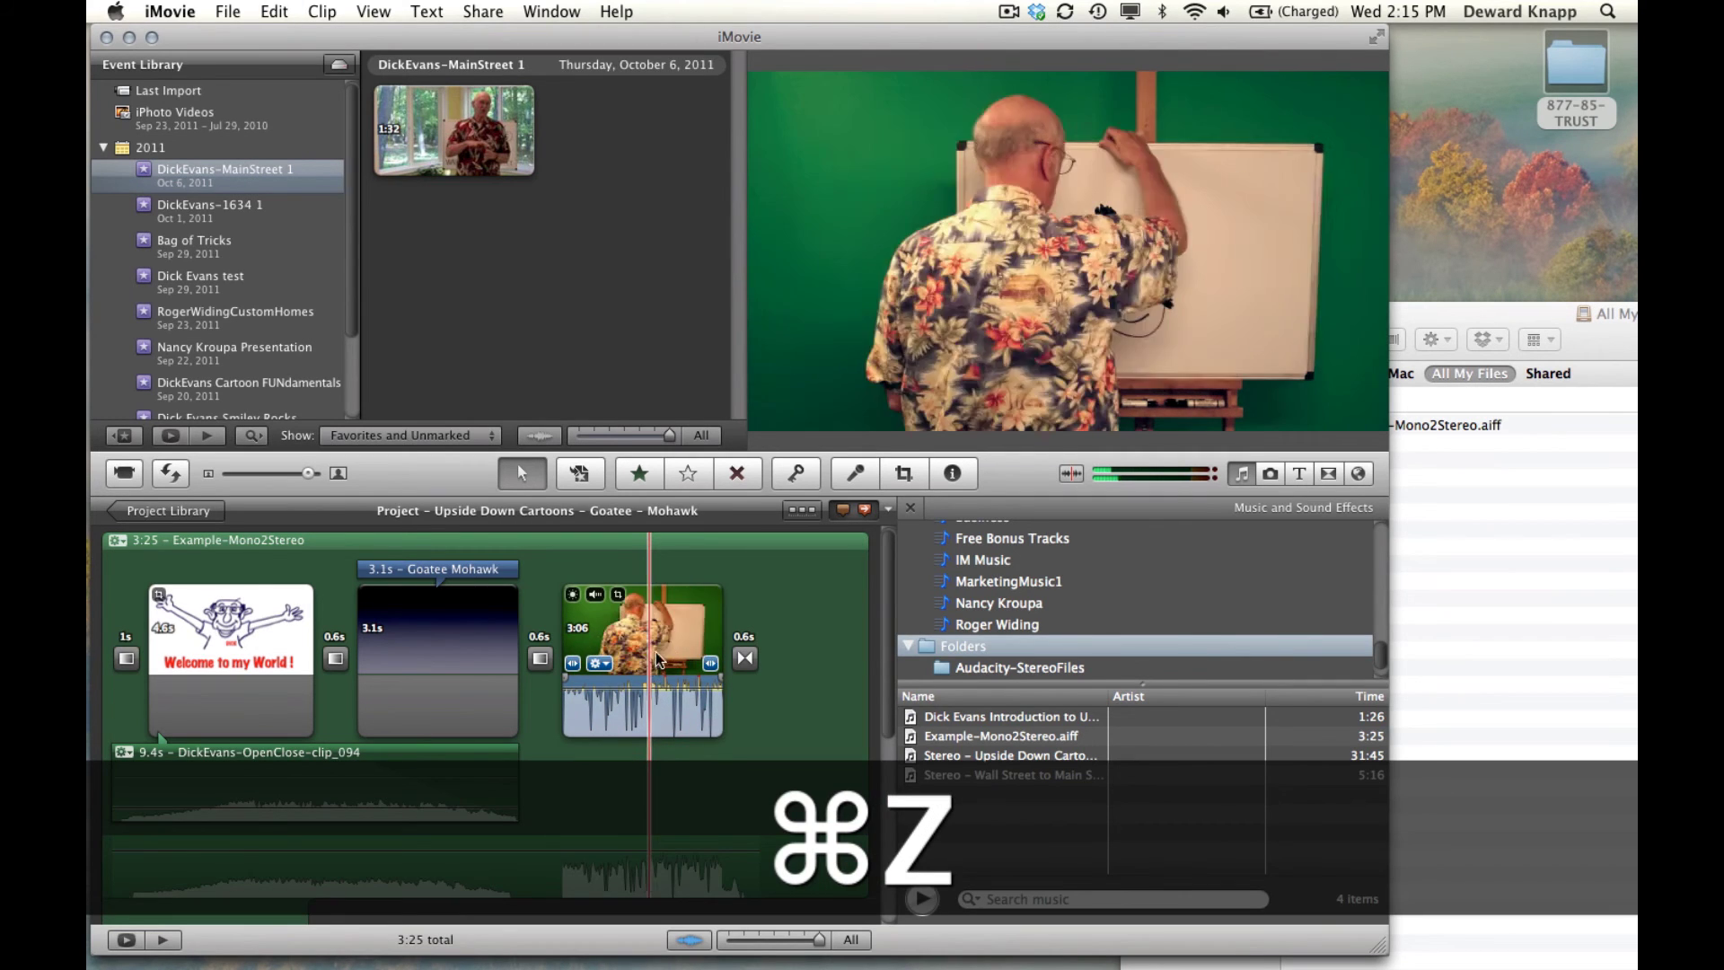
Step: Detach the third clip's 100_0018 audio, delete it, and play the project back
click(660, 658)
right_click(660, 658)
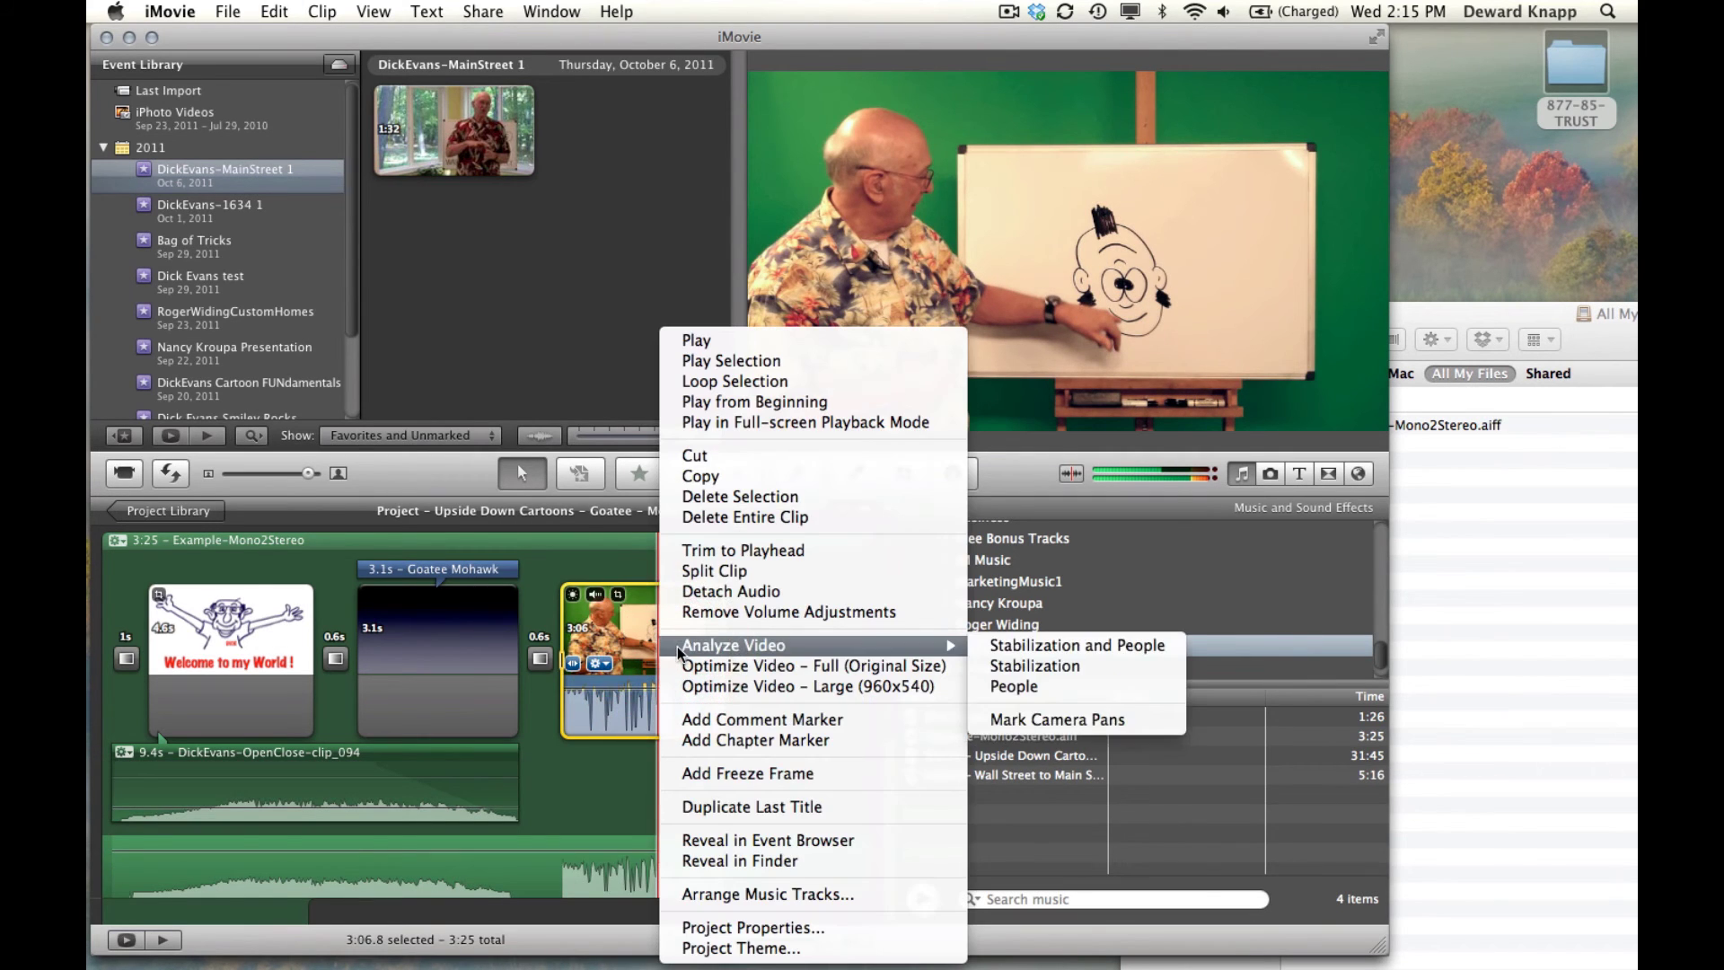
click(770, 592)
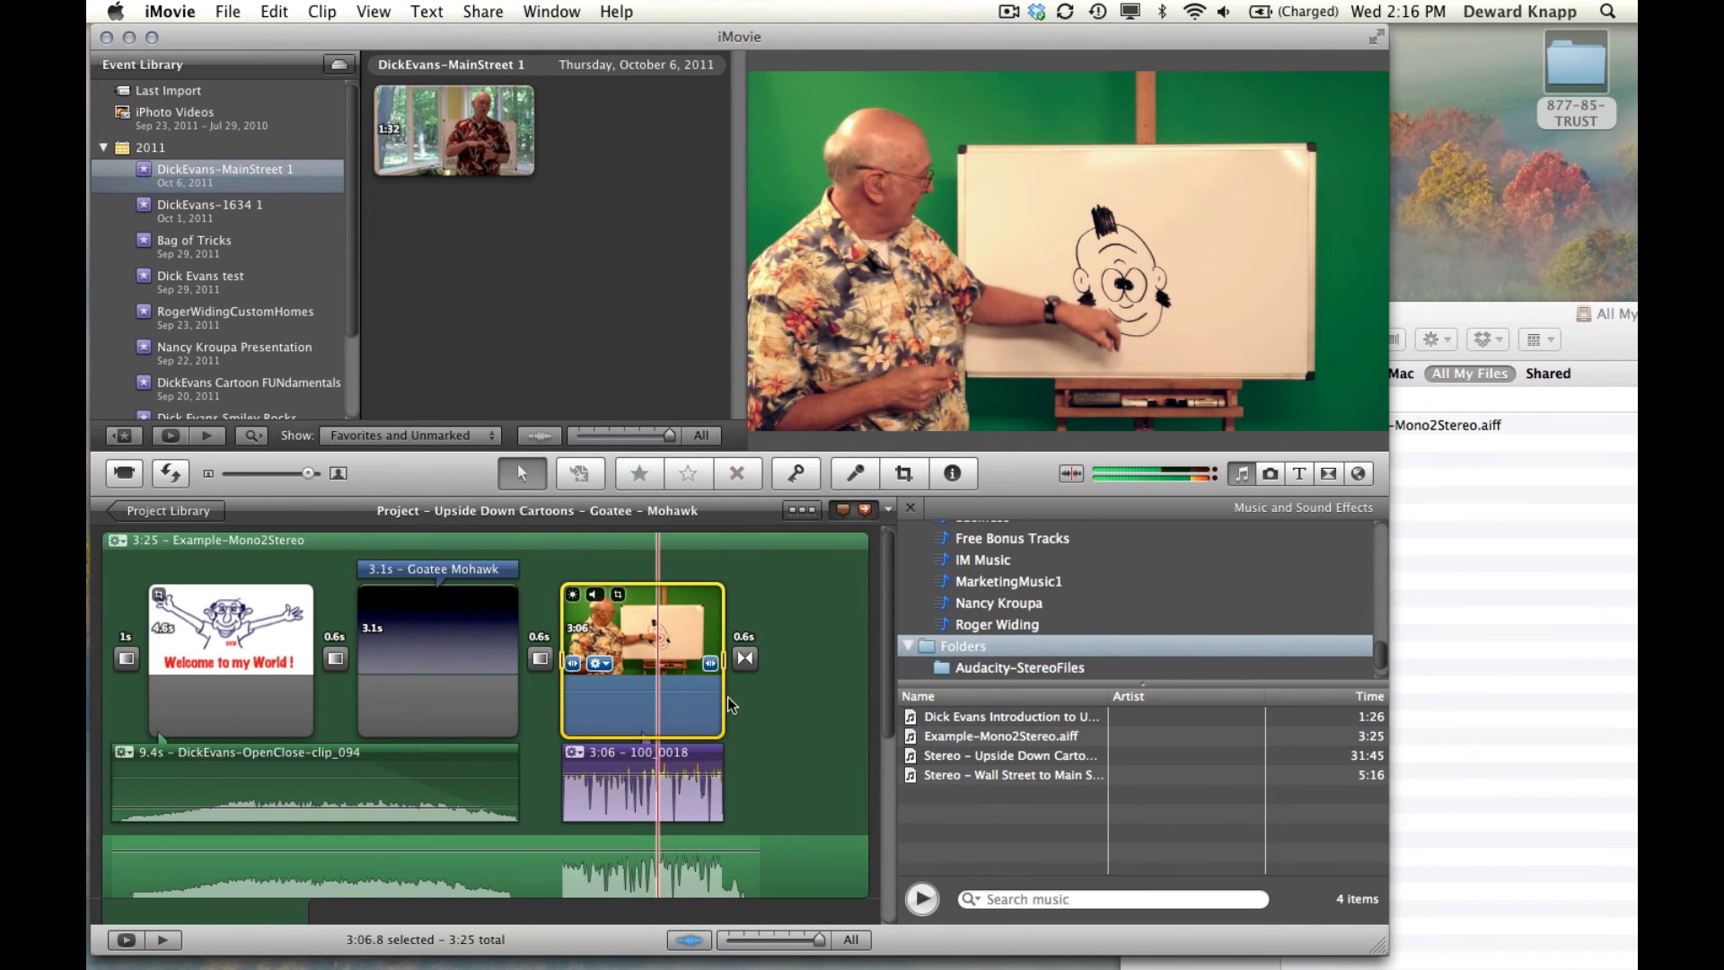
click(622, 779)
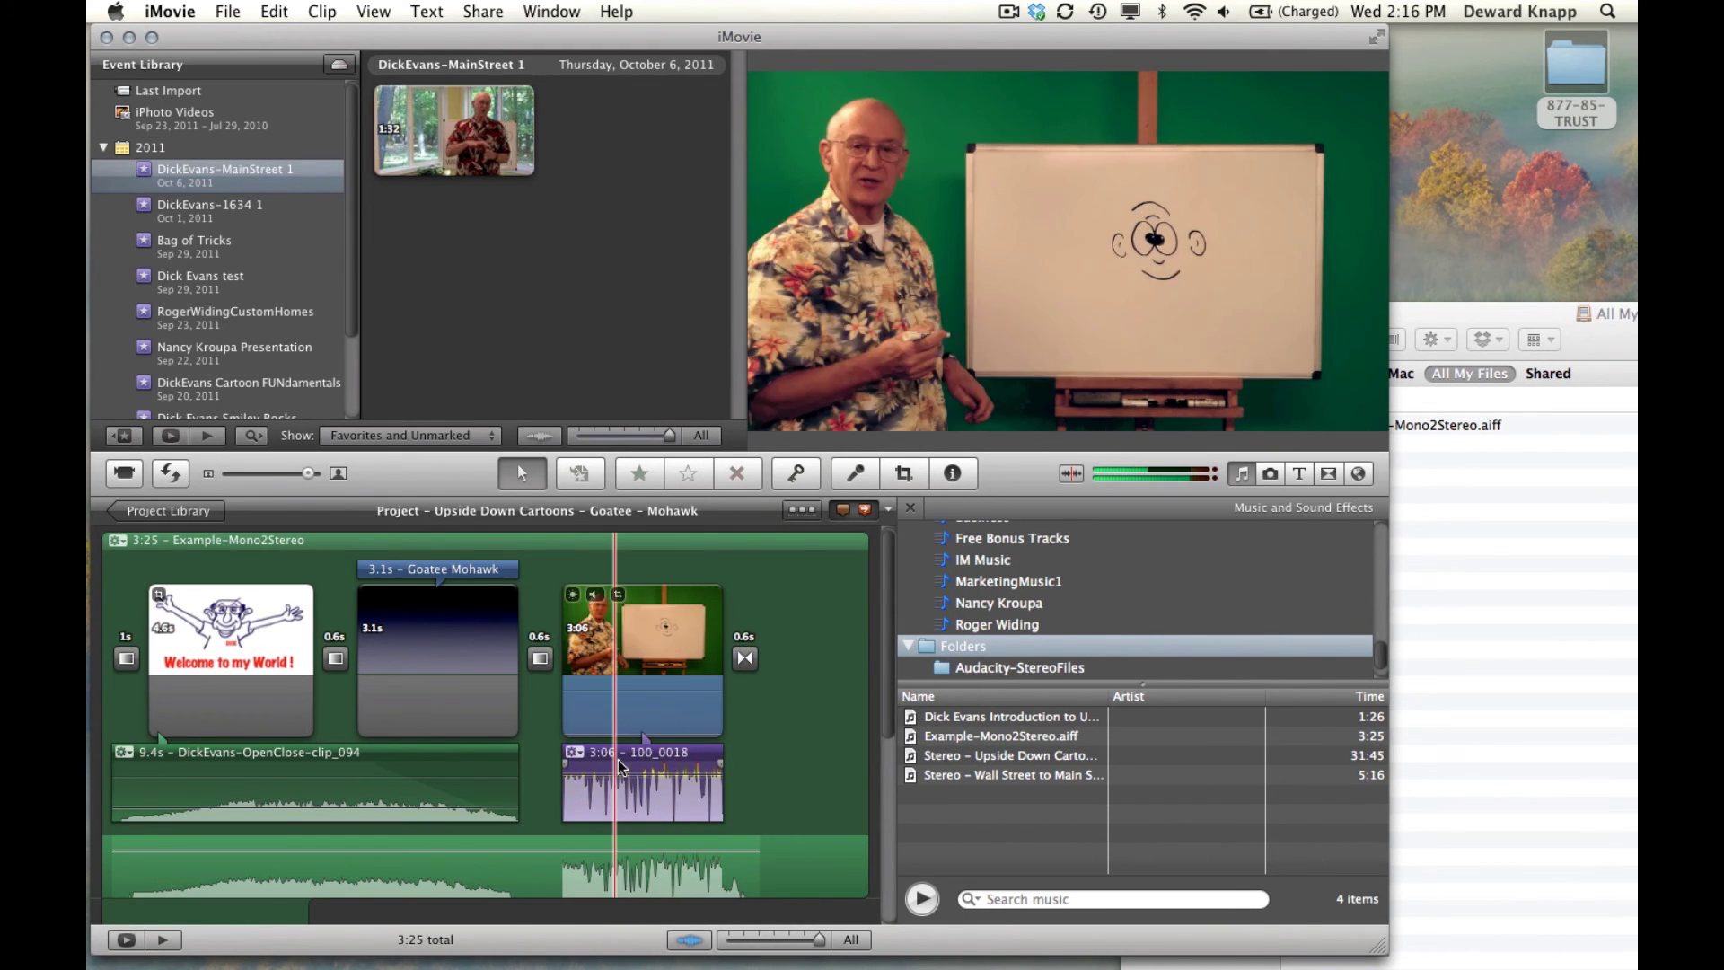
key(super+z)
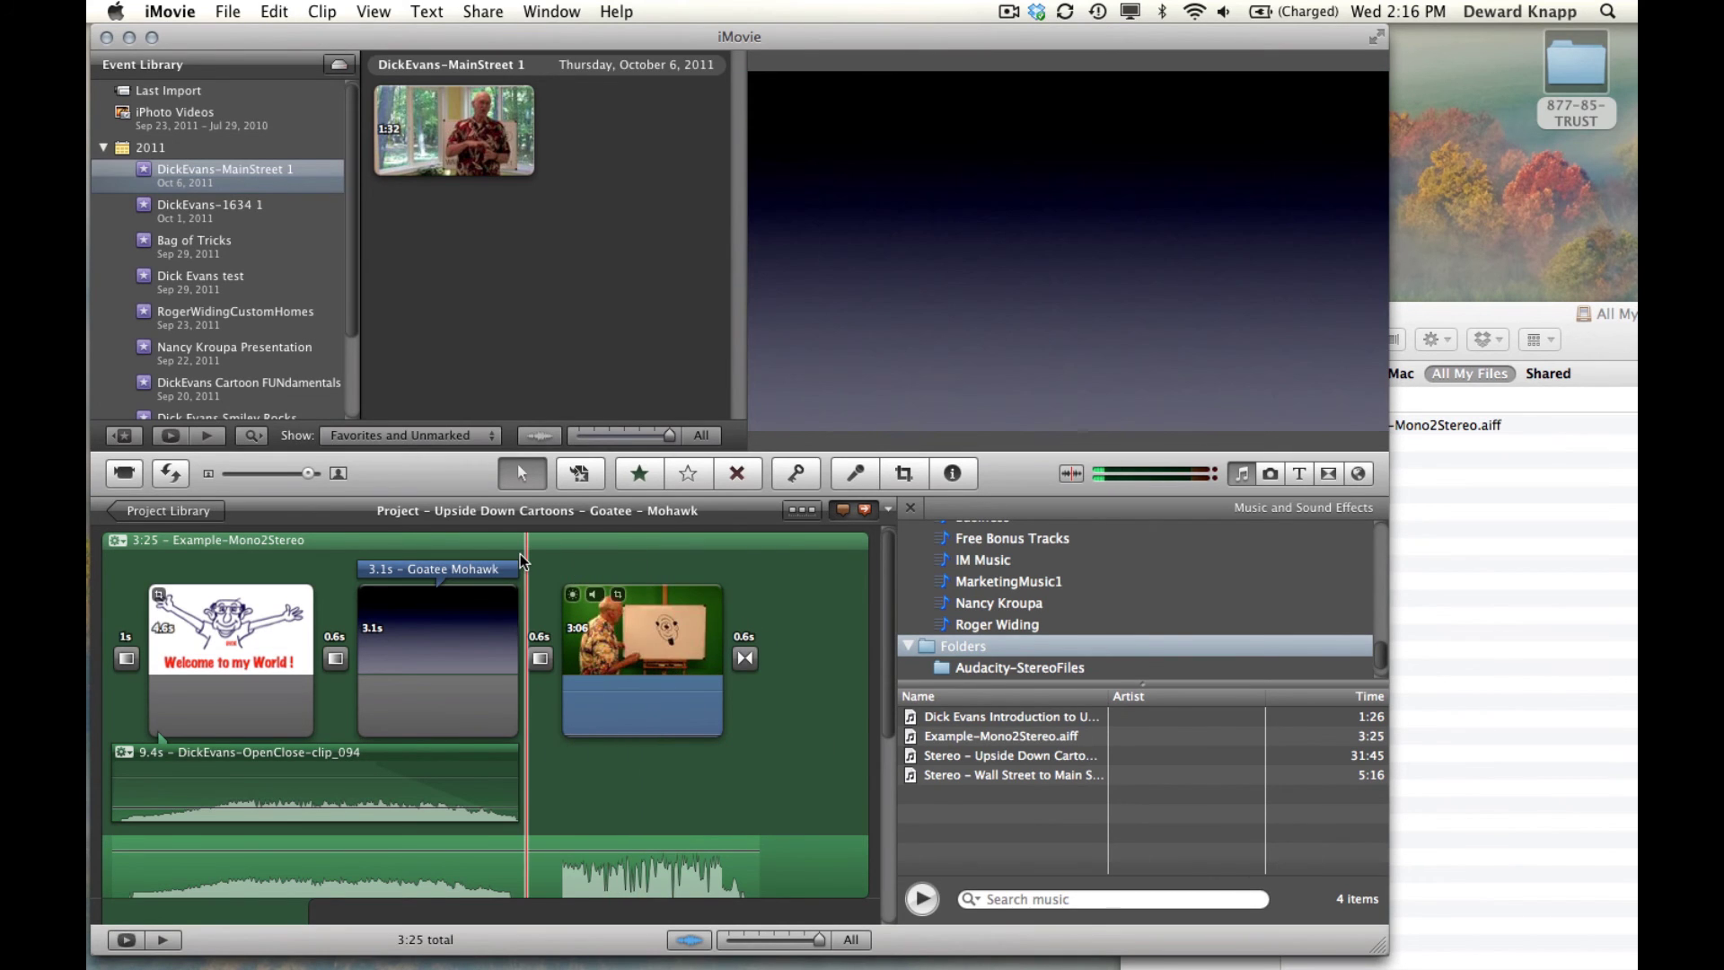
key(space)
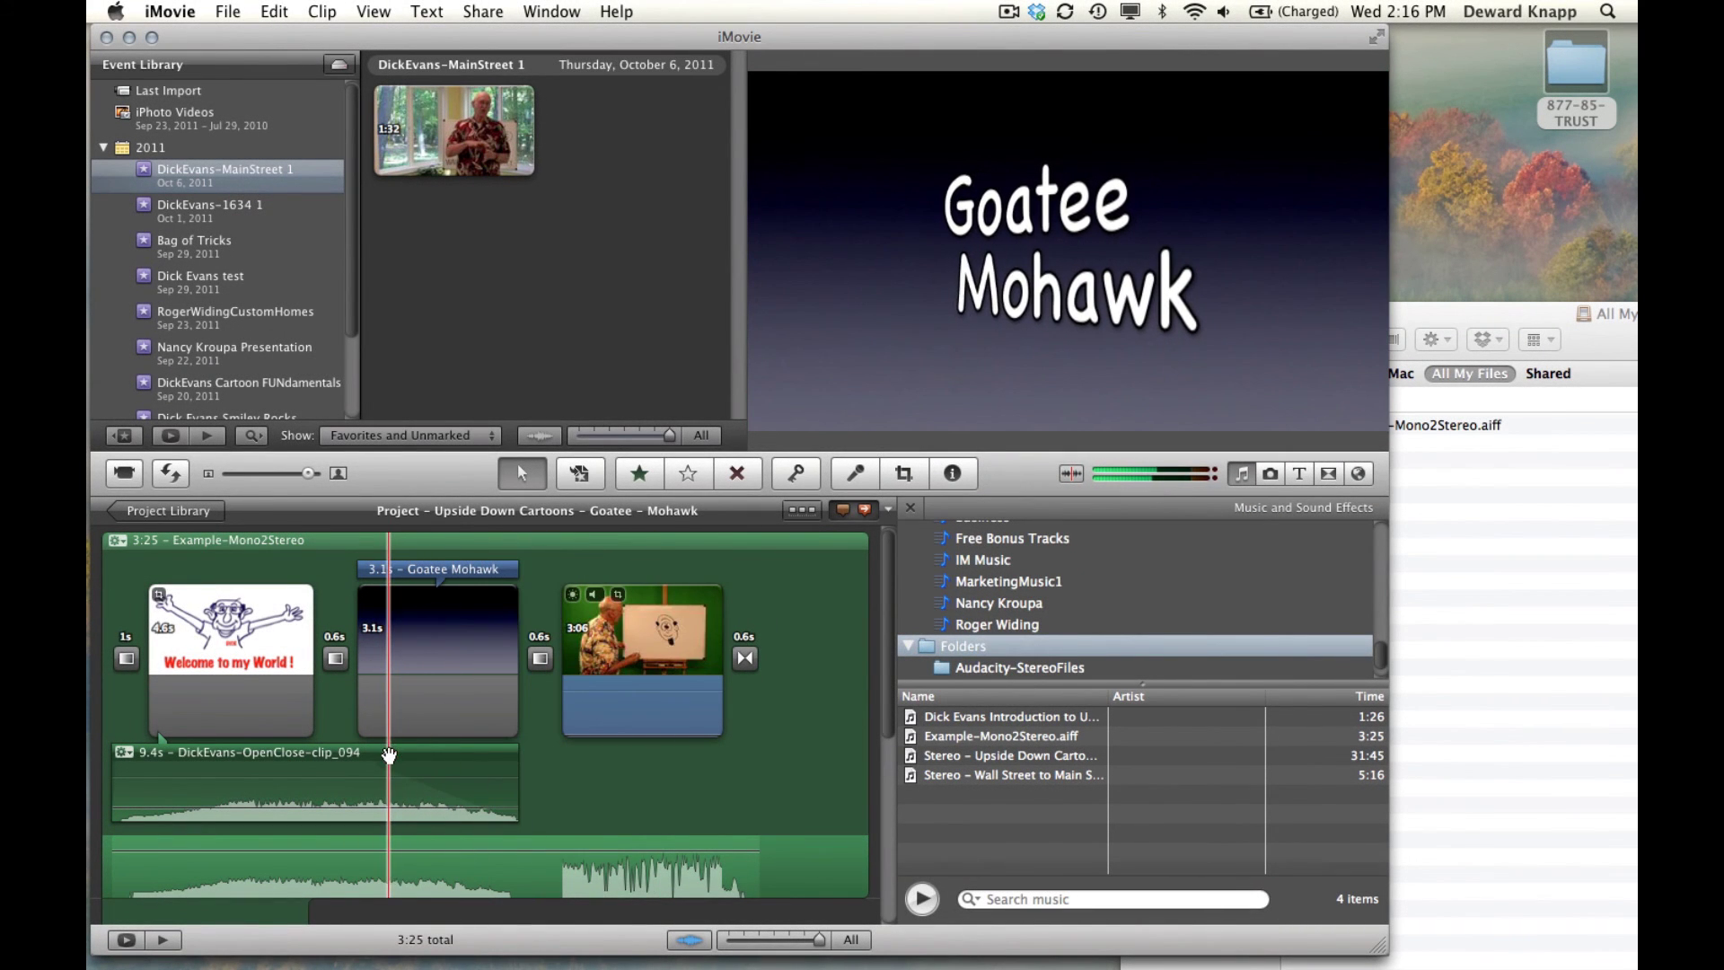
click(388, 759)
key(Delete)
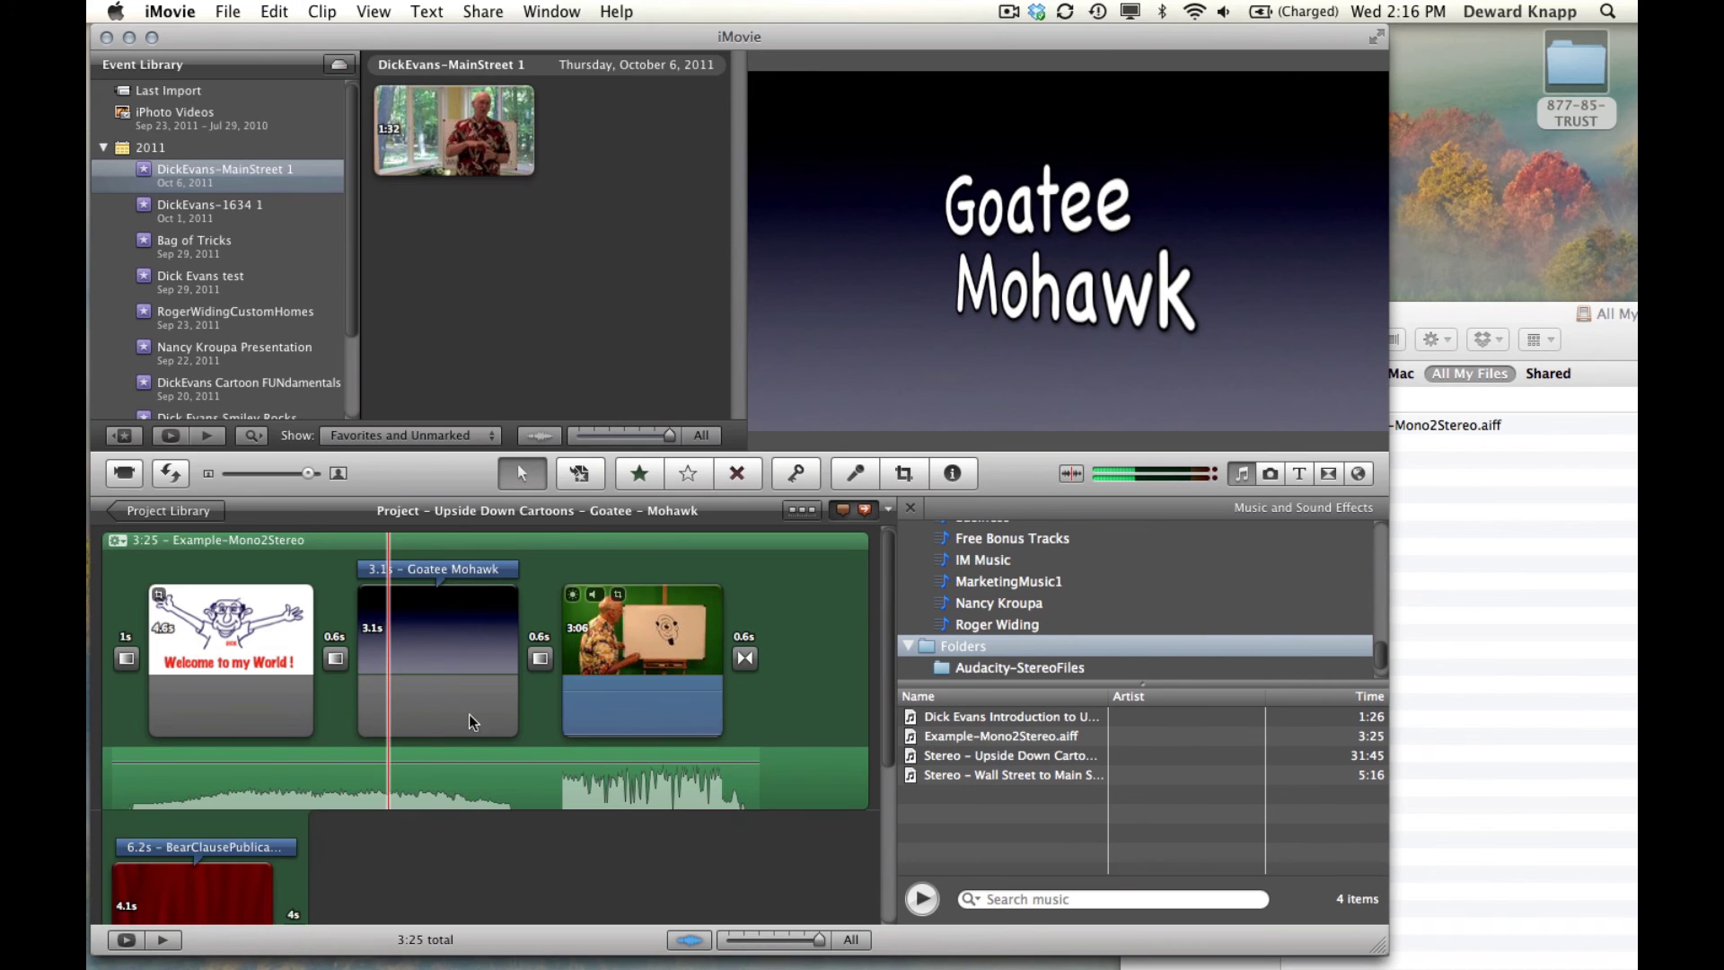
scroll(404, 737, down, 5)
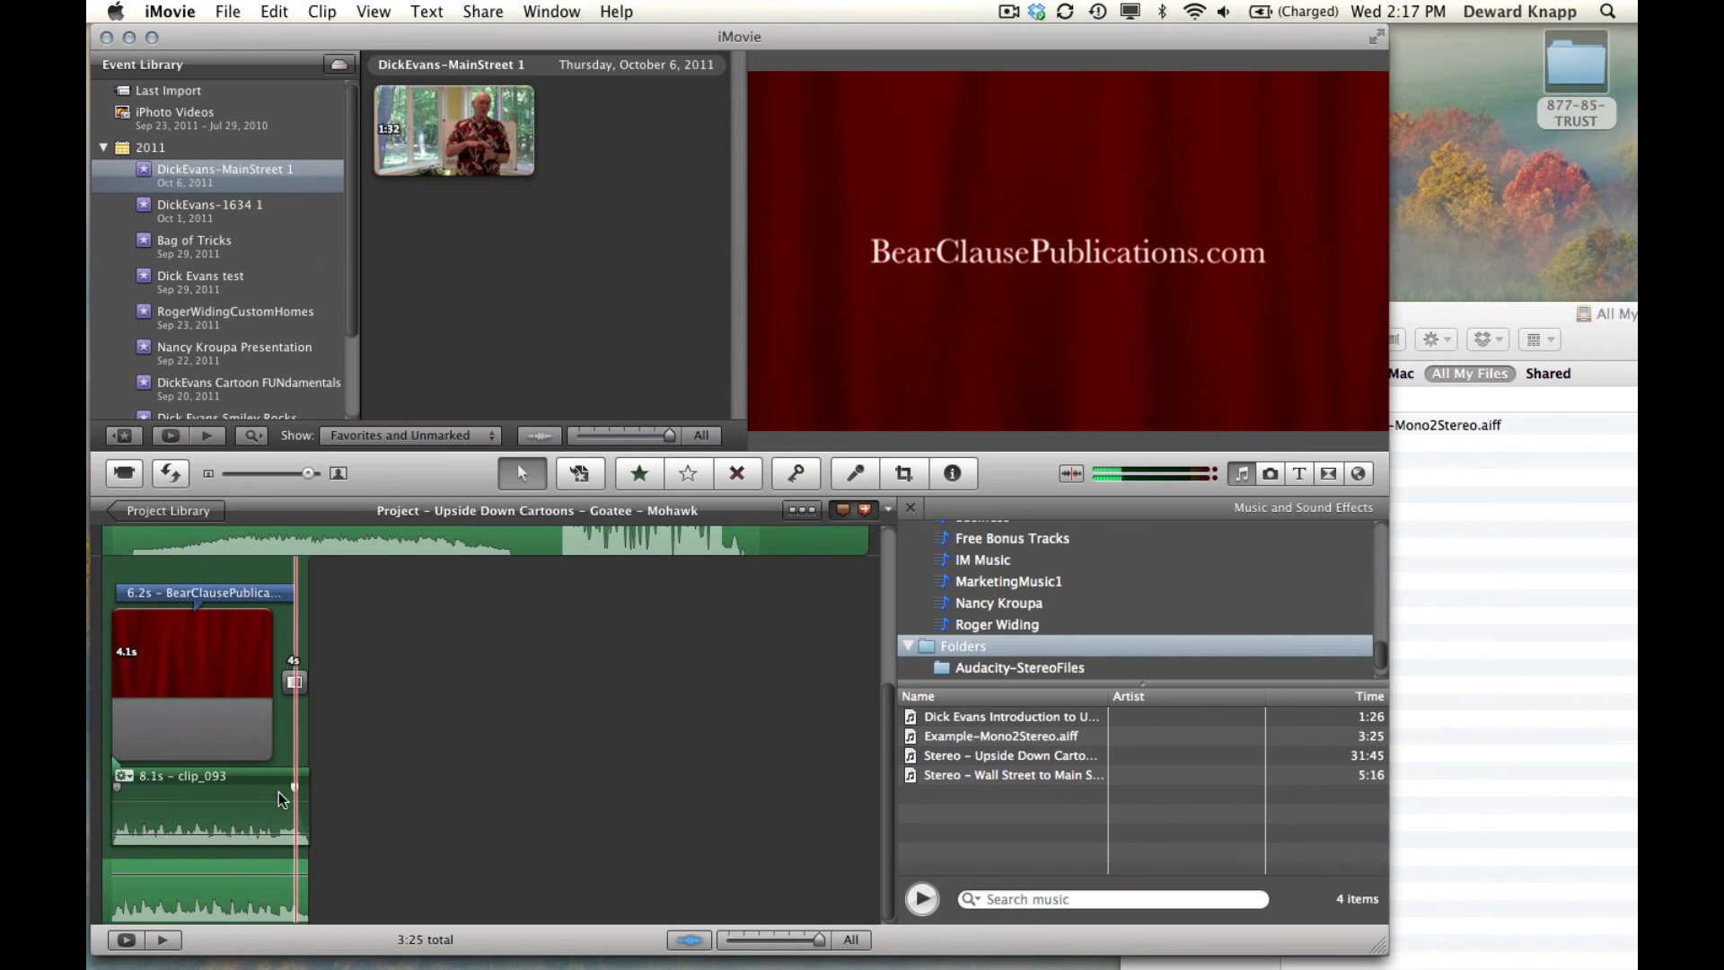
click(240, 777)
key(Delete)
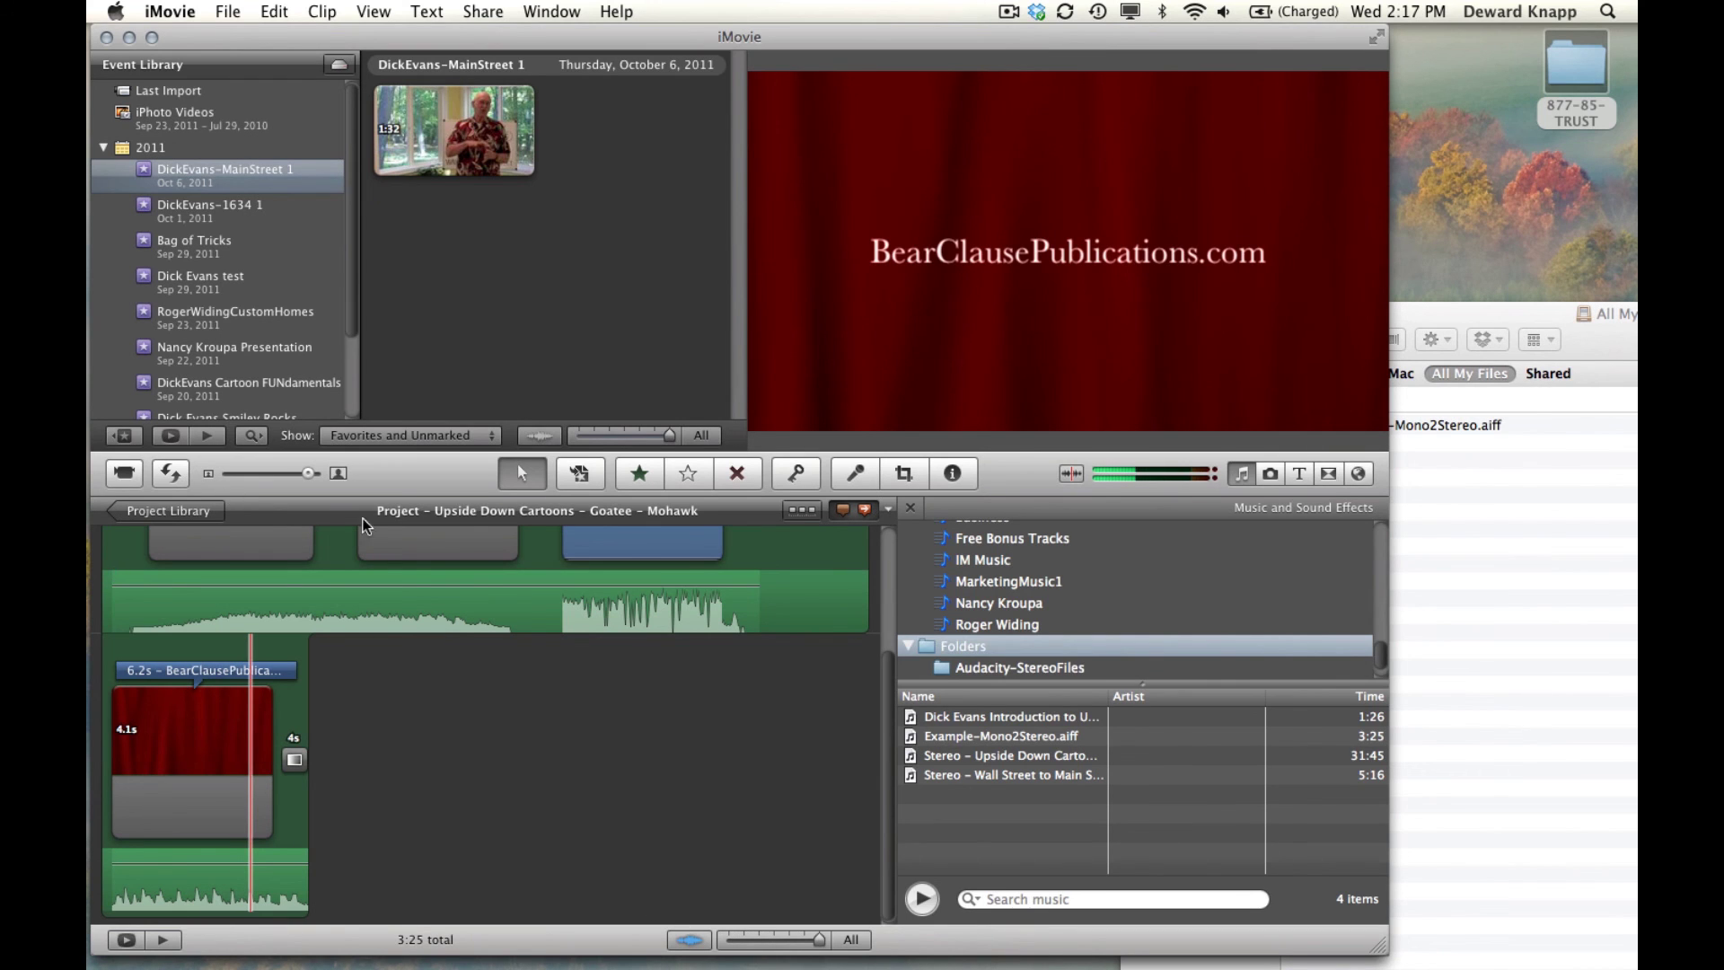
click(251, 473)
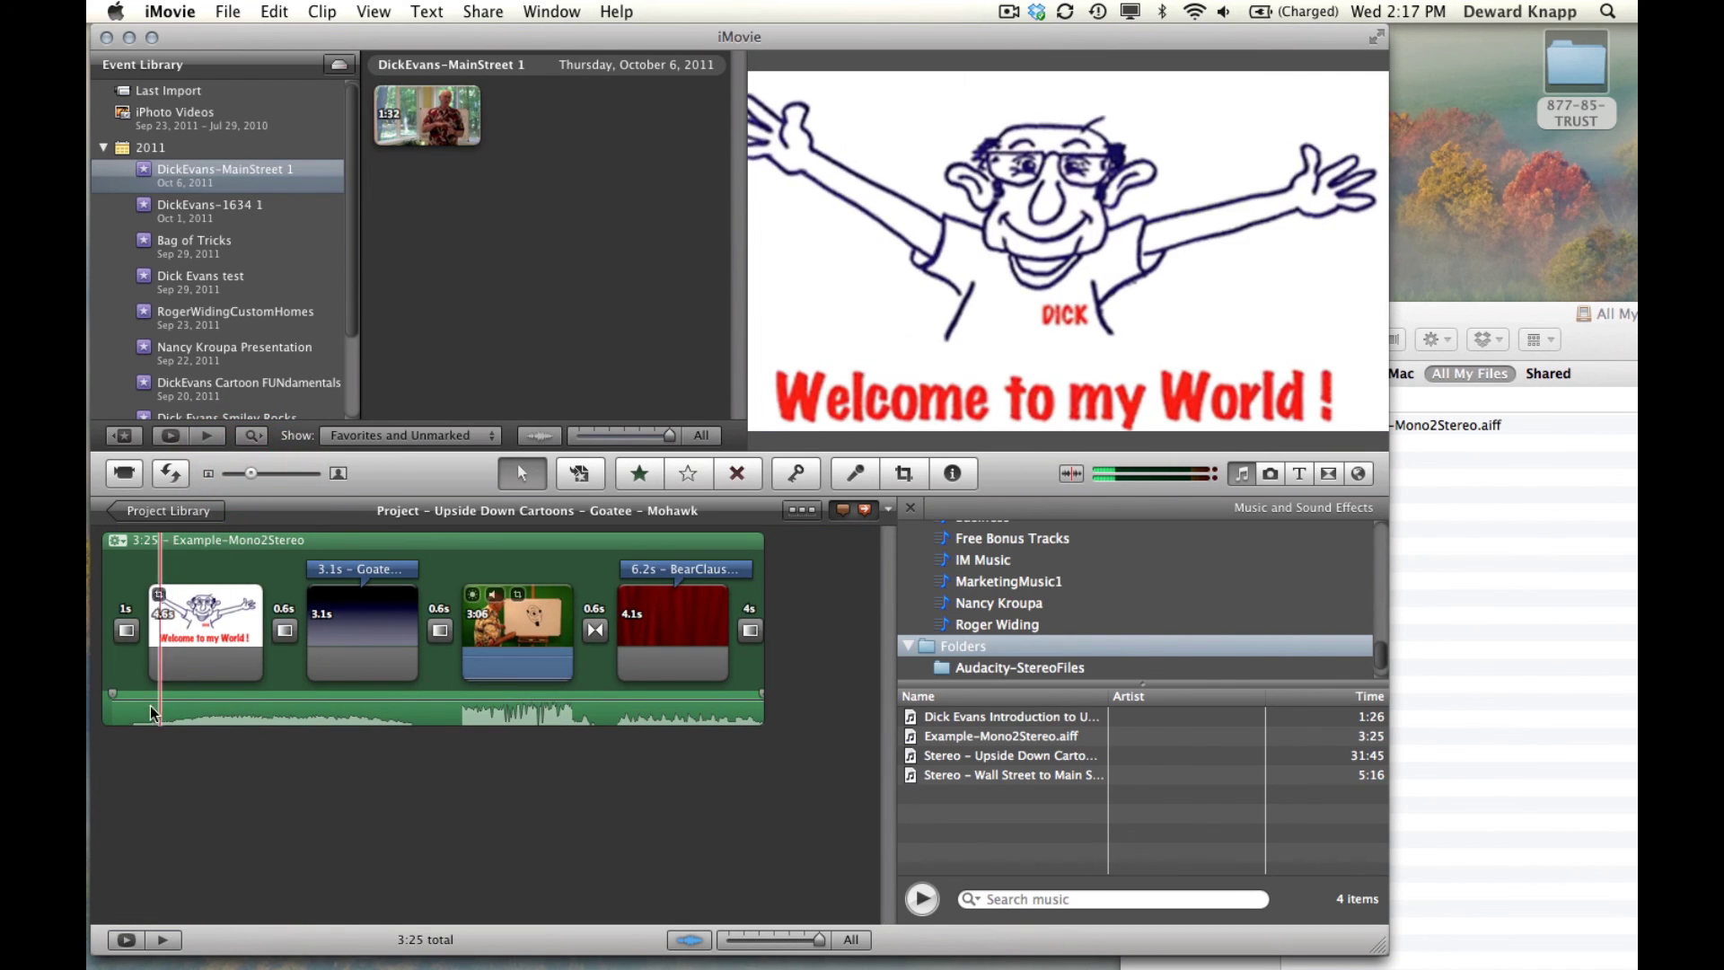
key(space)
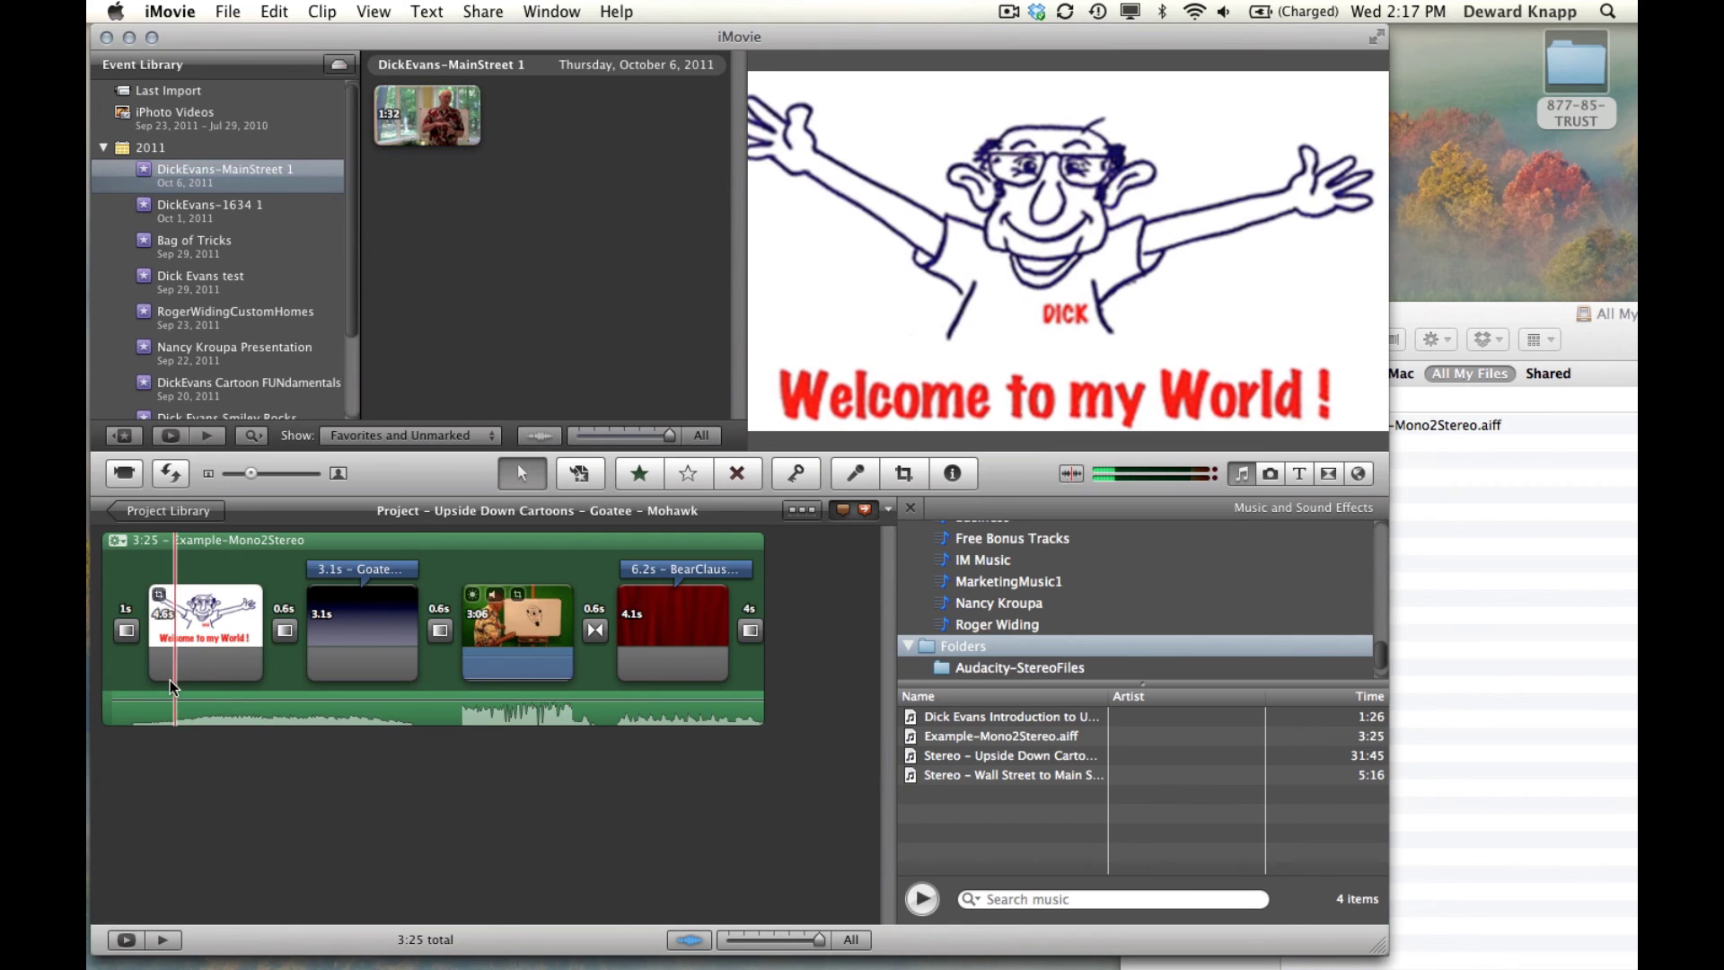